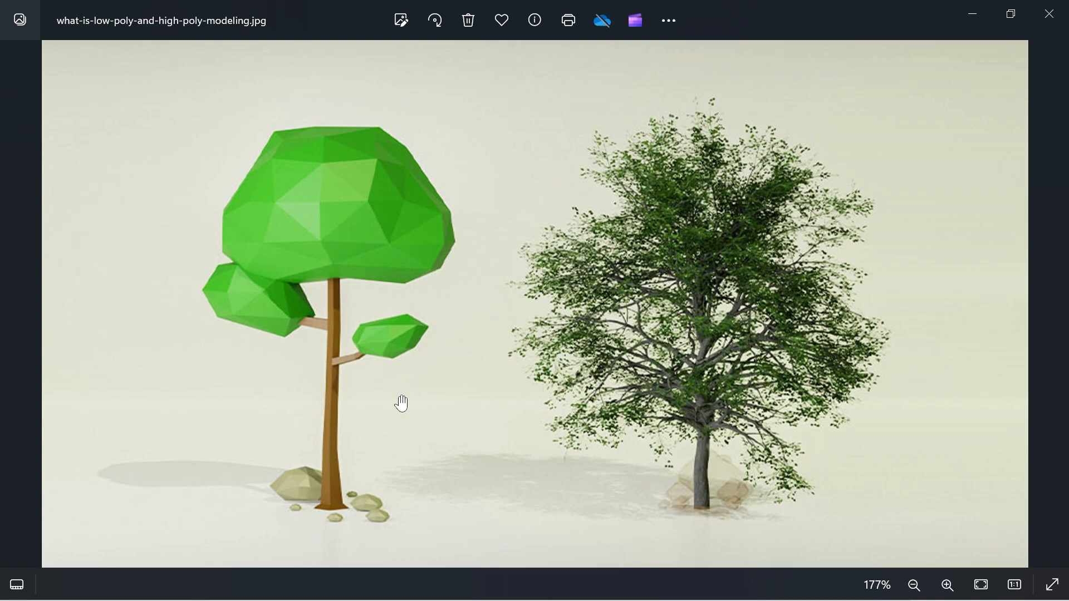
Step: Switch to Blender and select each of the two tree models in turn, then clear the selection
mouse_move(249, 599)
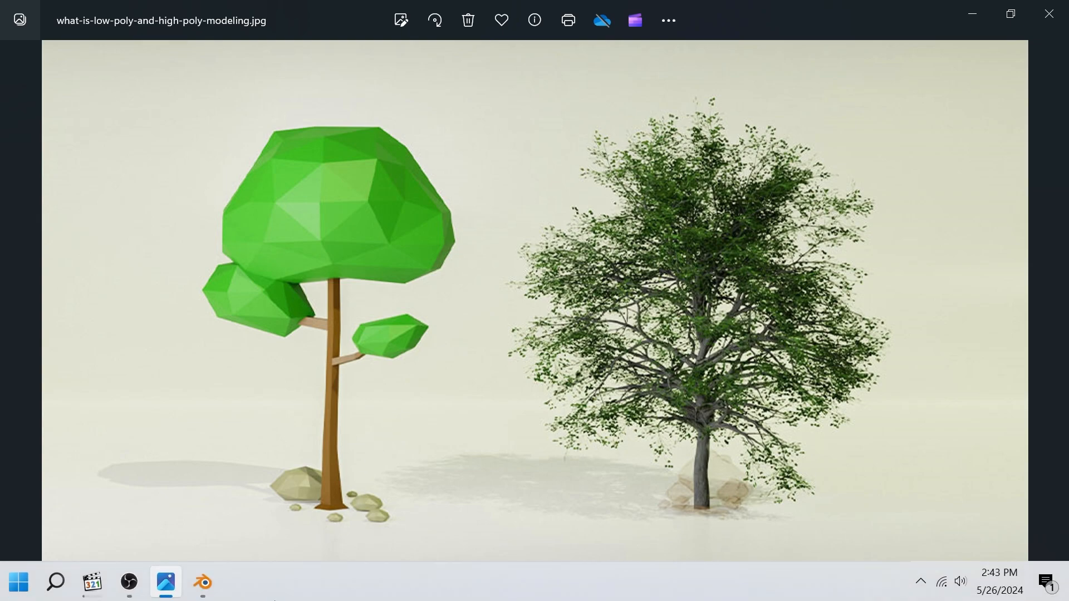
double_click(203, 582)
left_click(203, 582)
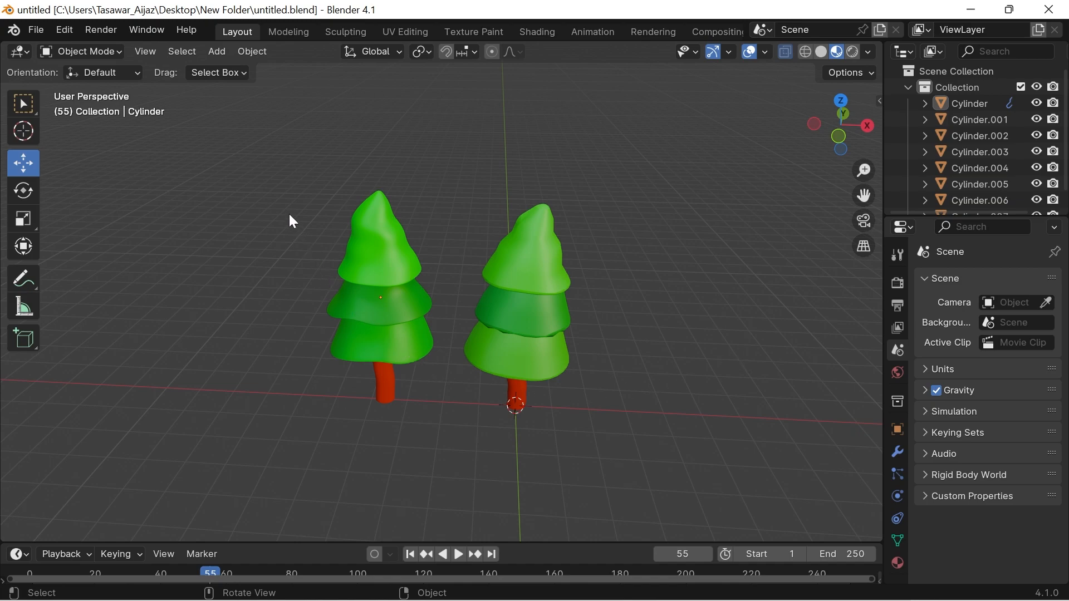
left_click_drag(274, 206, 436, 419)
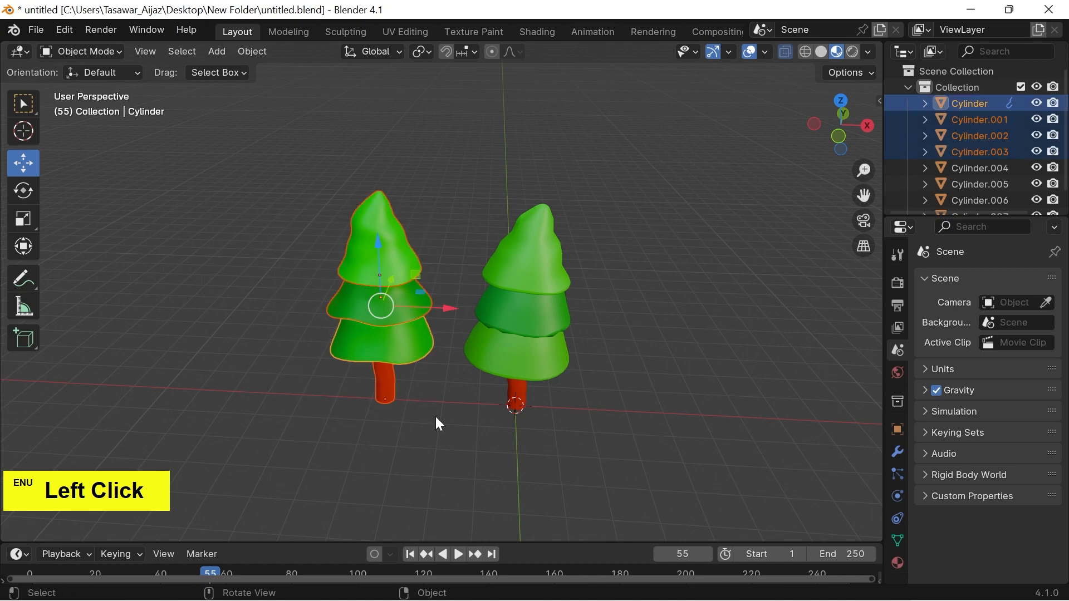
left_click(437, 418)
left_click_drag(661, 258, 511, 415)
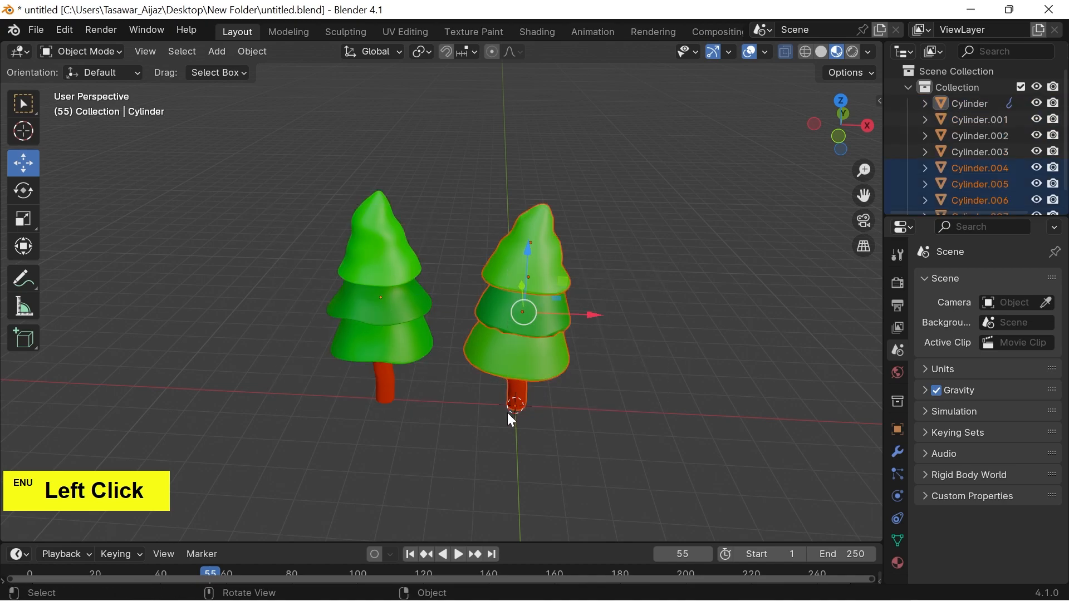
left_click(718, 372)
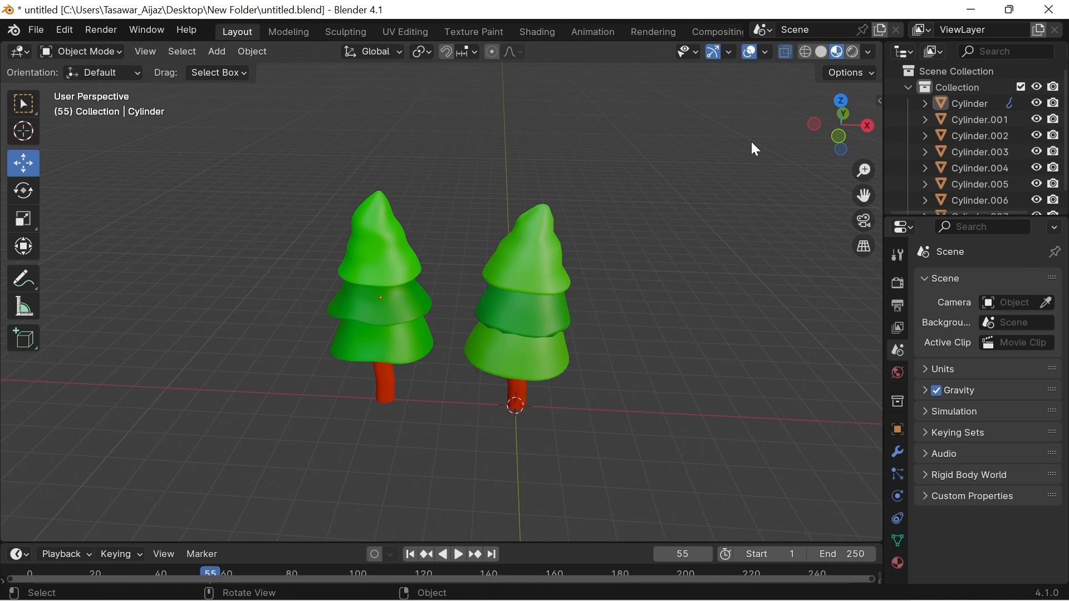
Step: Turn on the Statistics overlay and select each tree in turn to compare their vertex, face and triangle counts
left_click(765, 54)
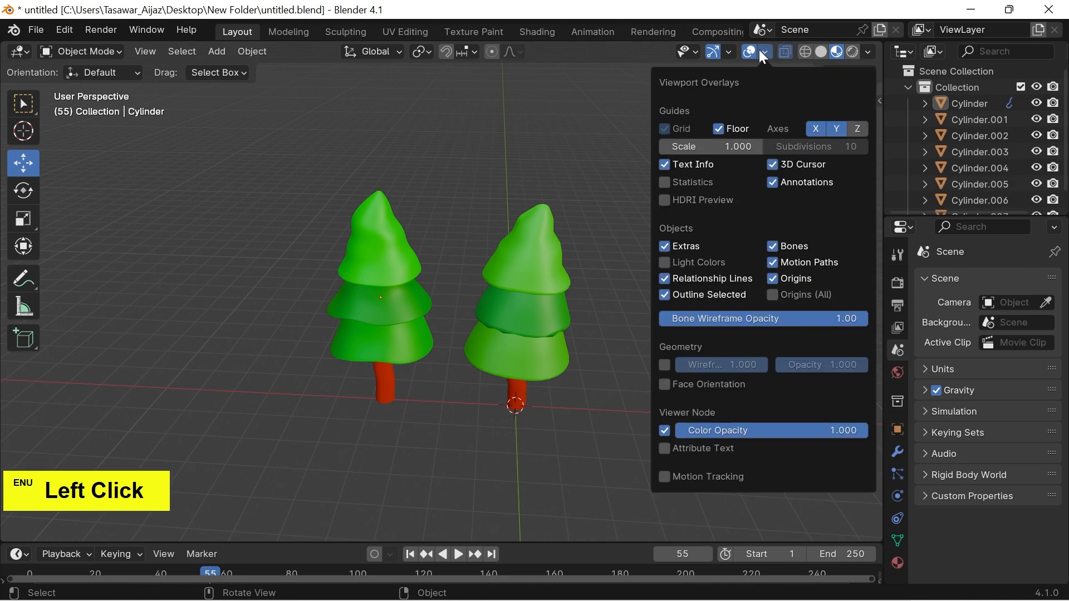
left_click(665, 179)
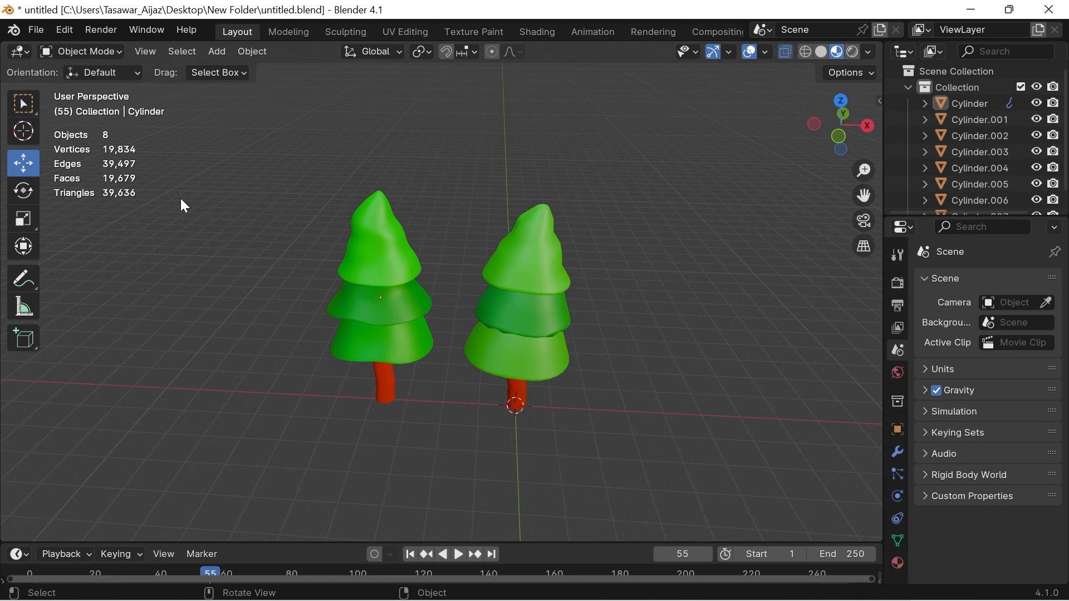
left_click(234, 211)
left_click_drag(239, 209, 426, 432)
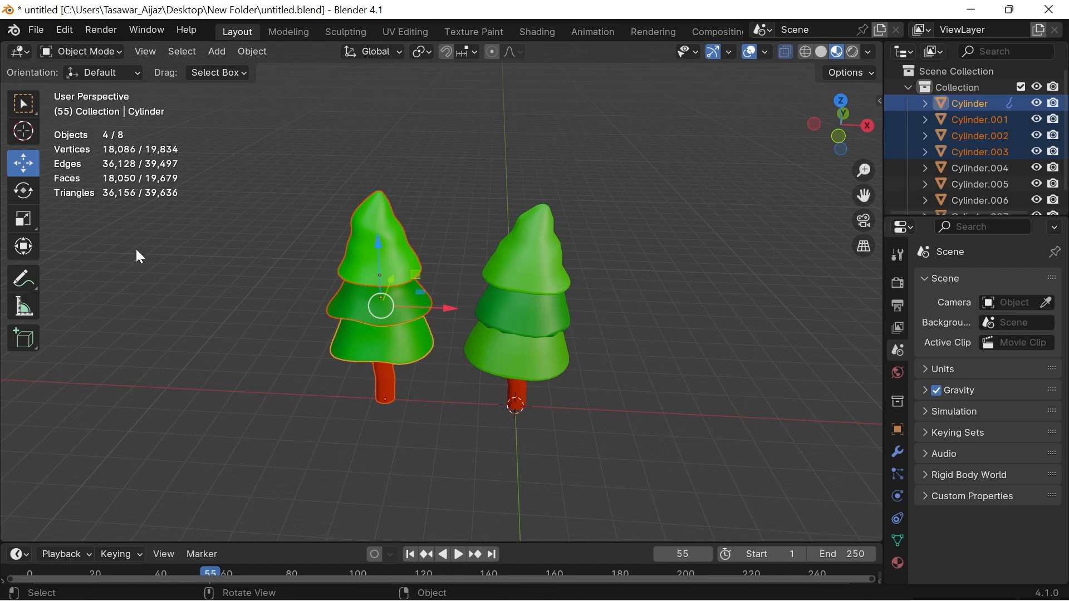
left_click(644, 212)
left_click_drag(684, 195, 491, 418)
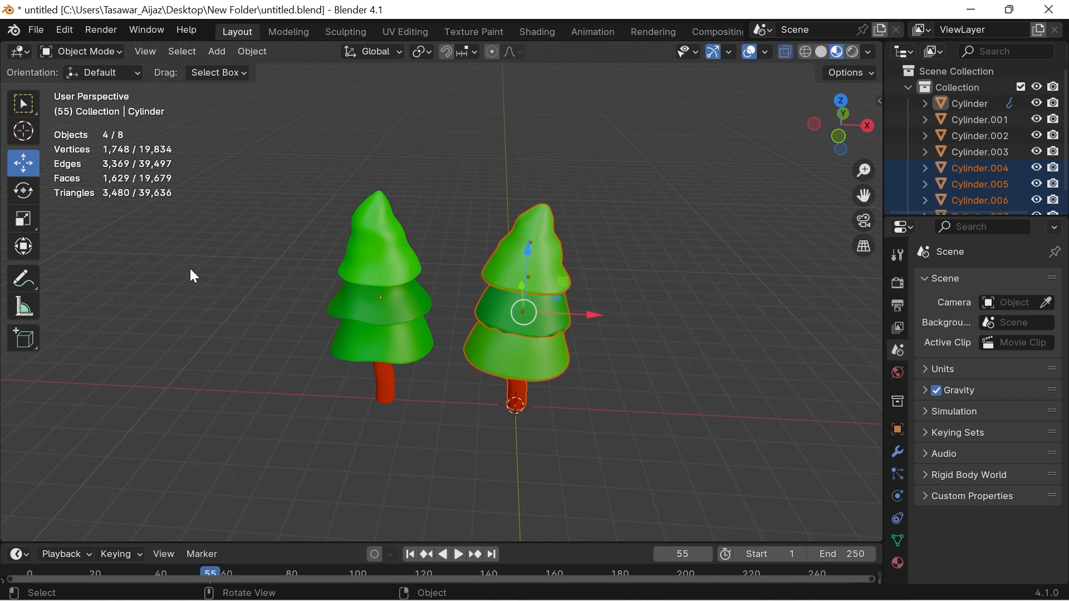
left_click(289, 202)
left_click_drag(289, 201, 427, 401)
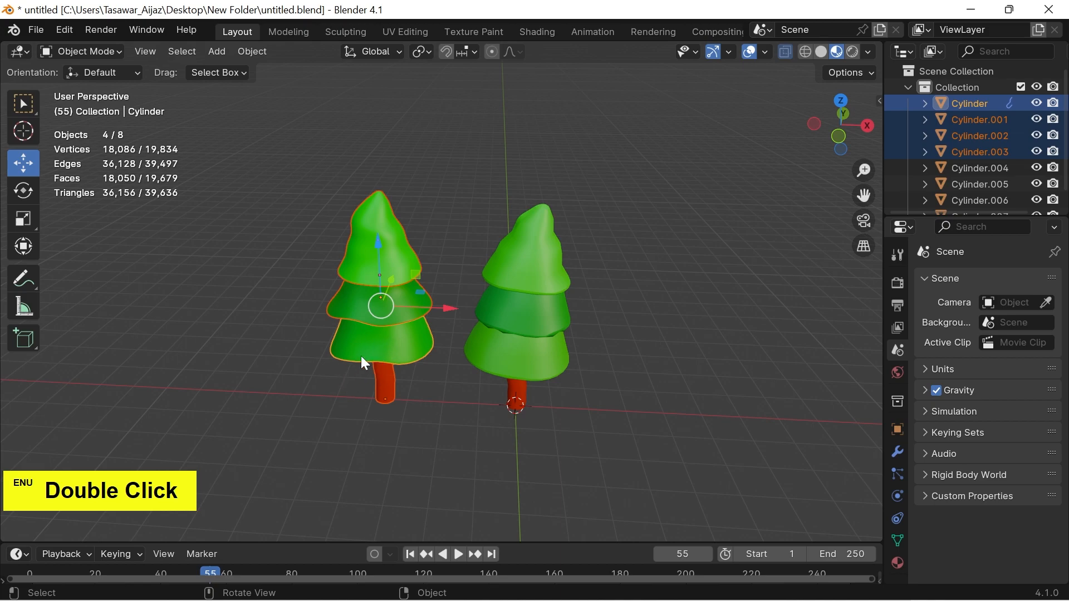
left_click(319, 410)
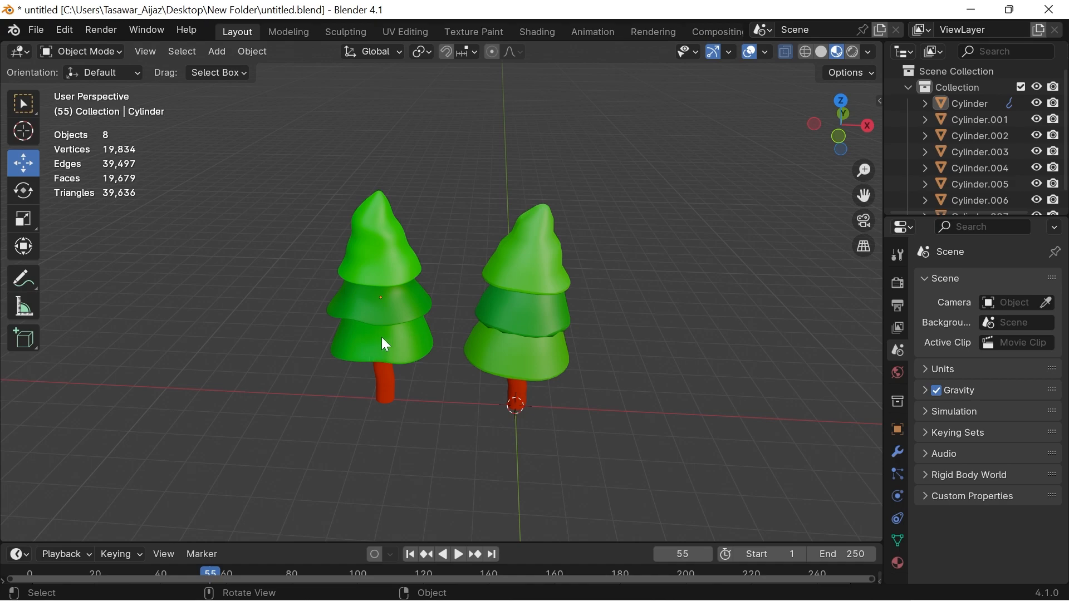
left_click_drag(623, 214, 501, 413)
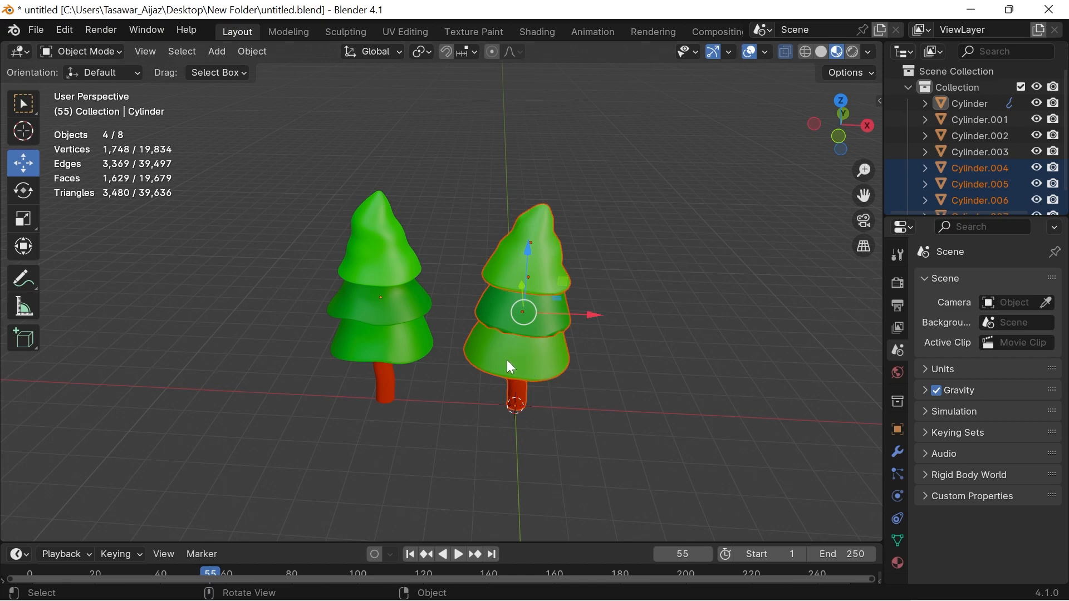
left_click(726, 369)
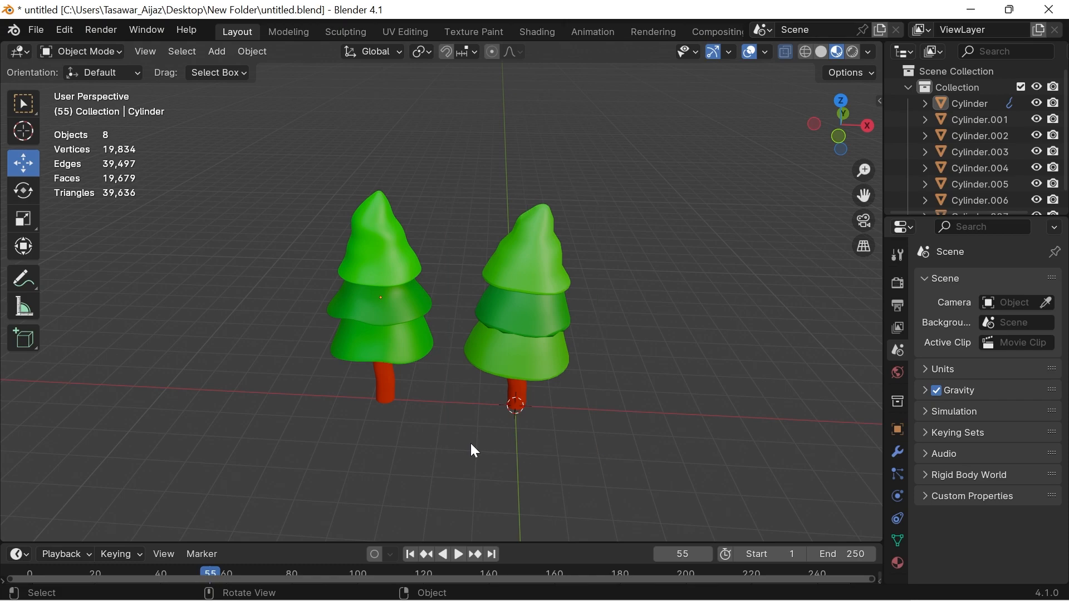
Step: Create a new General file without saving the changes to the current scene
left_click(33, 31)
mouse_move(45, 49)
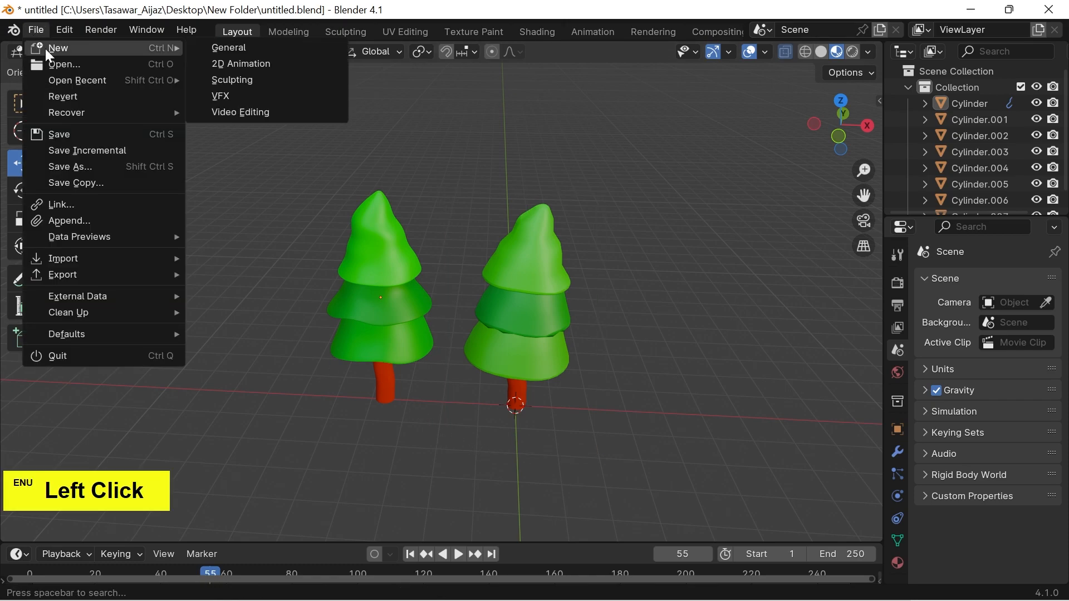
left_click(260, 53)
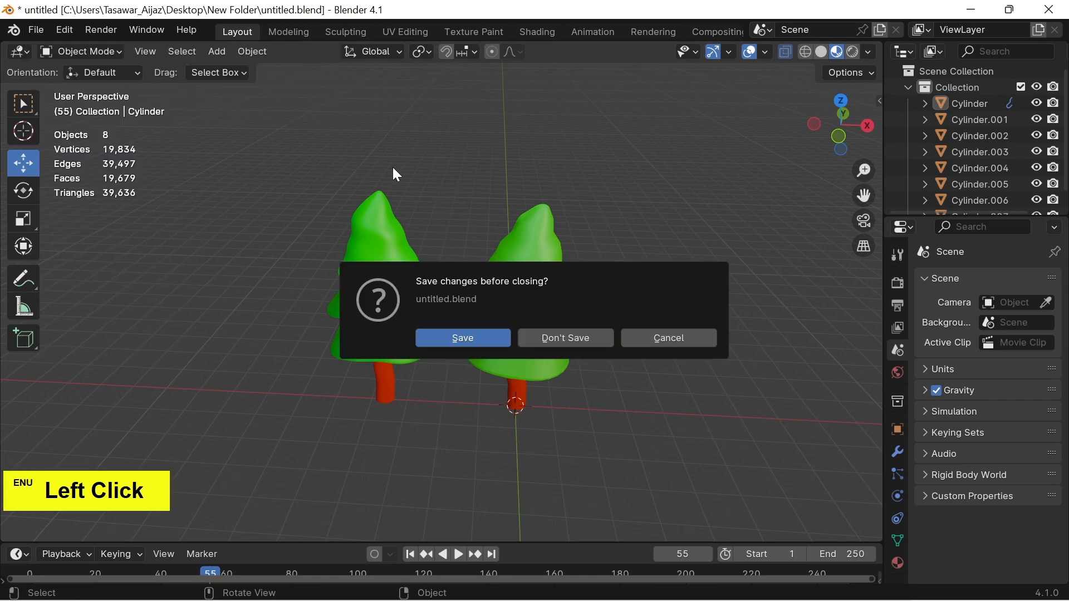
left_click(554, 339)
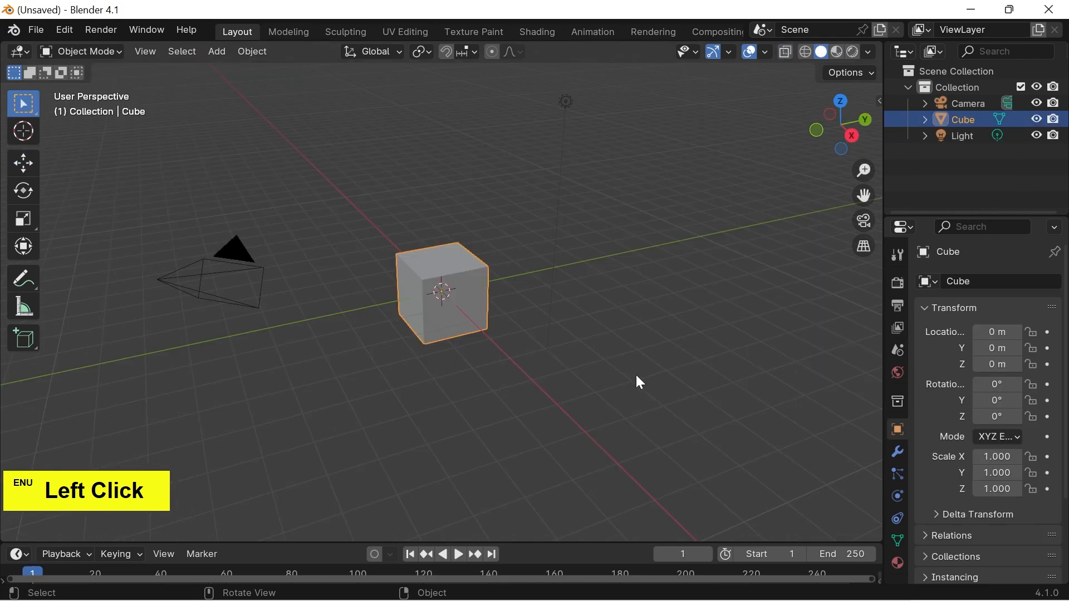
Step: Delete the default camera, cube and light, and set the viewport to the front orthographic view
key("a")
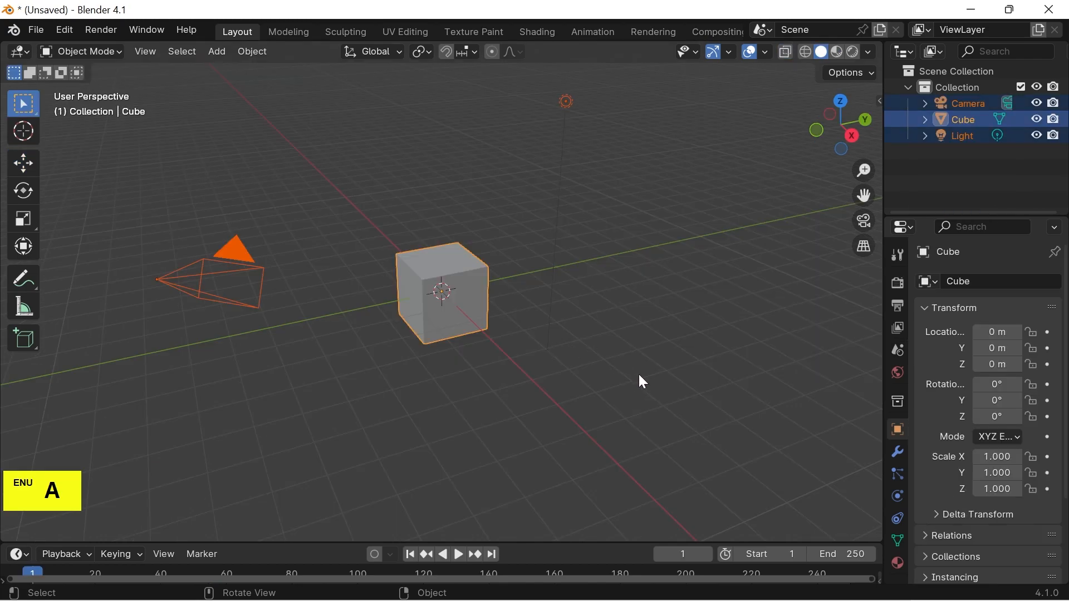
key("Delete")
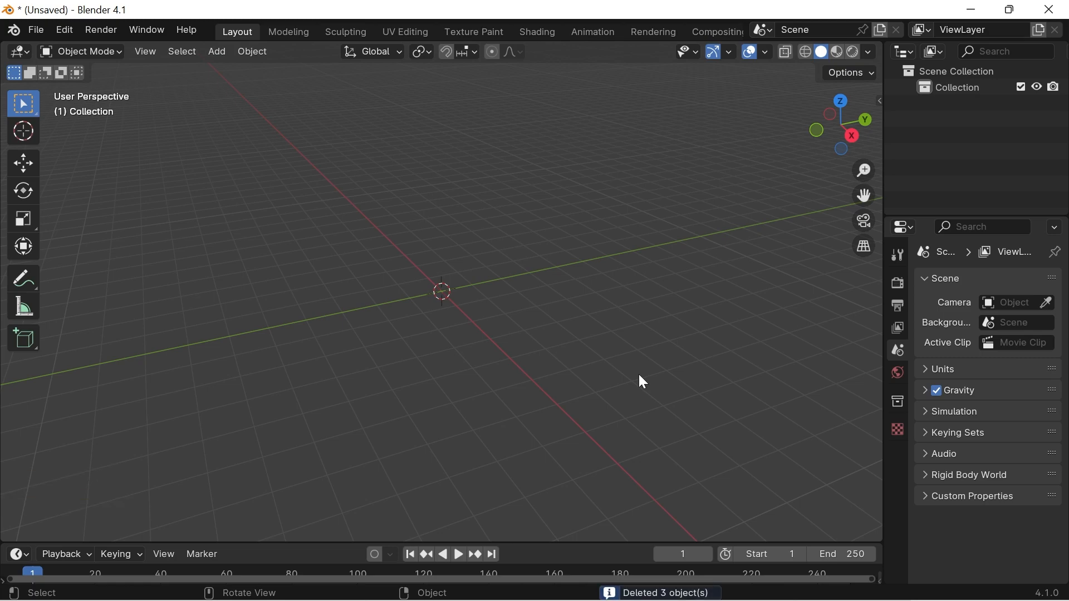
key("KP_1")
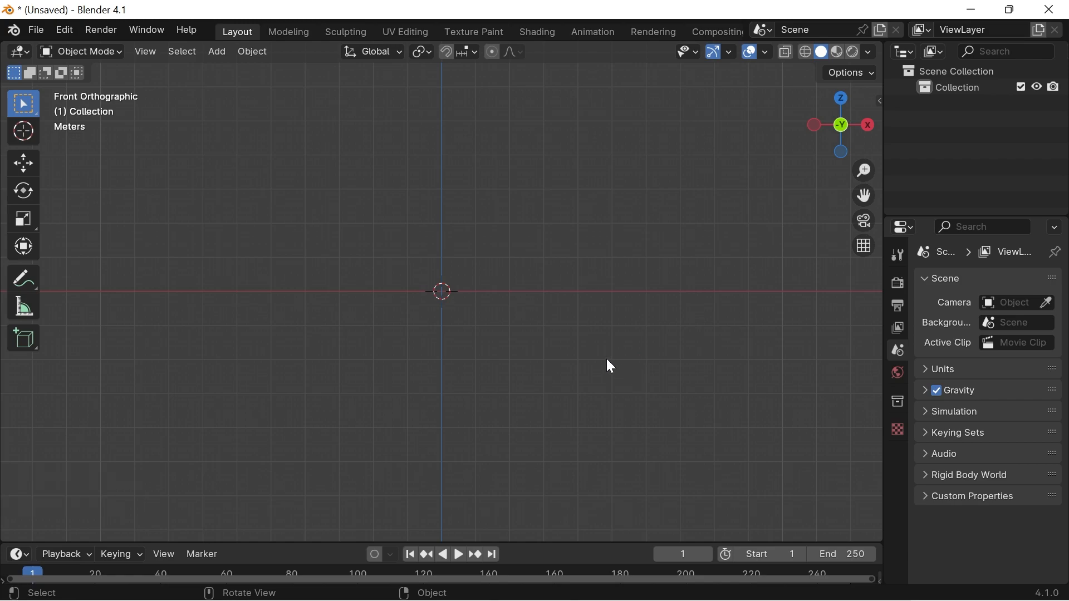
Step: Start saving the scene and create a new folder named Tree on the Desktop
key("ctrl+s")
left_click(180, 191)
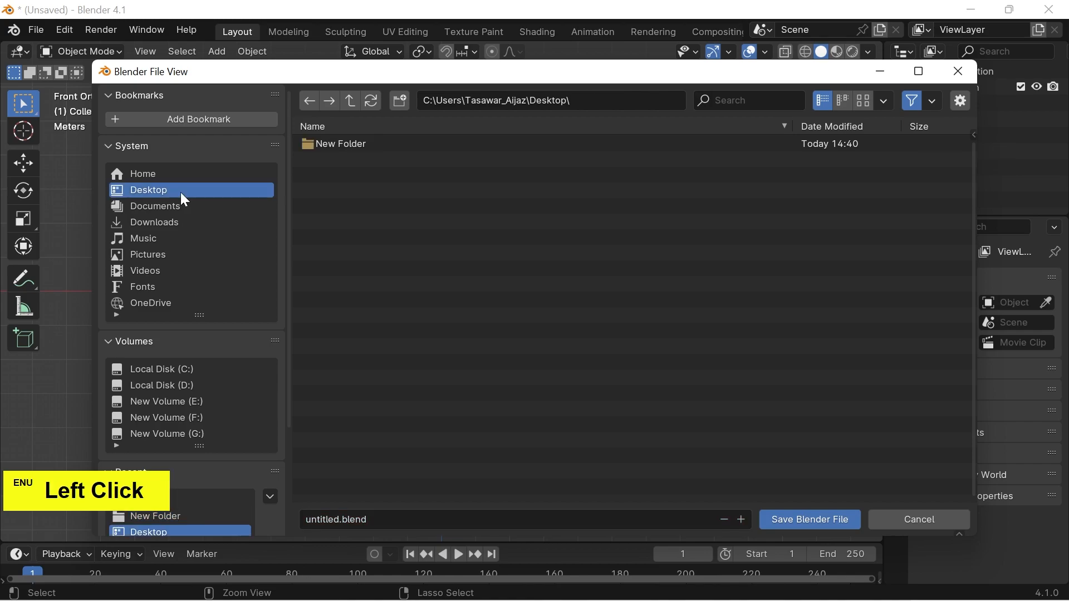
right_click(406, 196)
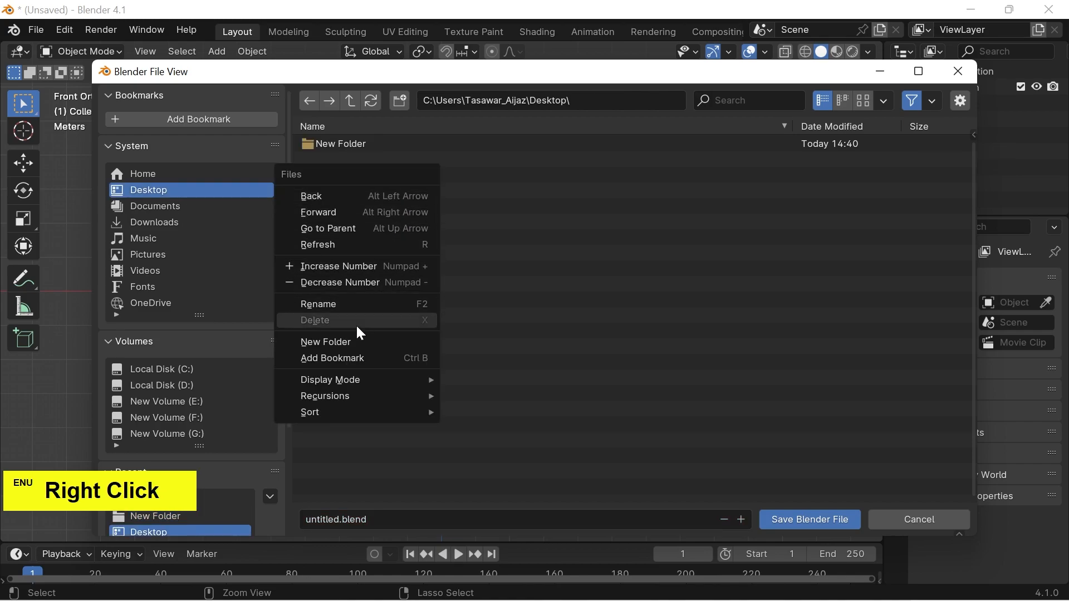
left_click(358, 341)
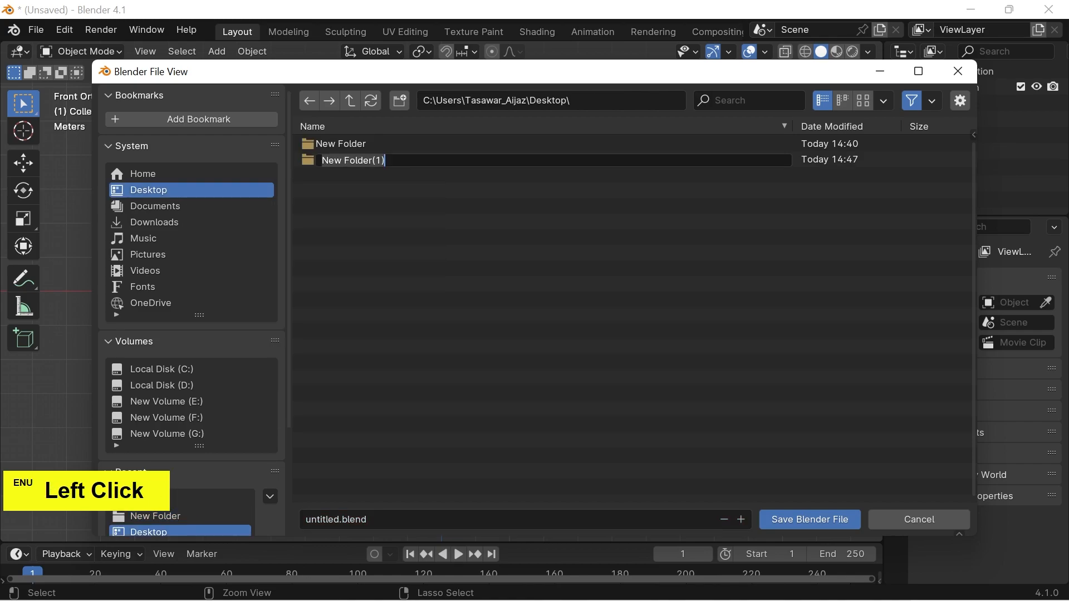
type("Tree")
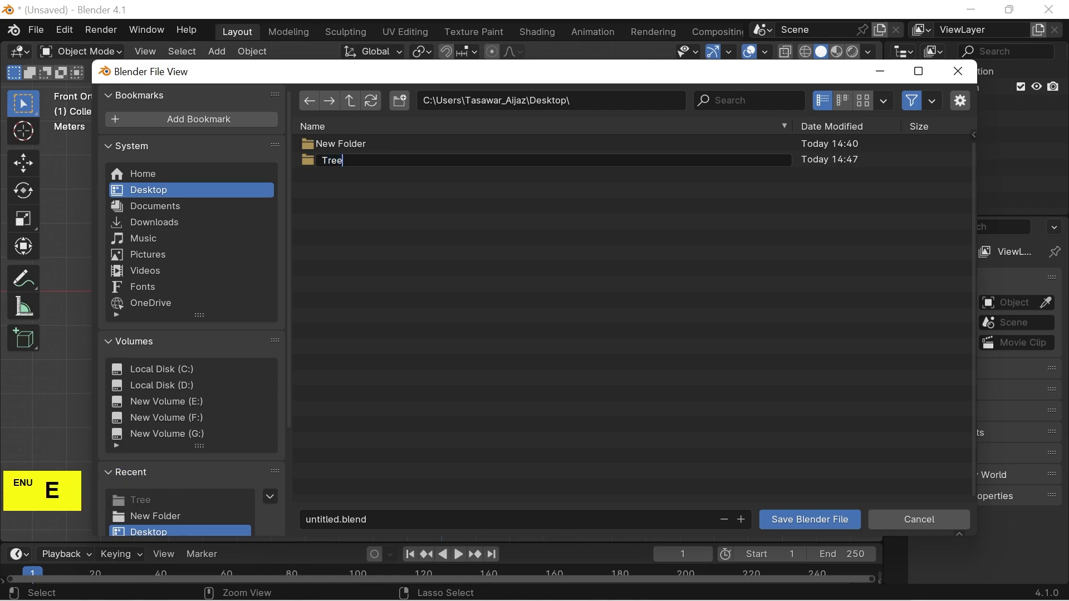
left_click(382, 178)
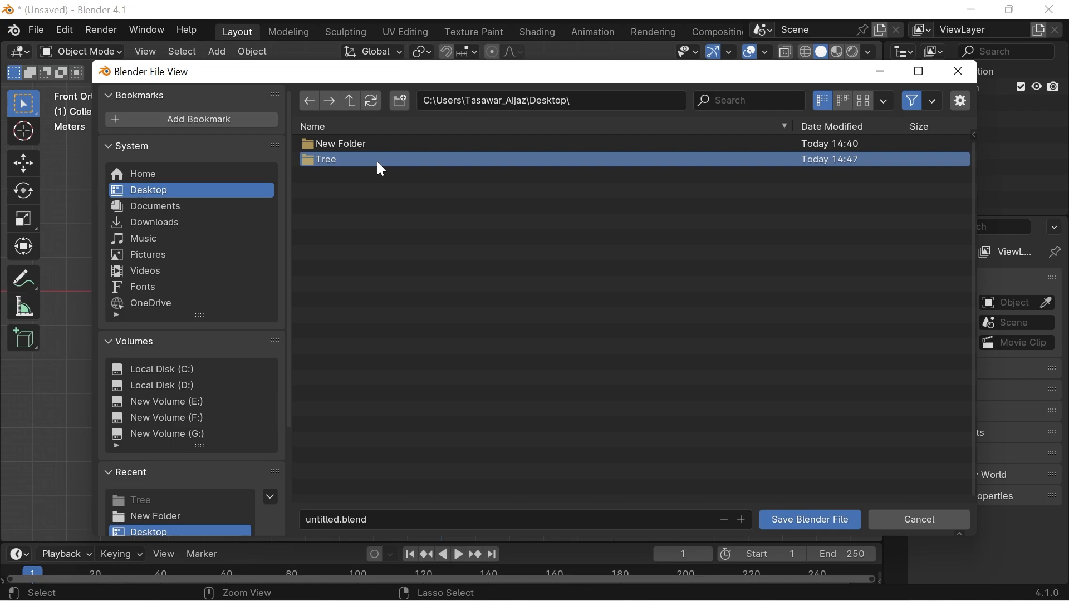
Step: Save the Blender file as Tree inside the new Tree folder
double_click(377, 163)
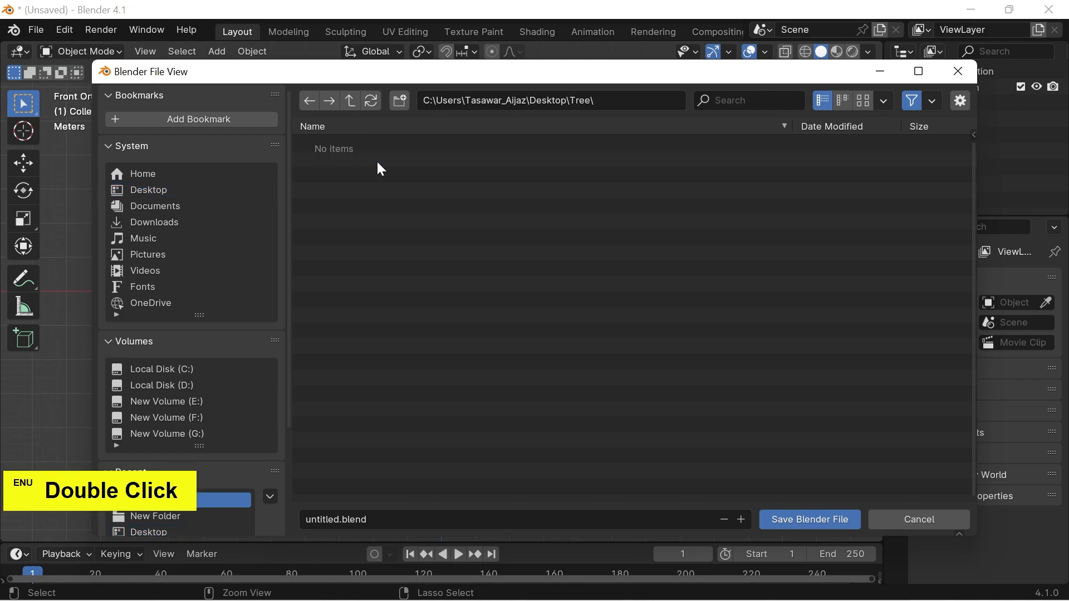
left_click(379, 519)
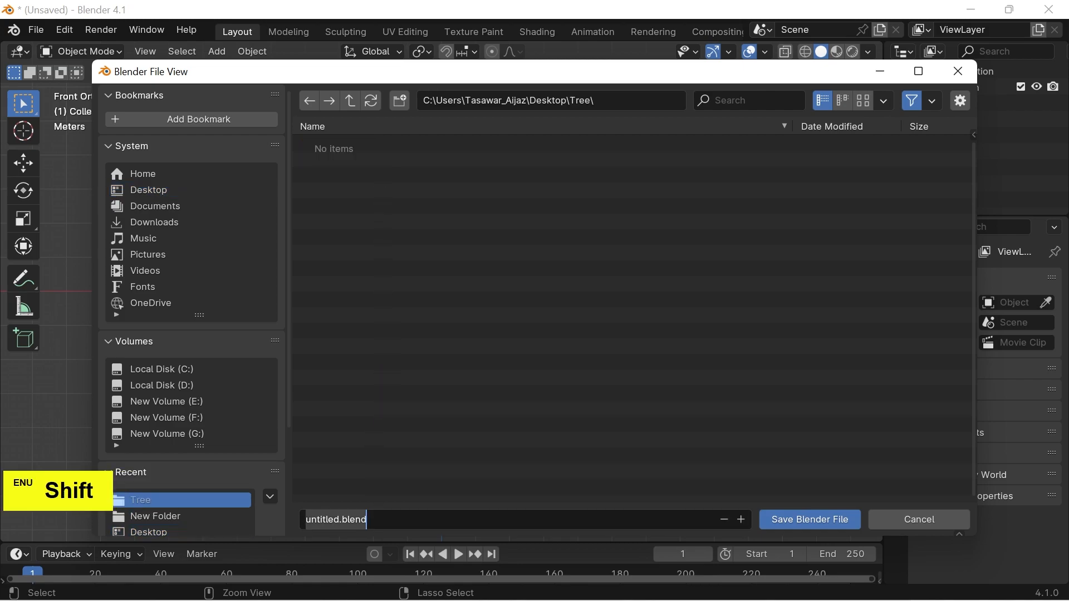
type("Tree")
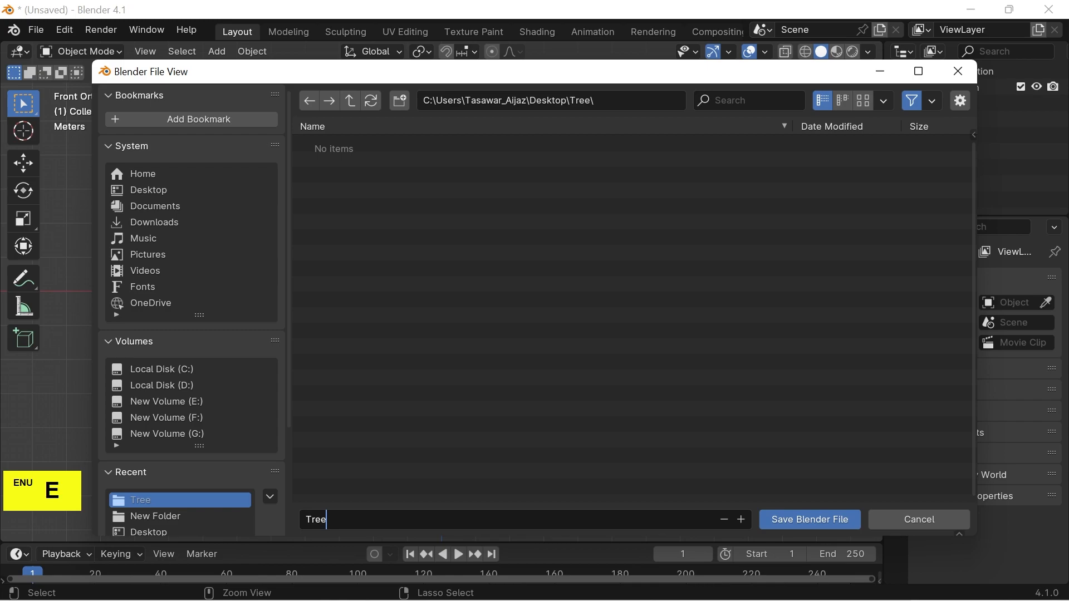
left_click(803, 520)
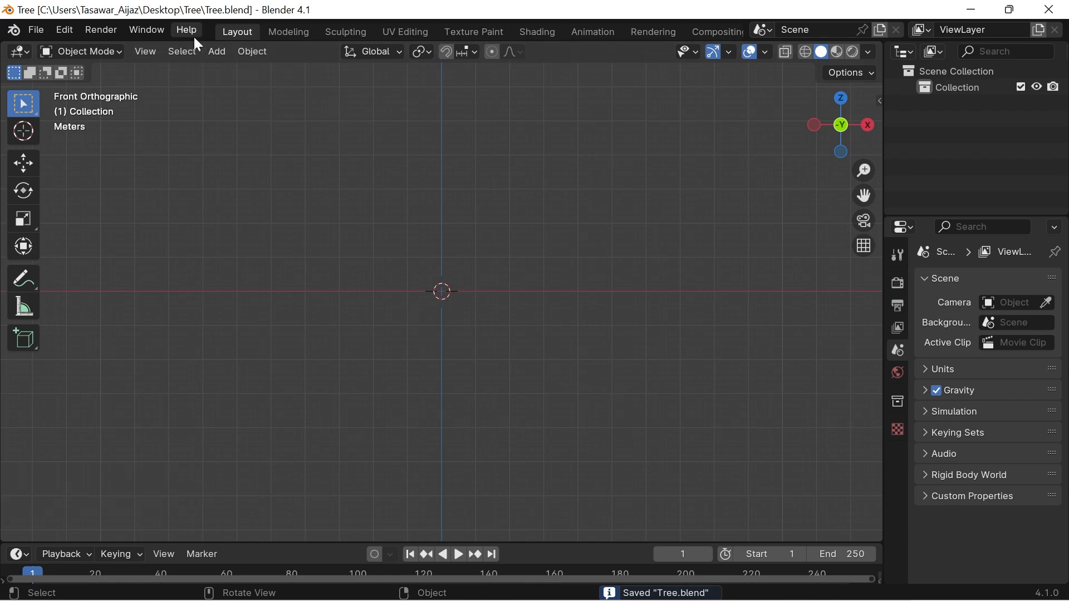
Step: Add a cylinder mesh at the centre of the empty scene
left_click(215, 50)
mouse_move(256, 68)
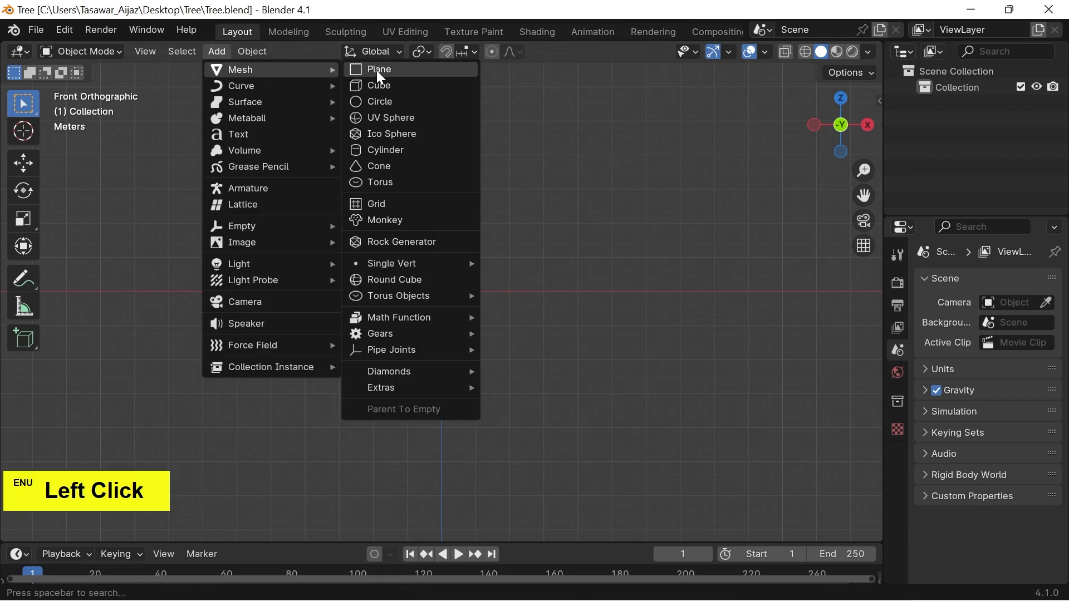
left_click(376, 148)
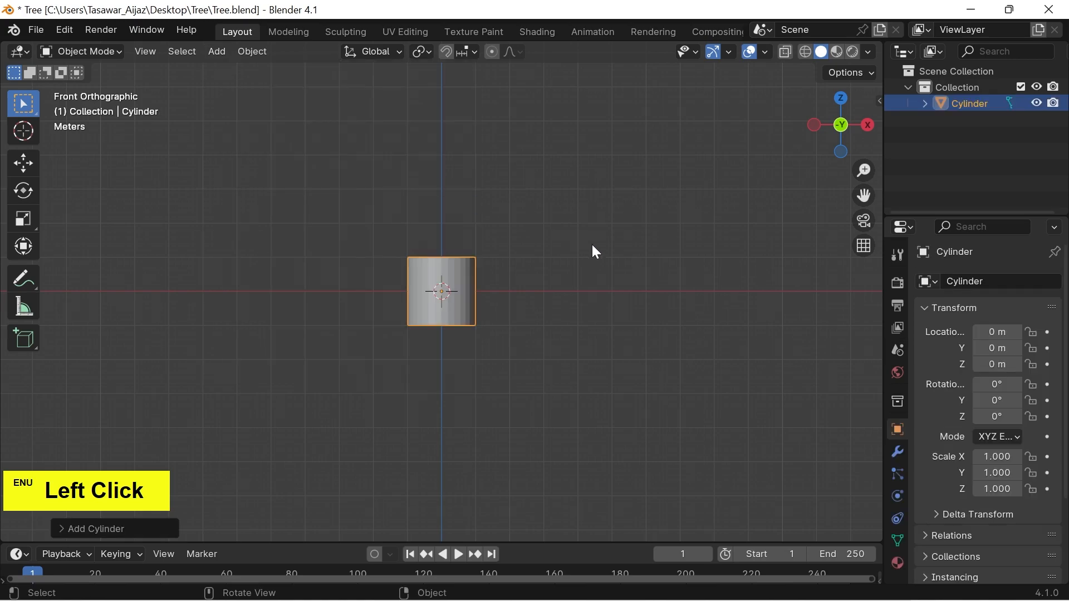
Step: Add five evenly spaced horizontal loop cuts around the cylinder in Edit Mode, without sliding them
key("Tab")
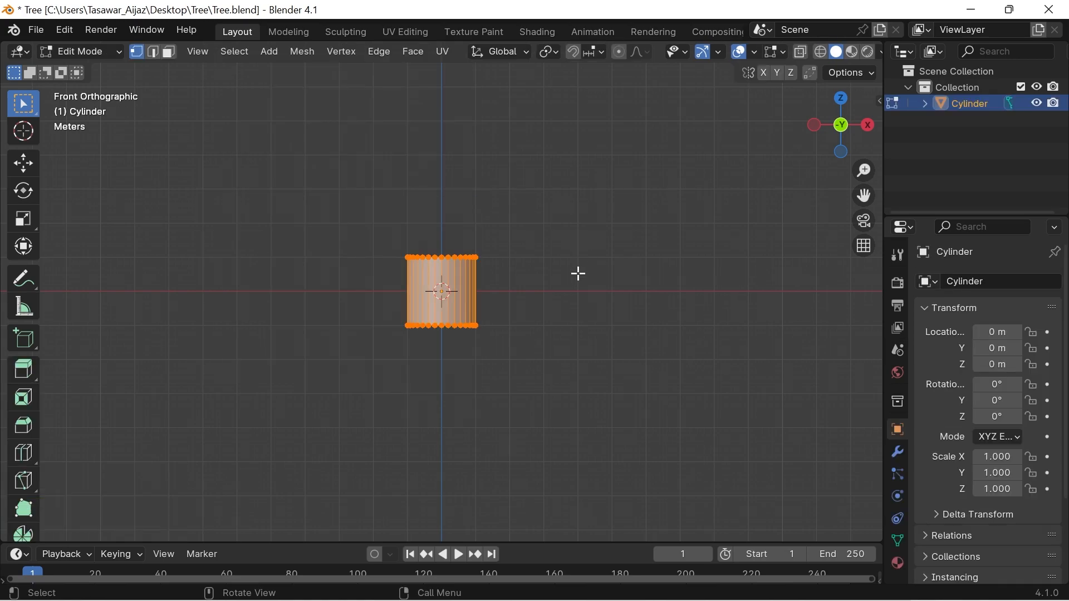
left_click(582, 273)
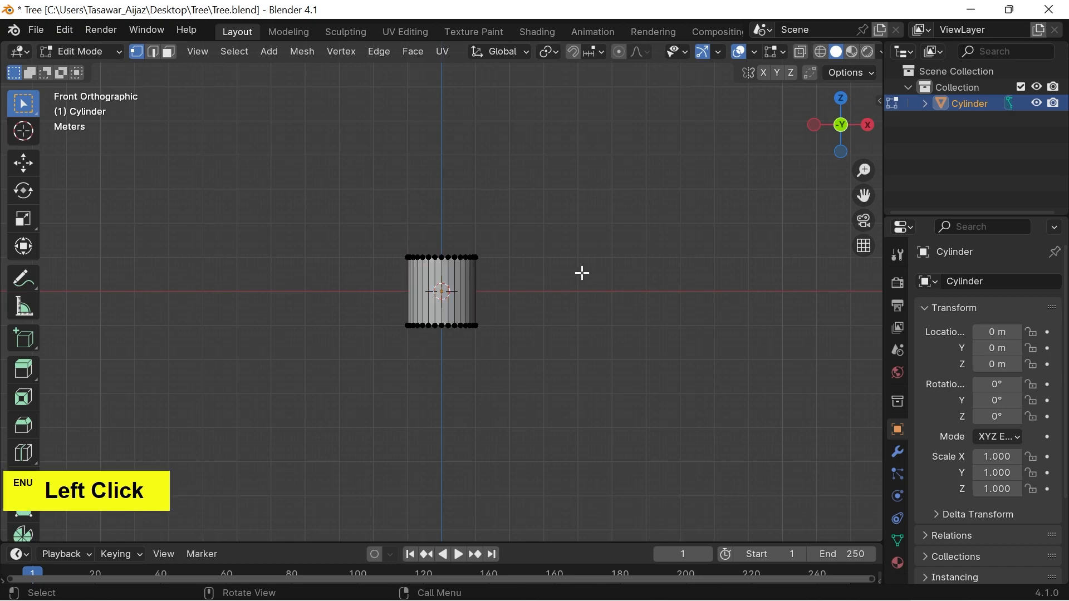
scroll(563, 277, "up", 2)
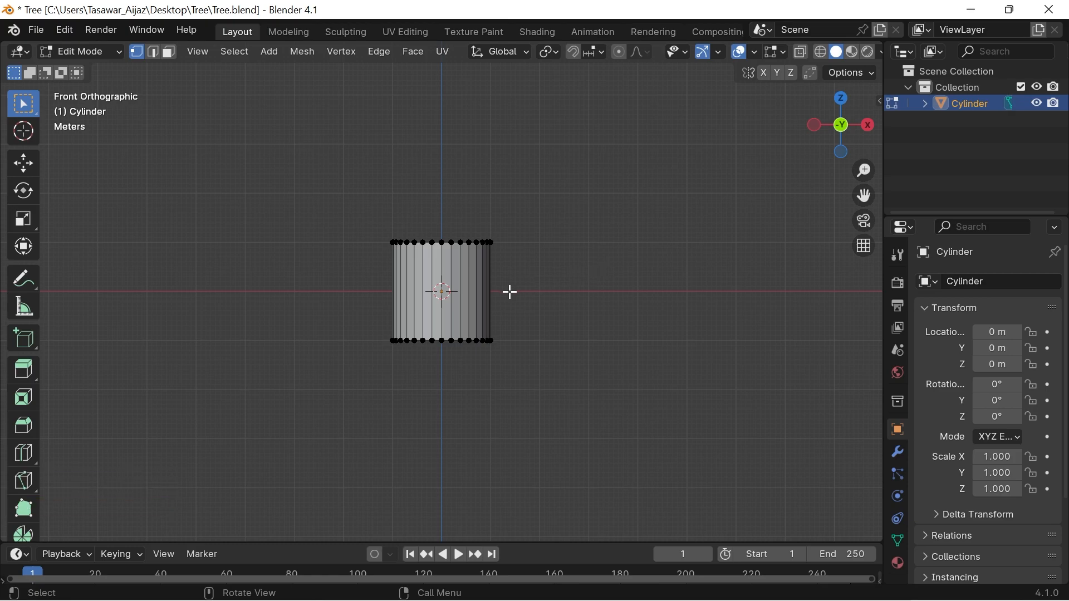
key("2")
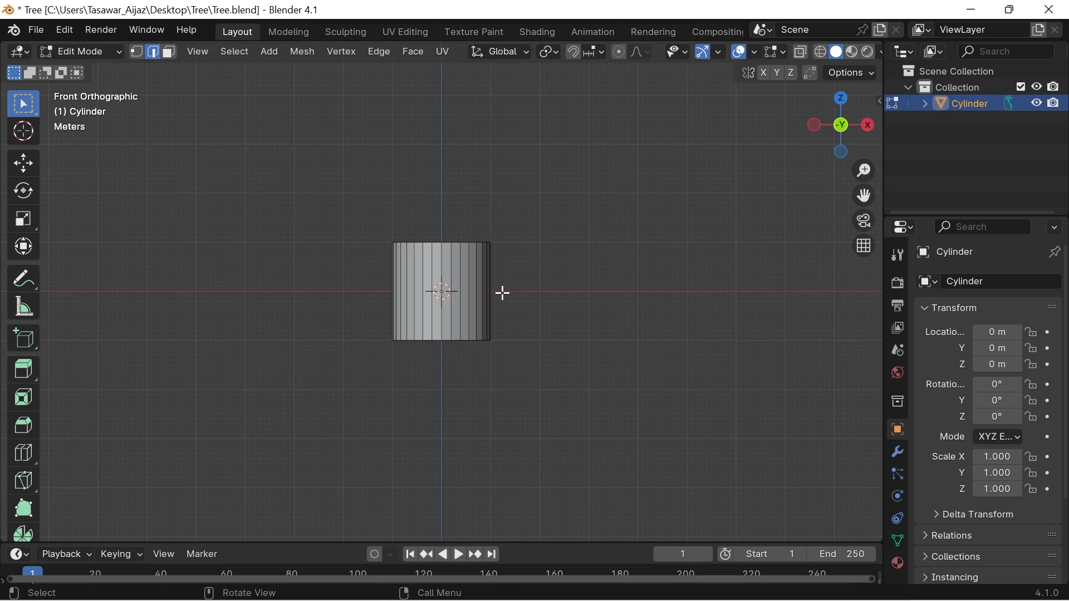
key("ctrl+r")
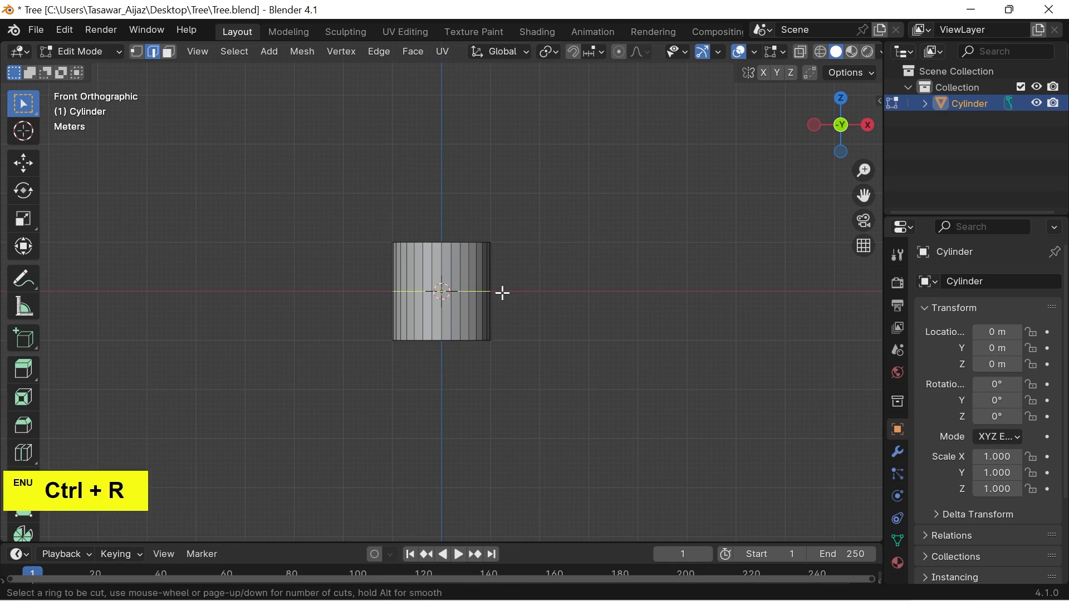
scroll(503, 293, "up", 3)
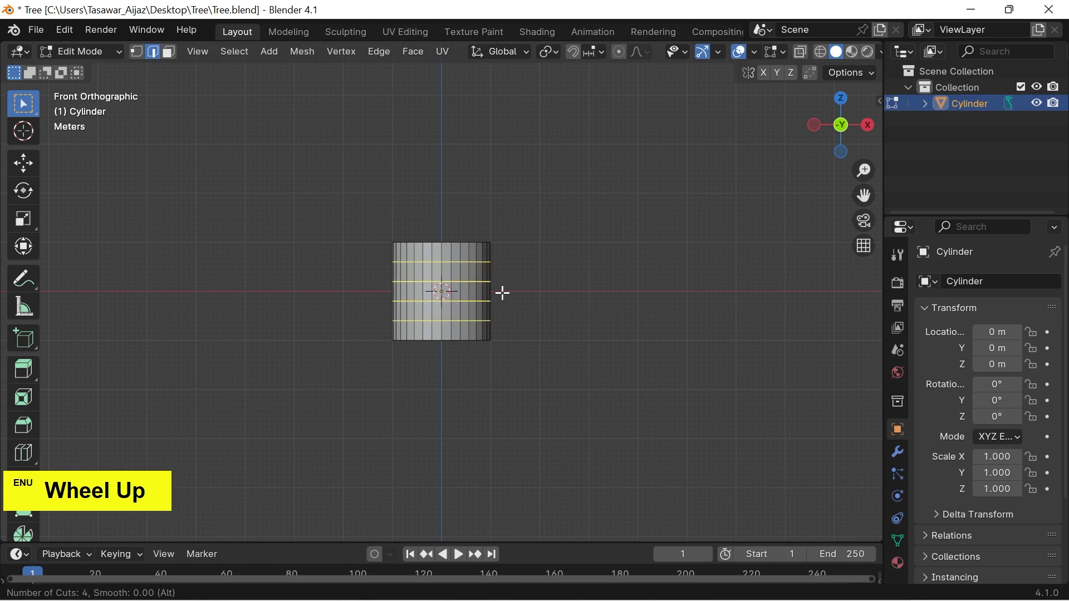
scroll(503, 293, "up", 1)
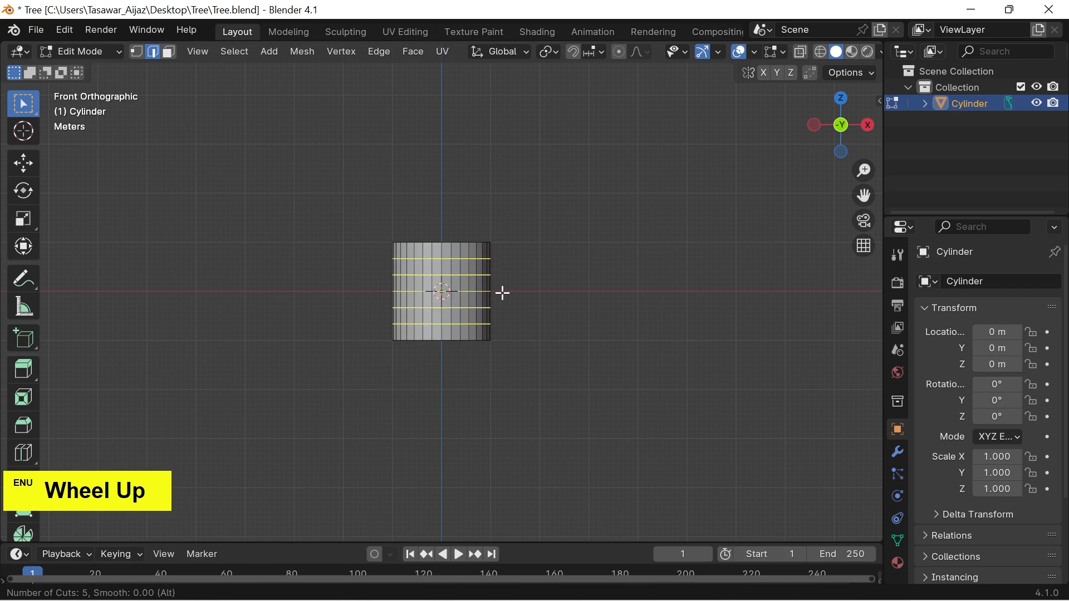
left_click(503, 292)
left_click(502, 292)
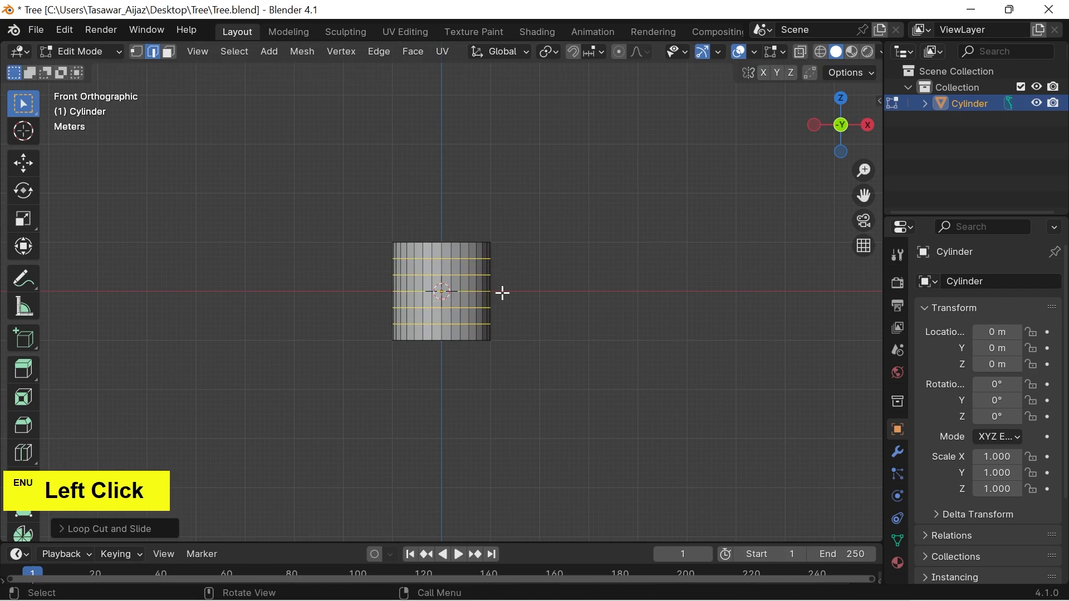
left_click(564, 281)
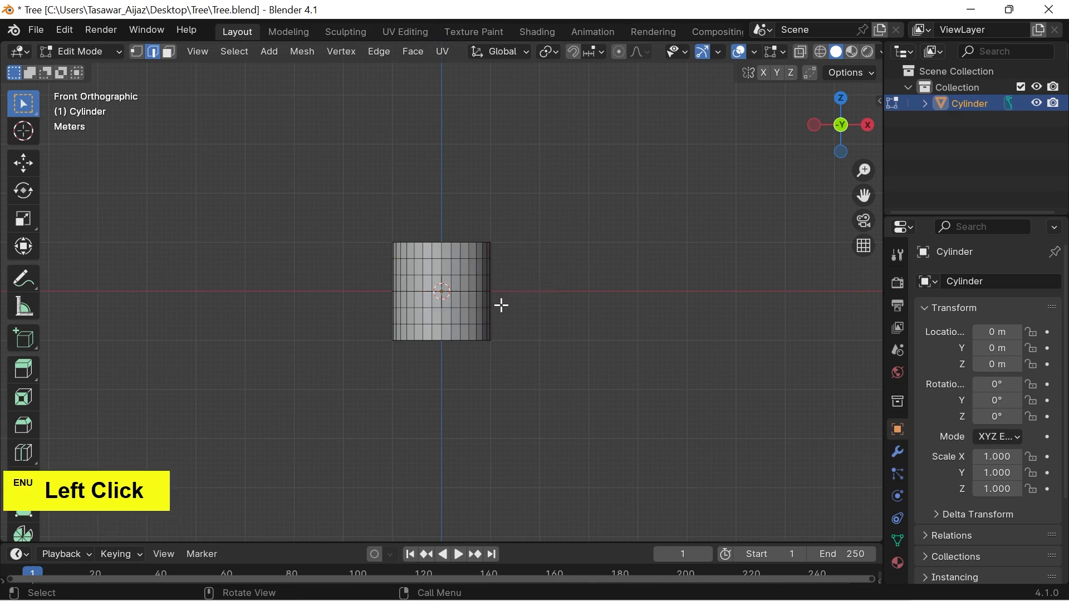
Step: Scale up the cylinder's bottom edge loop so the base flares outward
double_click(466, 340)
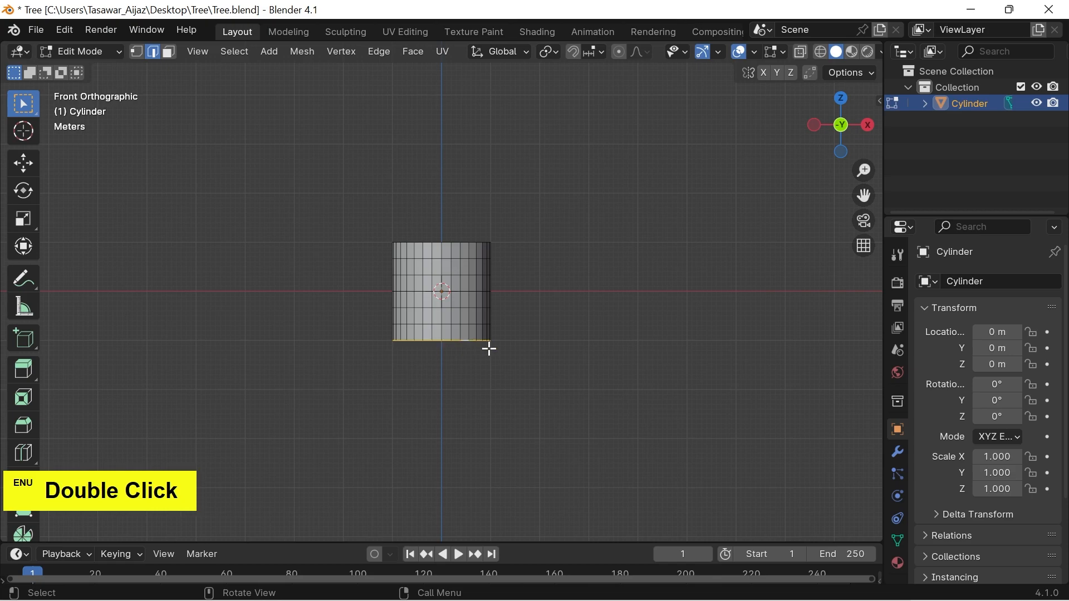
key("s")
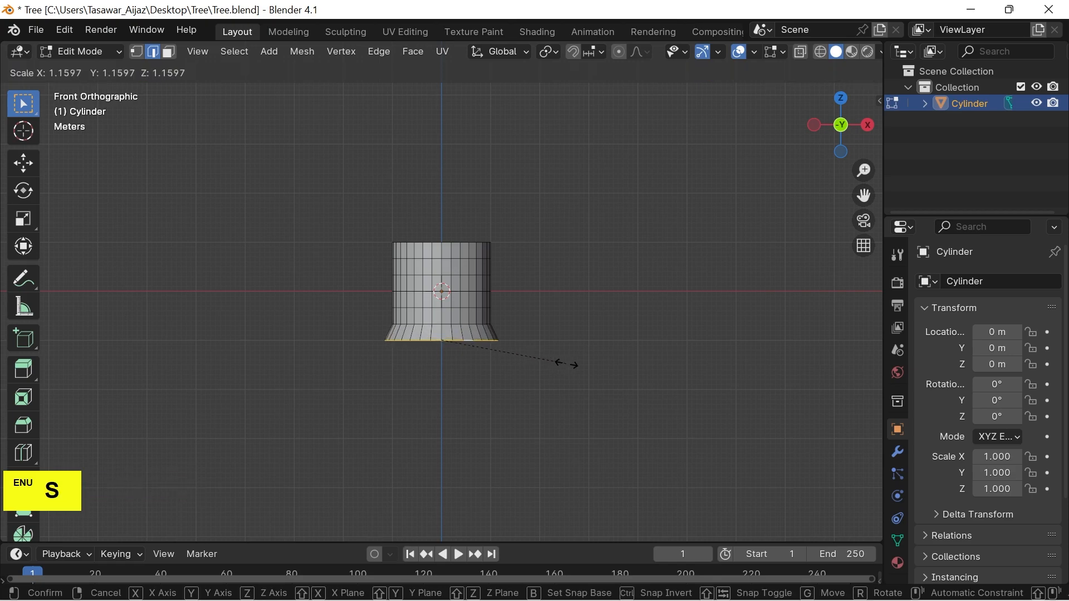
left_click(582, 363)
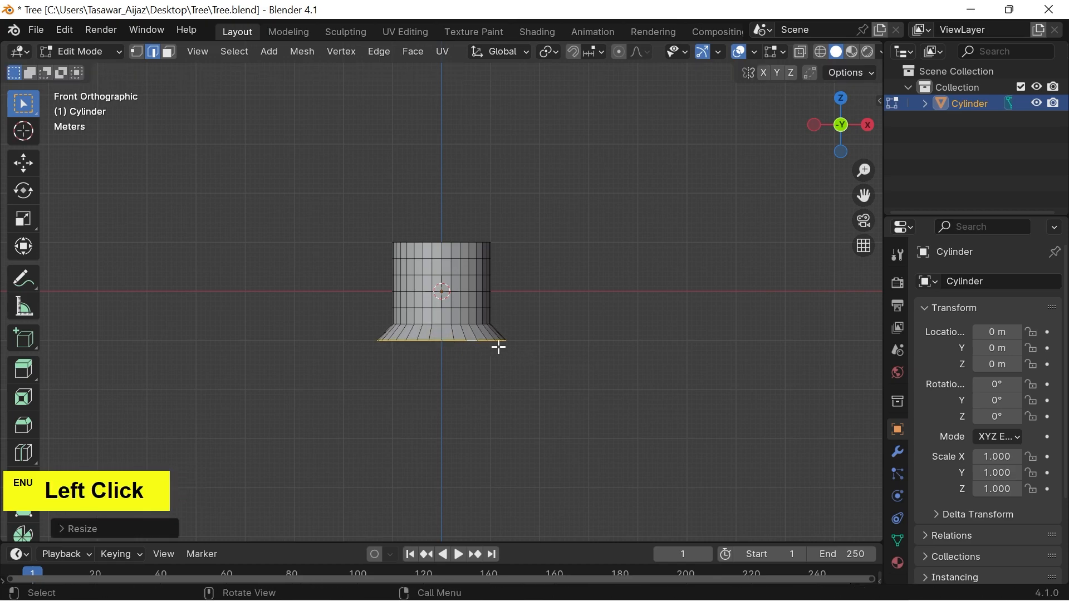
Step: Scale the edge loop just below the middle to about 0.83 and the middle loop to about 0.66
double_click(464, 308)
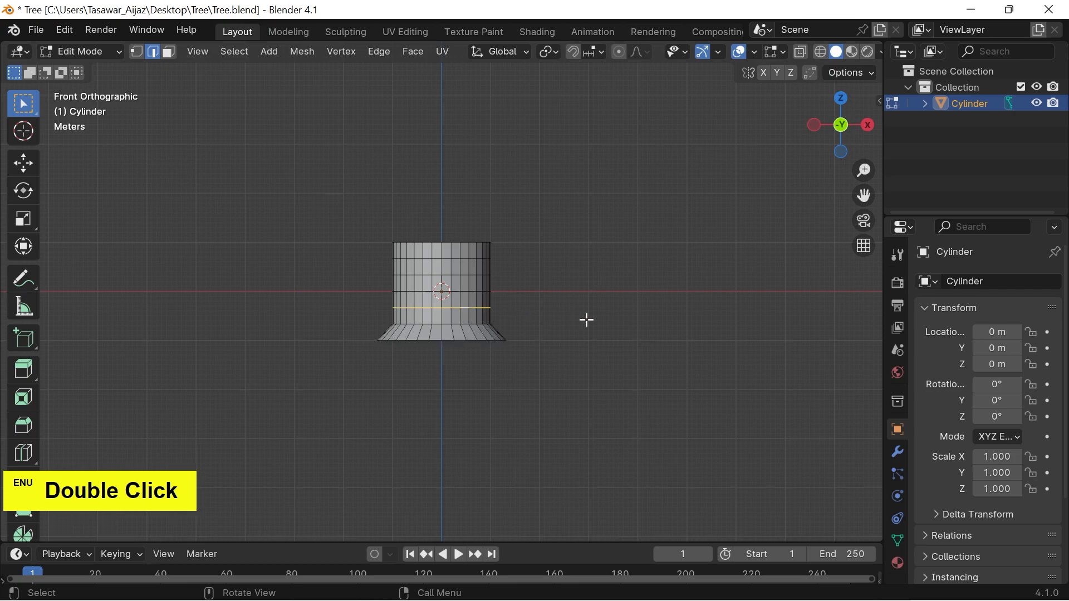
key("s")
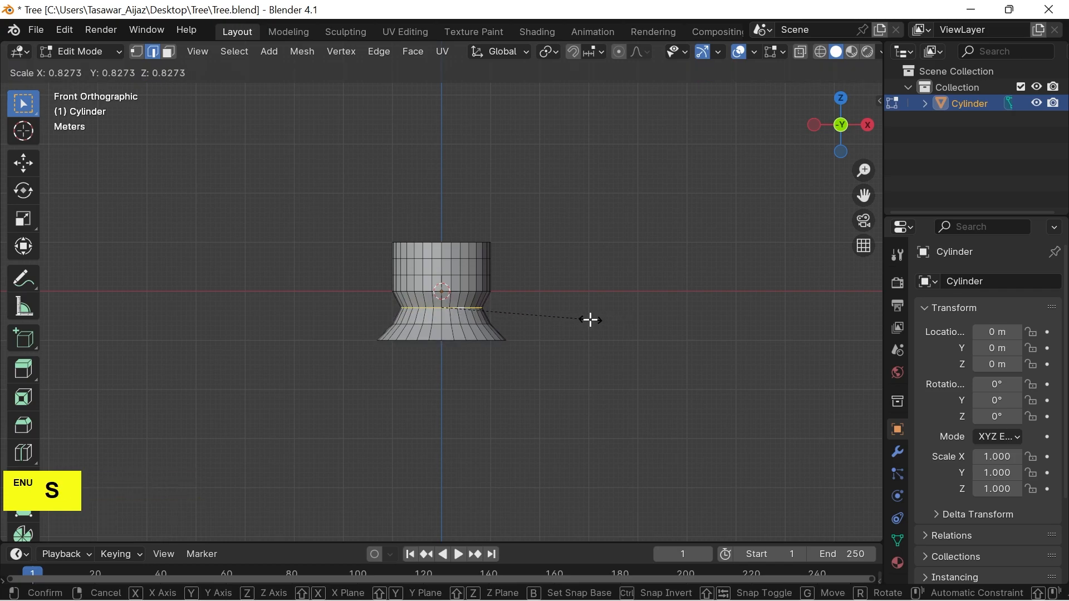
left_click(589, 318)
double_click(416, 290)
key("s")
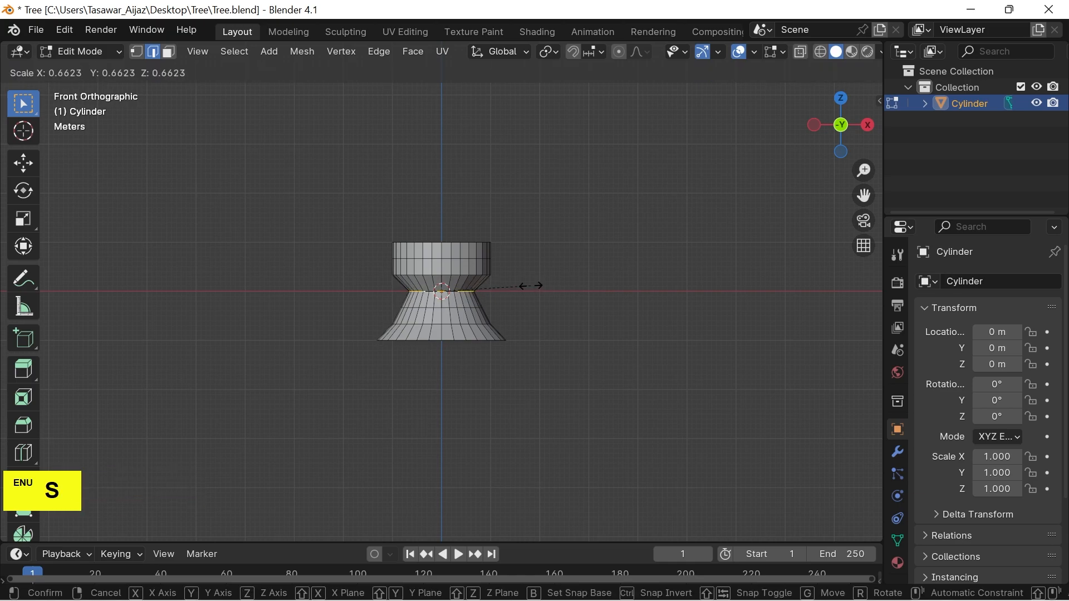
left_click(470, 277)
Step: Scale down the two edge loops above the middle, making the upper one narrower to continue the taper
double_click(433, 273)
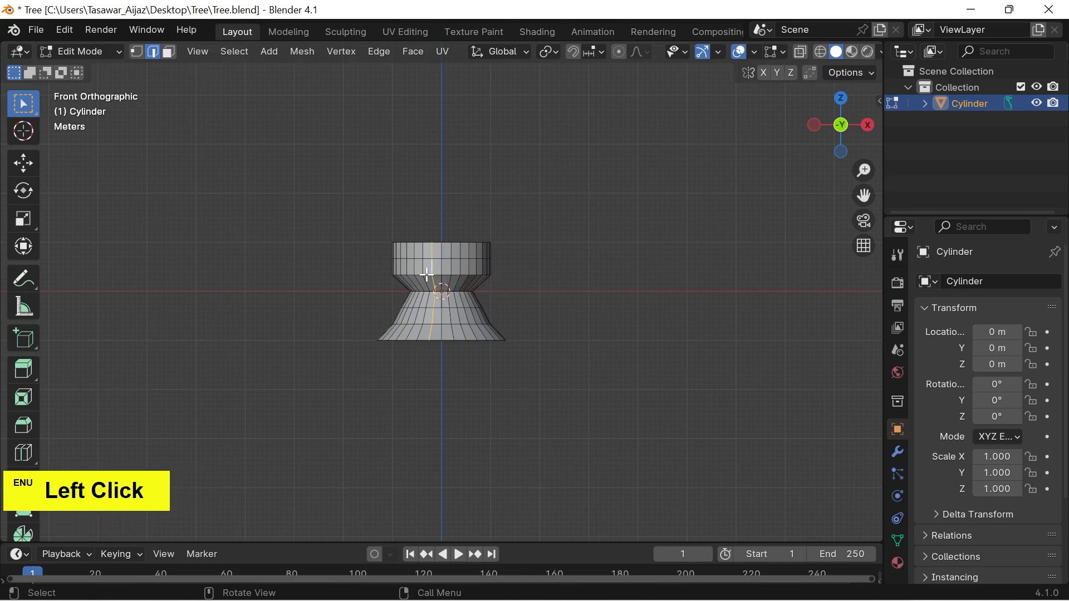
key("s")
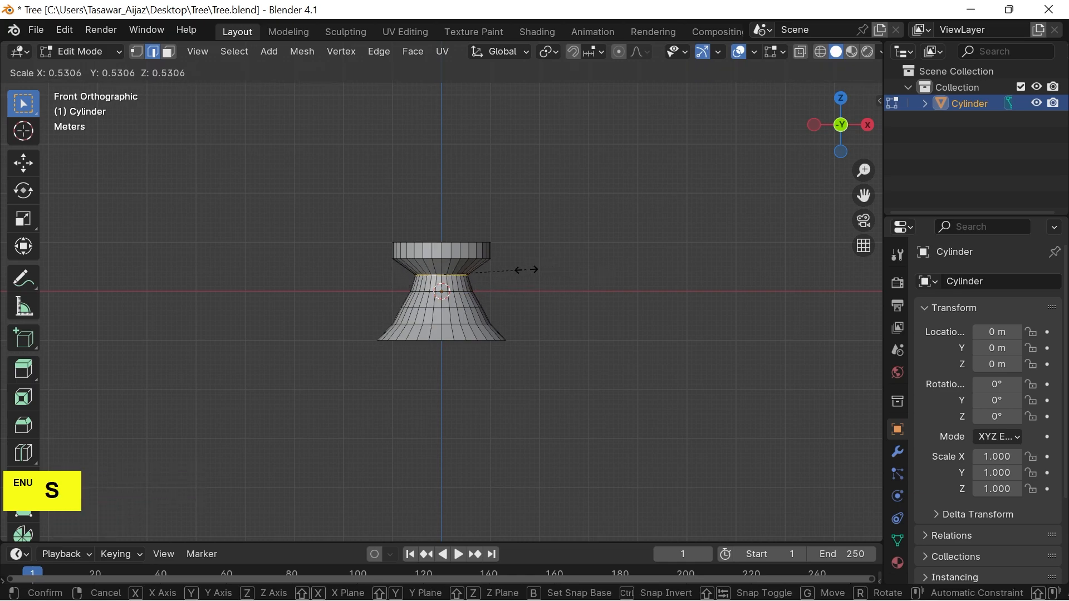
left_click(506, 268)
double_click(444, 258)
key("s")
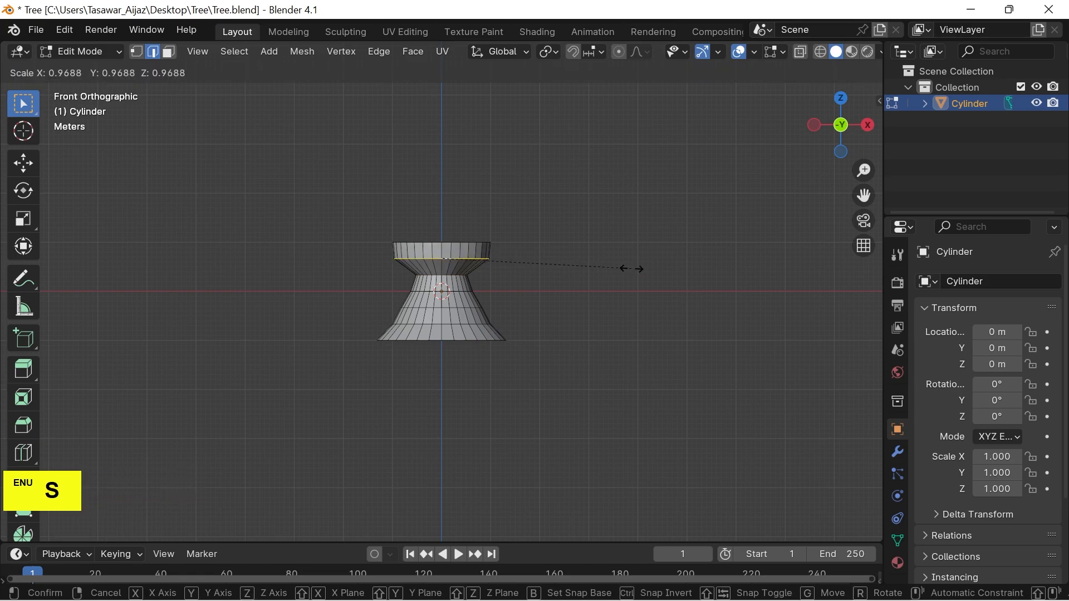
left_click(506, 258)
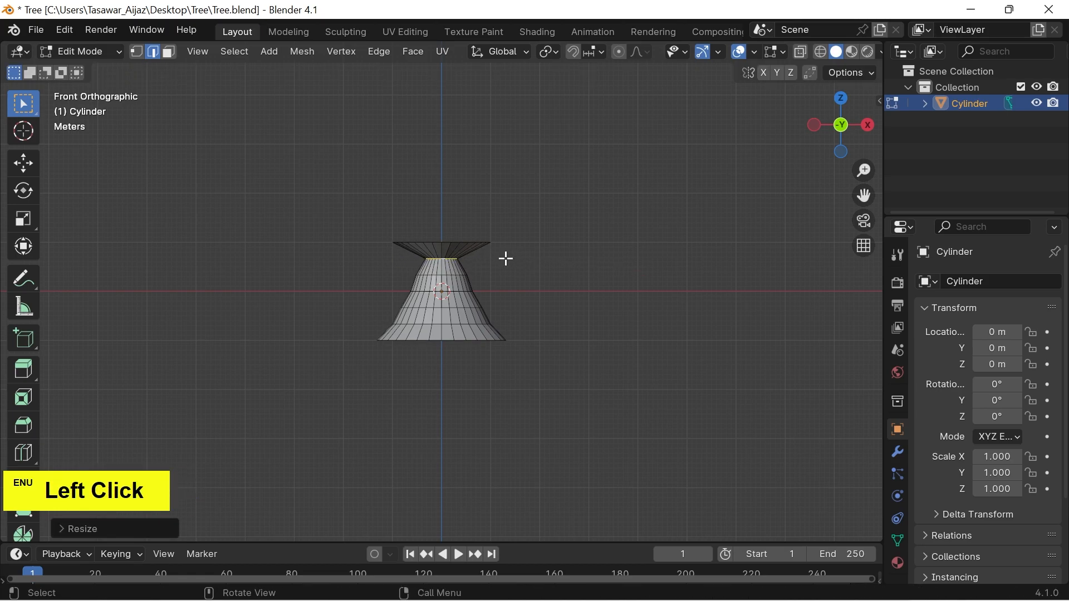
Step: Shrink the cylinder's top edge loop to a narrow tip to complete the cone shape
double_click(459, 244)
double_click(457, 242)
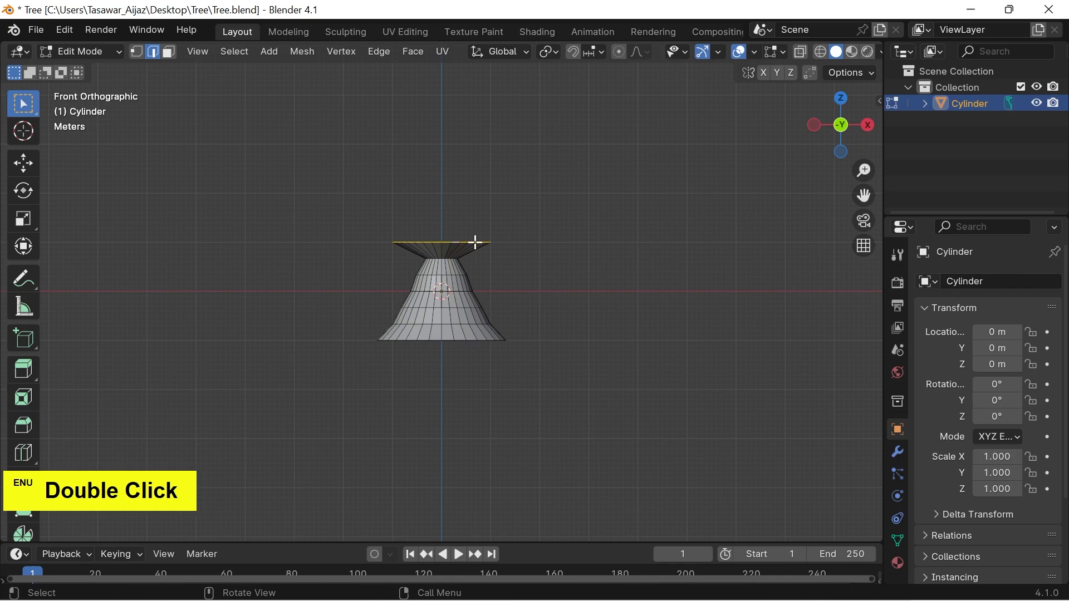
key("s")
left_click(457, 239)
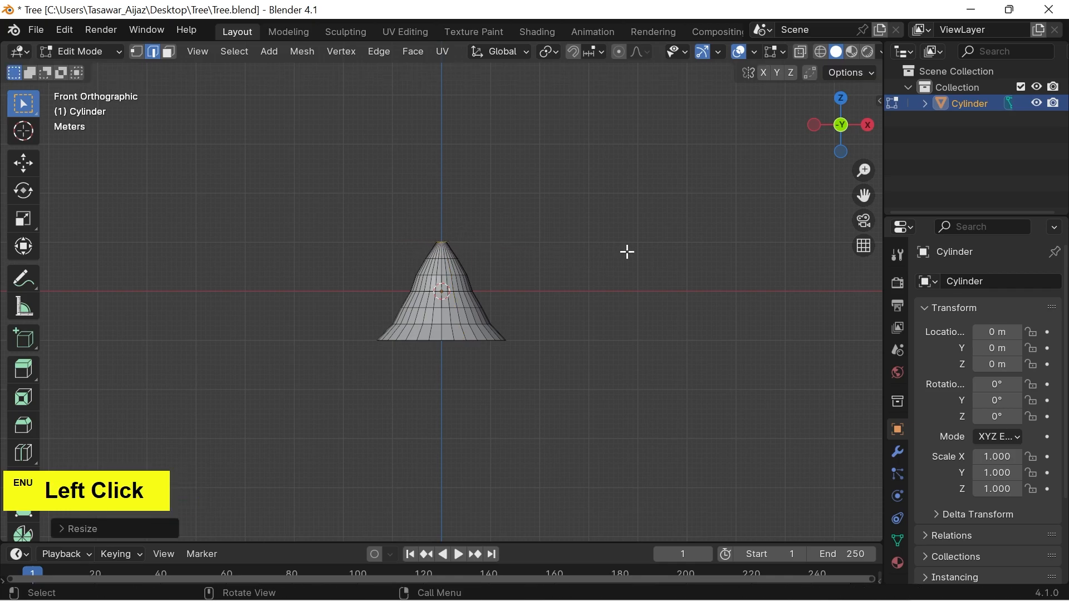
Step: Return to Object Mode and apply Shade Smooth by Angle to the cone-shaped mesh
key("Tab")
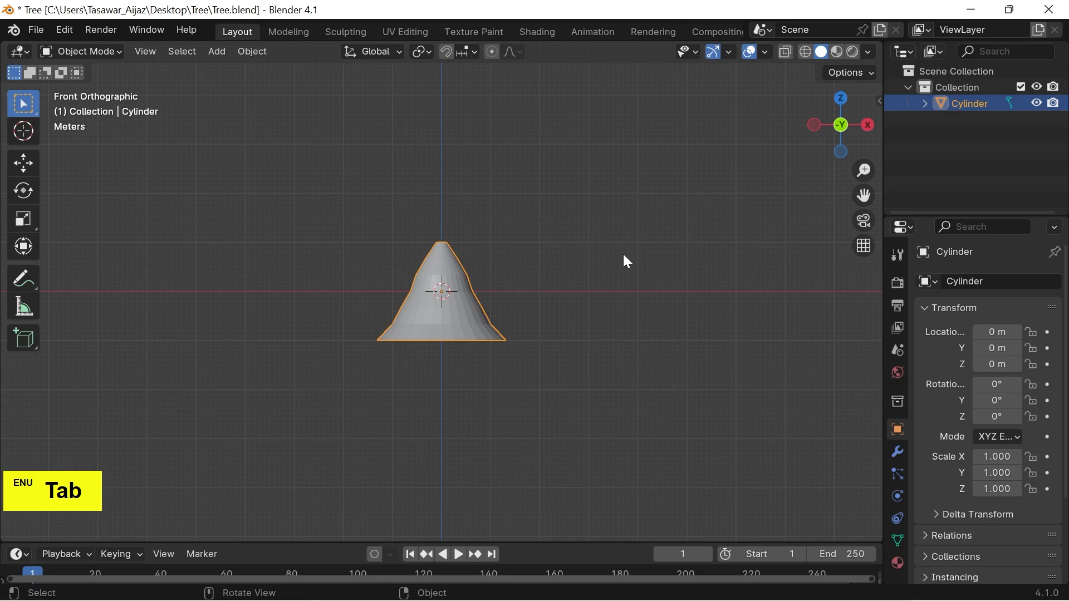
right_click(447, 253)
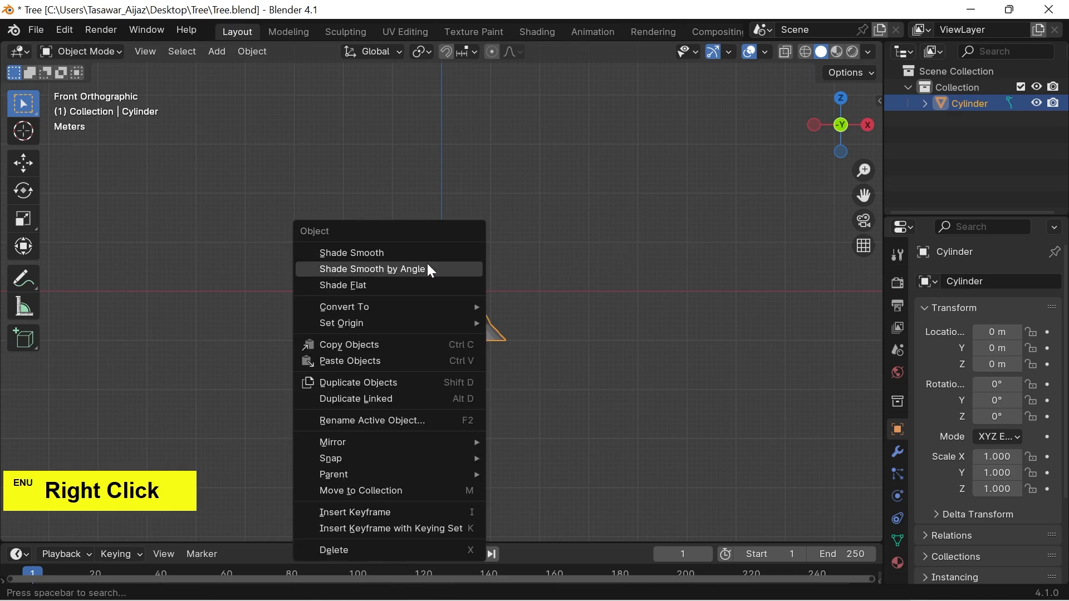
left_click(429, 269)
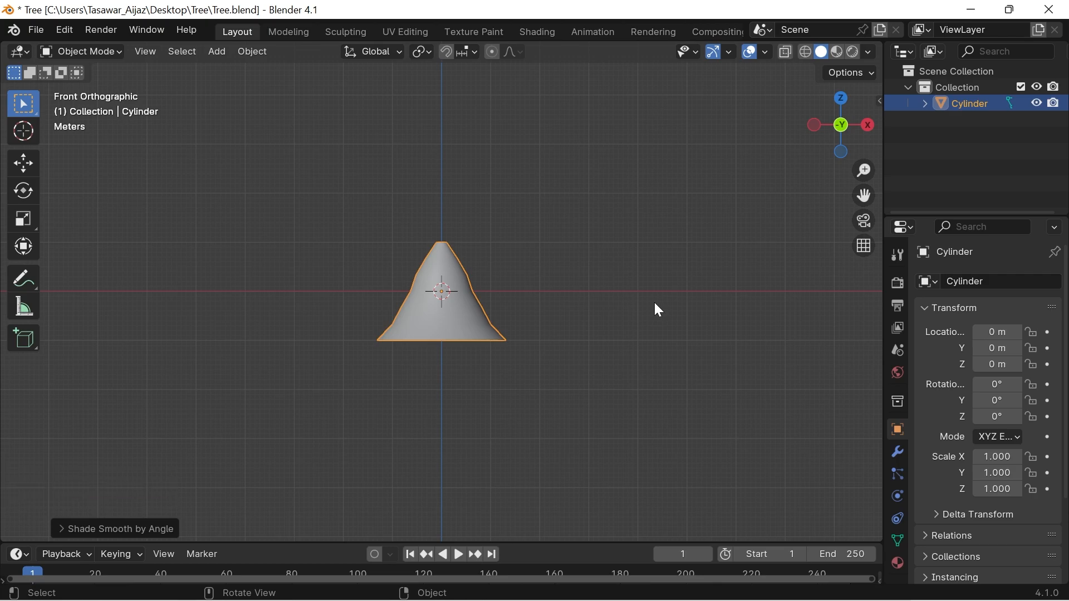
Step: Add a Bevel modifier to the cone-shaped mesh and set its segments to 3
left_click(898, 451)
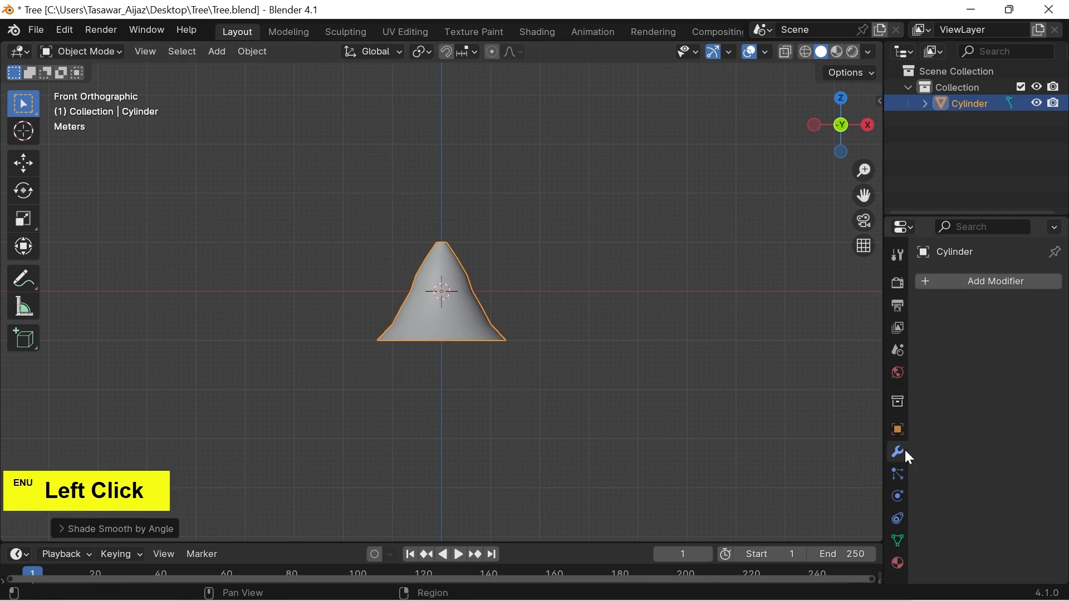
left_click(1001, 283)
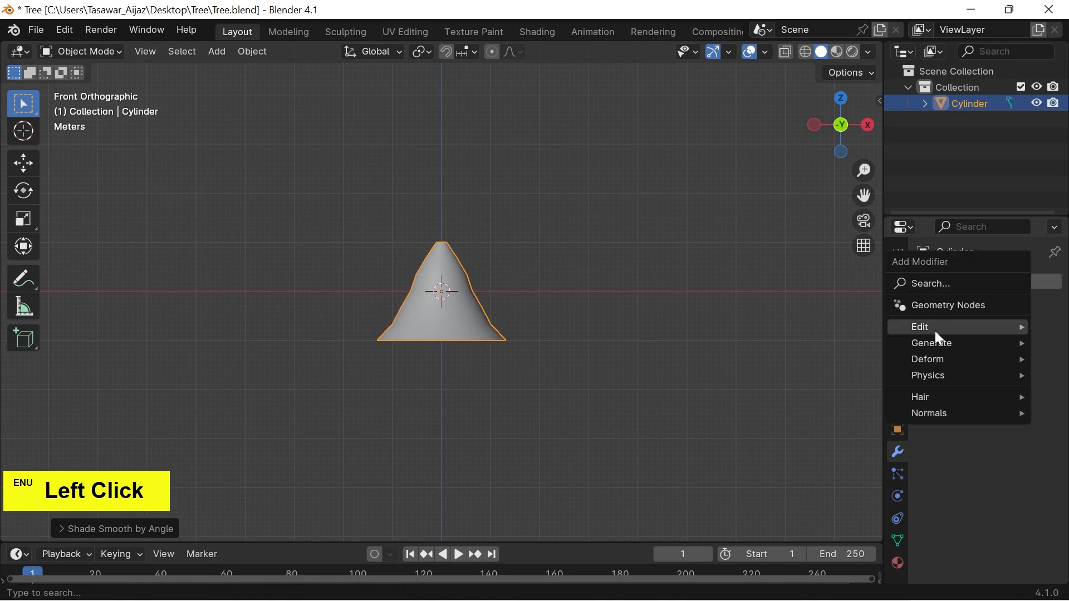
mouse_move(933, 341)
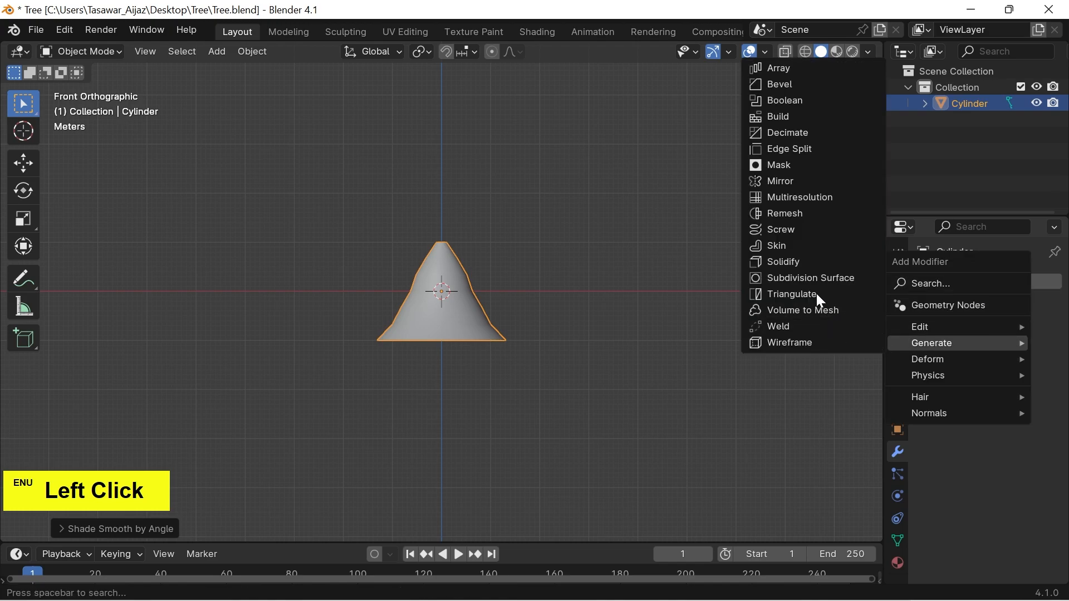
left_click(806, 84)
double_click(1033, 390)
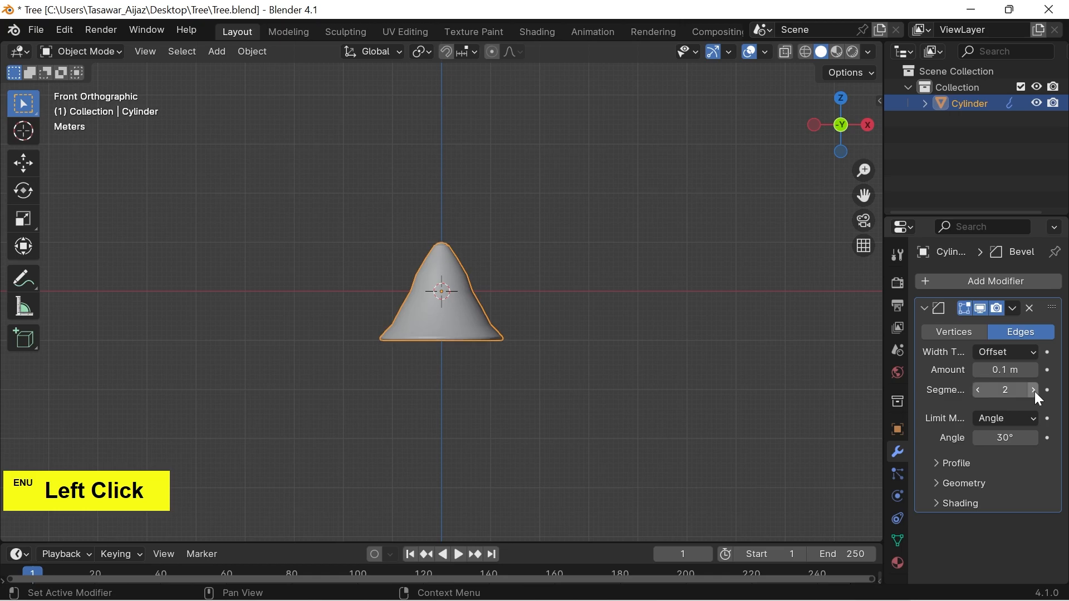
Step: Set the Bevel modifier's amount to 0.04 m
double_click(1006, 371)
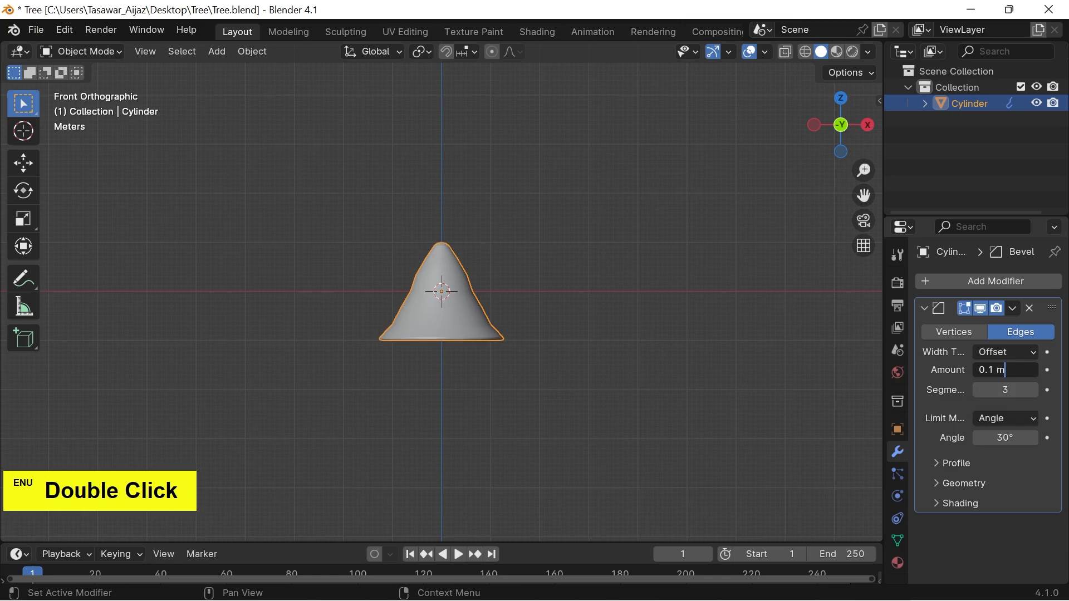
key("BackSpace")
key("BackSpace")
key("BackSpace")
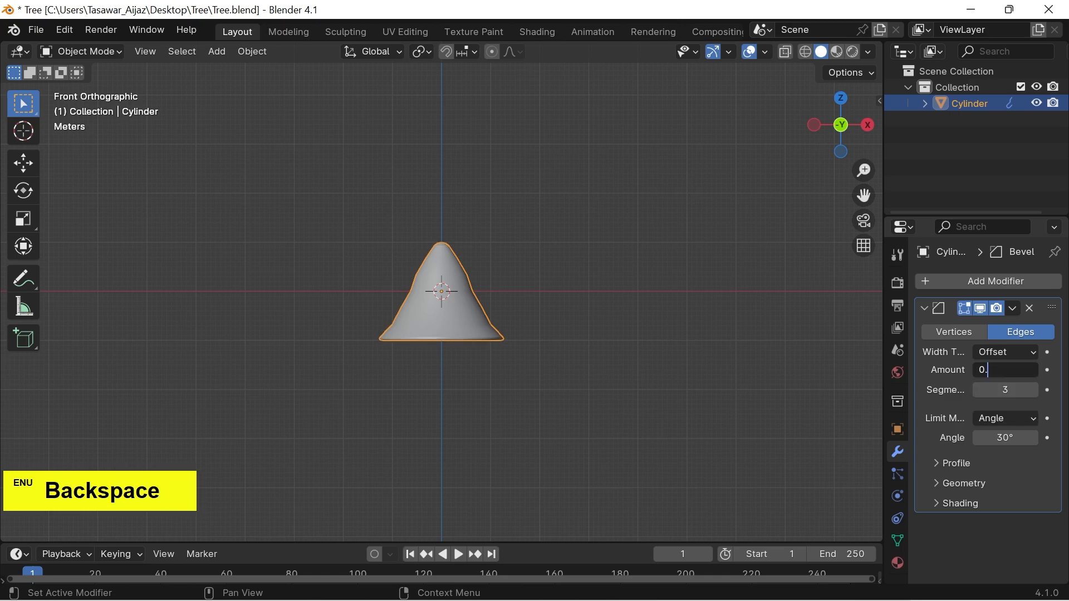
type("04")
key("Return")
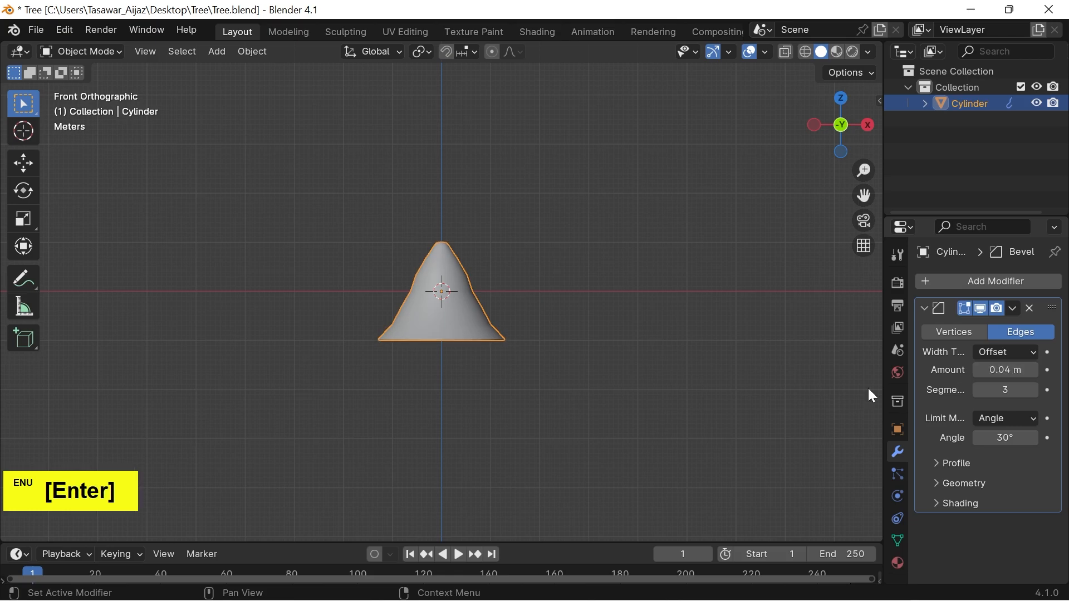
Step: Move the cone-shaped mesh about 2 m up along the Z axis
left_click(468, 318)
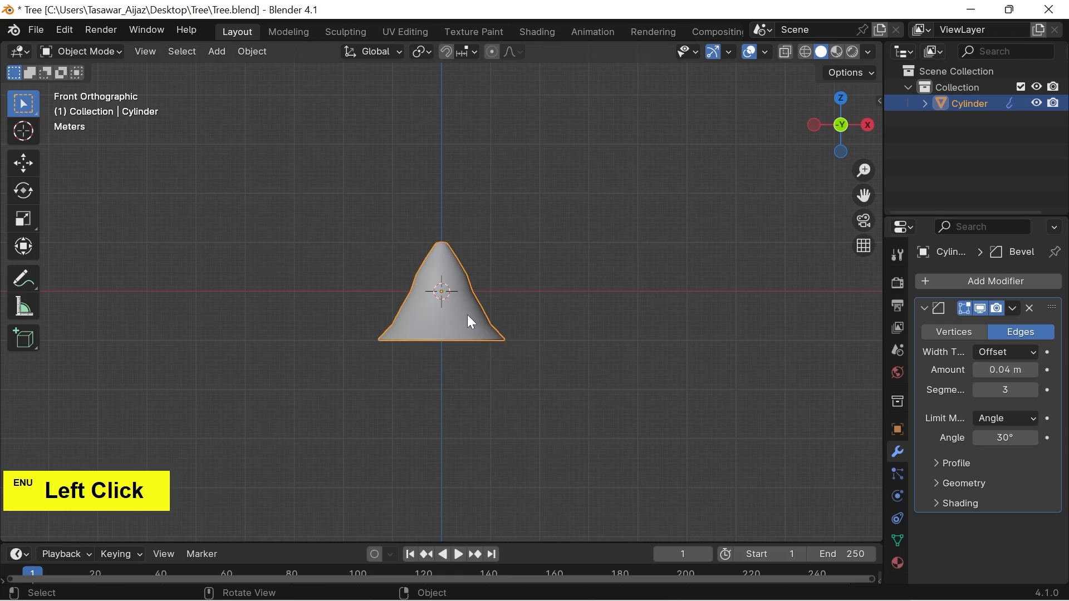
key("g")
key("z")
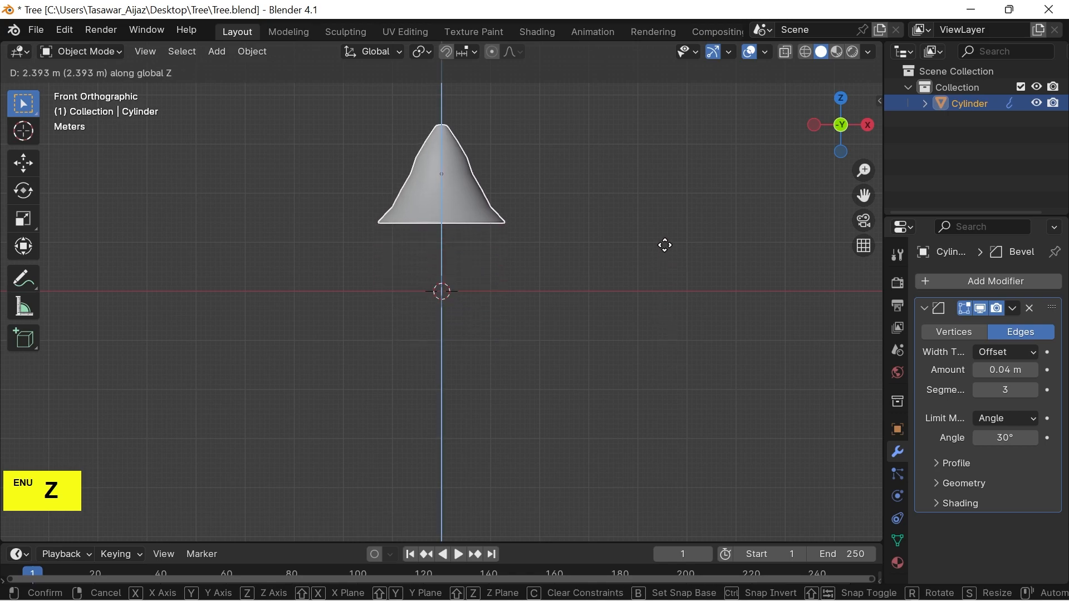
left_click(667, 271)
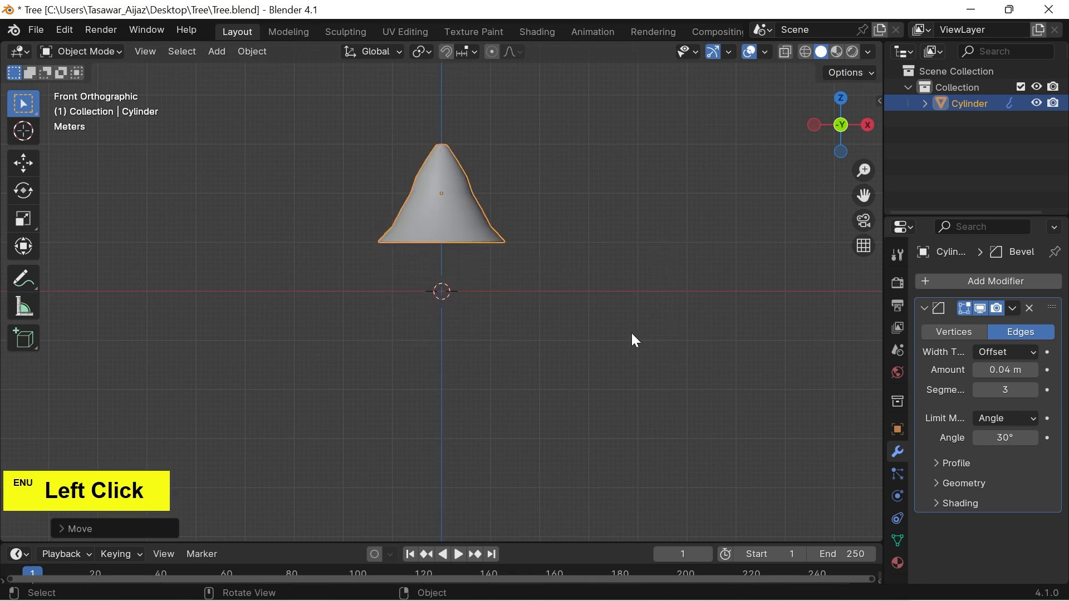
left_click_drag(637, 305, 636, 376, "alt+shift")
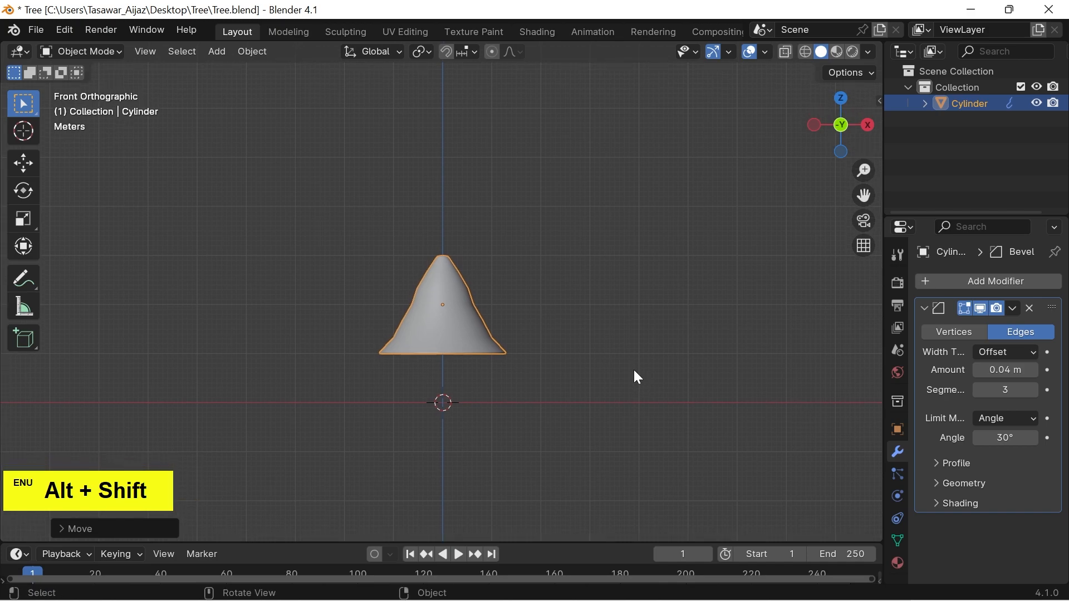
Step: Duplicate the cone-shaped tier upward along the Z axis, scale the copy down slightly and lower it to overlap the original
key("shift+d")
key("z")
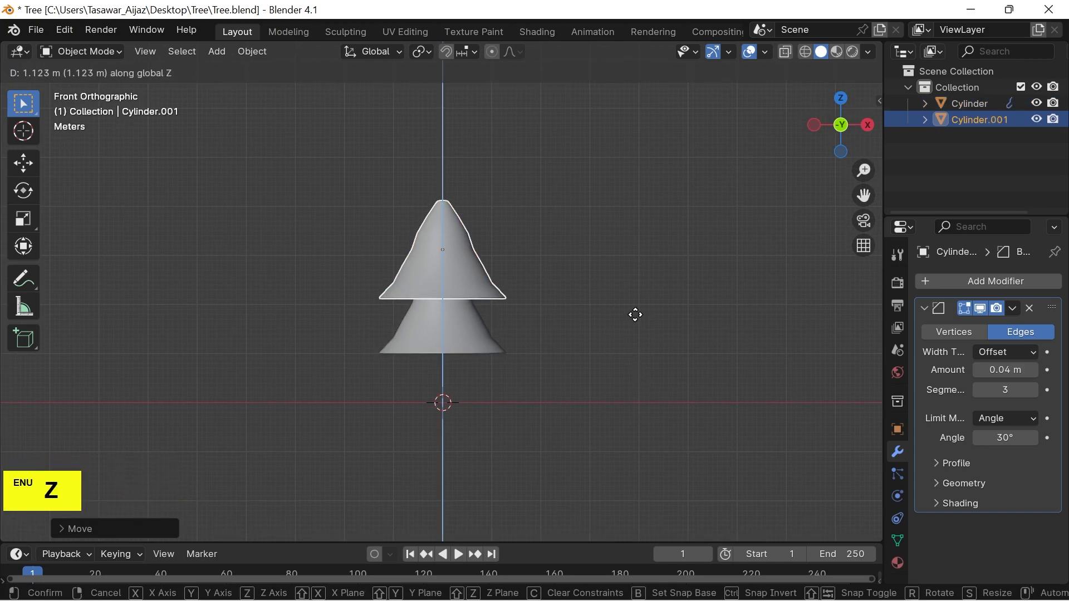
left_click(631, 327)
key("s")
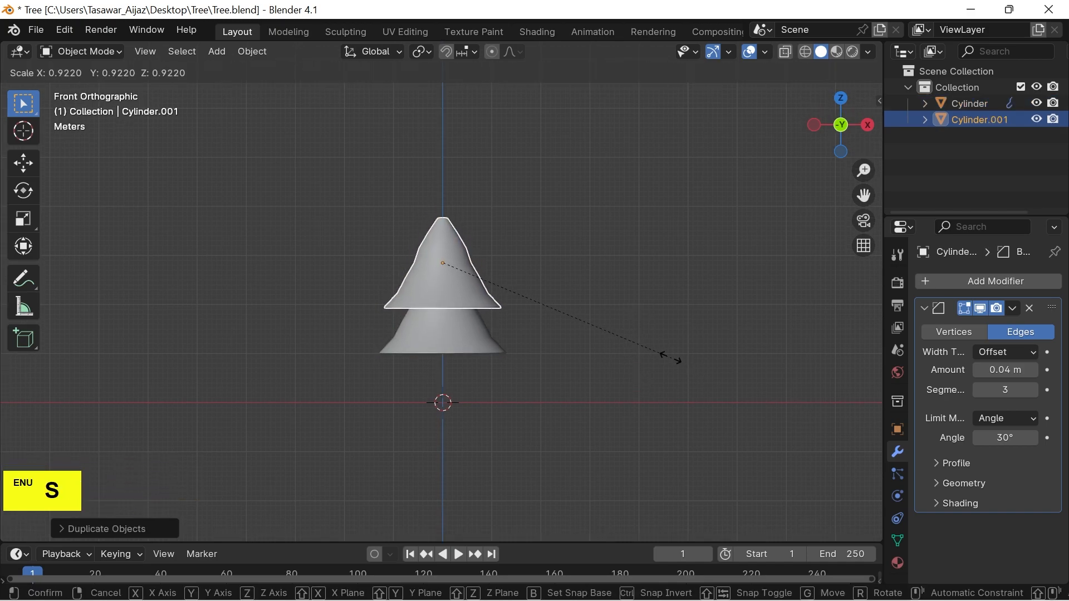
left_click(644, 352)
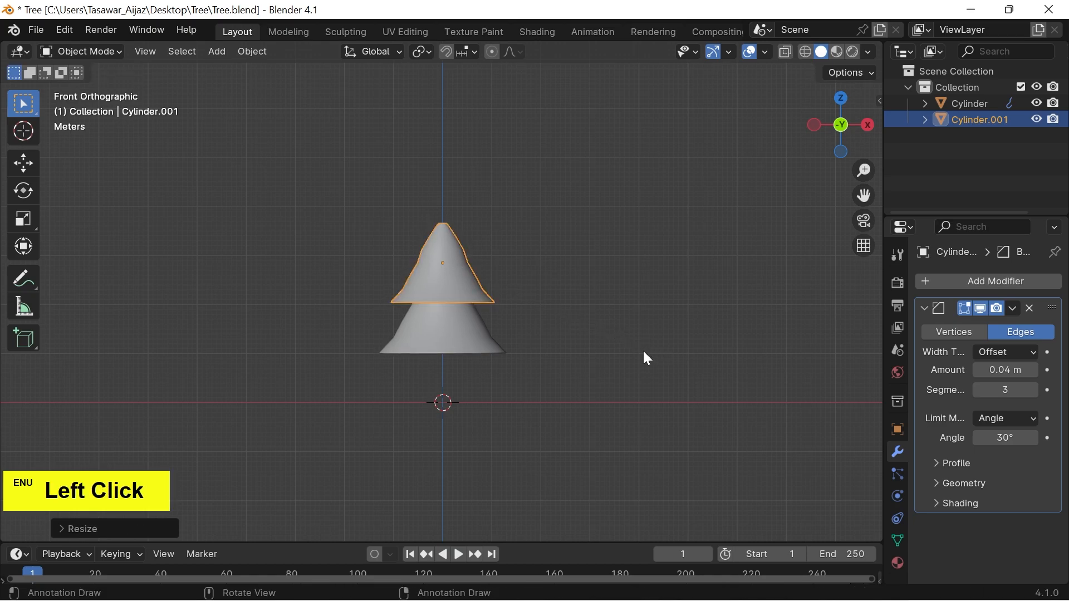
left_click_drag(444, 201, 440, 210)
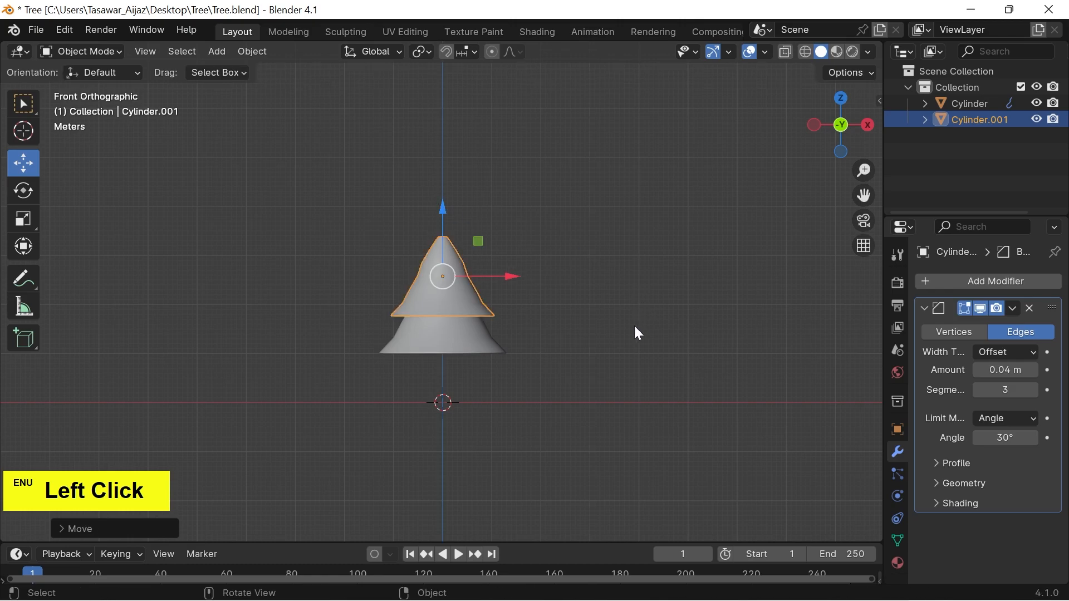
Step: Duplicate the second tier upward along the Z axis, scale the copy down and adjust its height to form the top tier
key("shift+d")
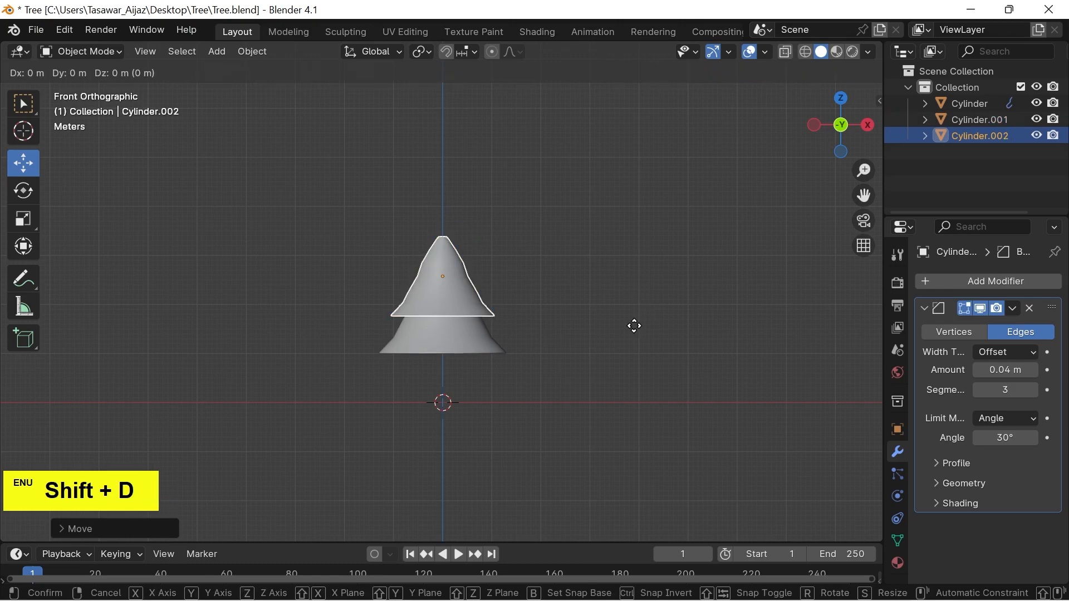
key("z")
left_click(631, 291)
key("s")
left_click(497, 273)
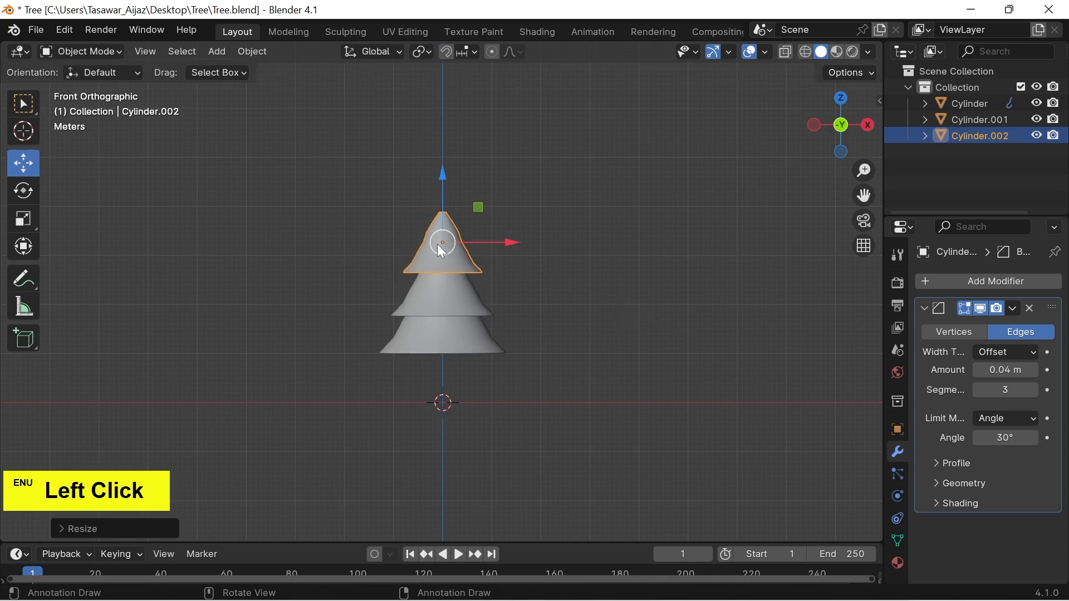
left_click_drag(450, 164, 448, 173)
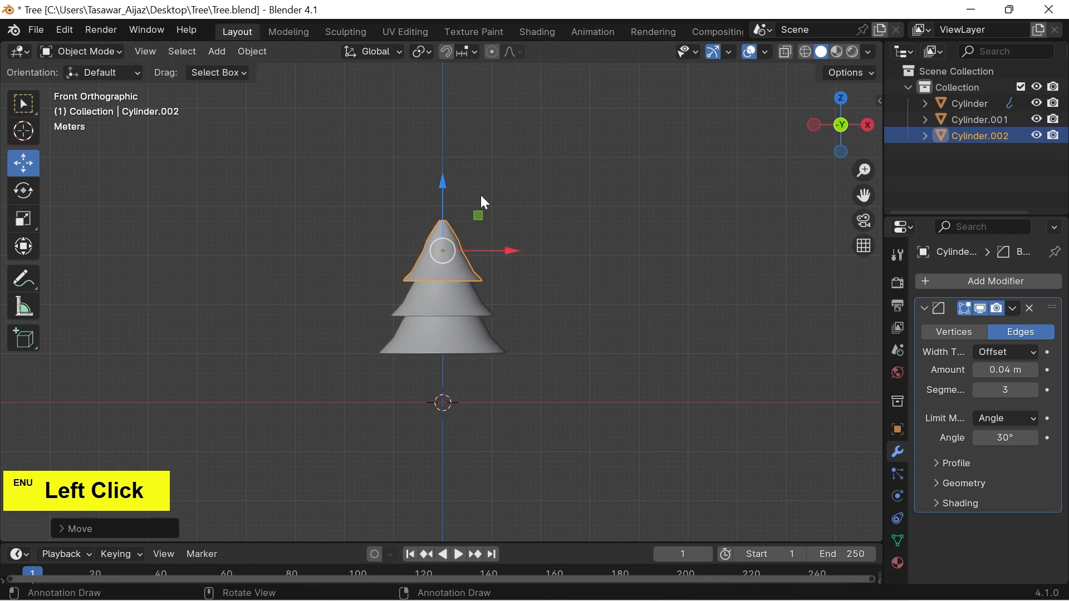
key("s")
left_click(602, 288)
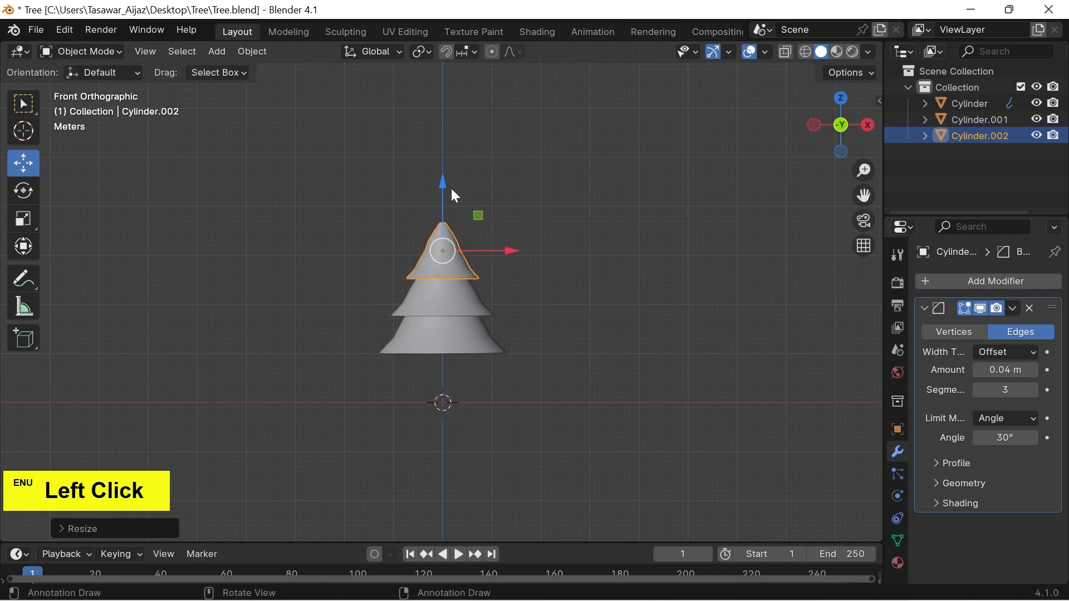
left_click_drag(442, 185, 442, 187)
Step: Edit the top tier's vertices with X-ray and proportional editing enabled, moving its left rim about 0.14 m outward along X
key("Tab")
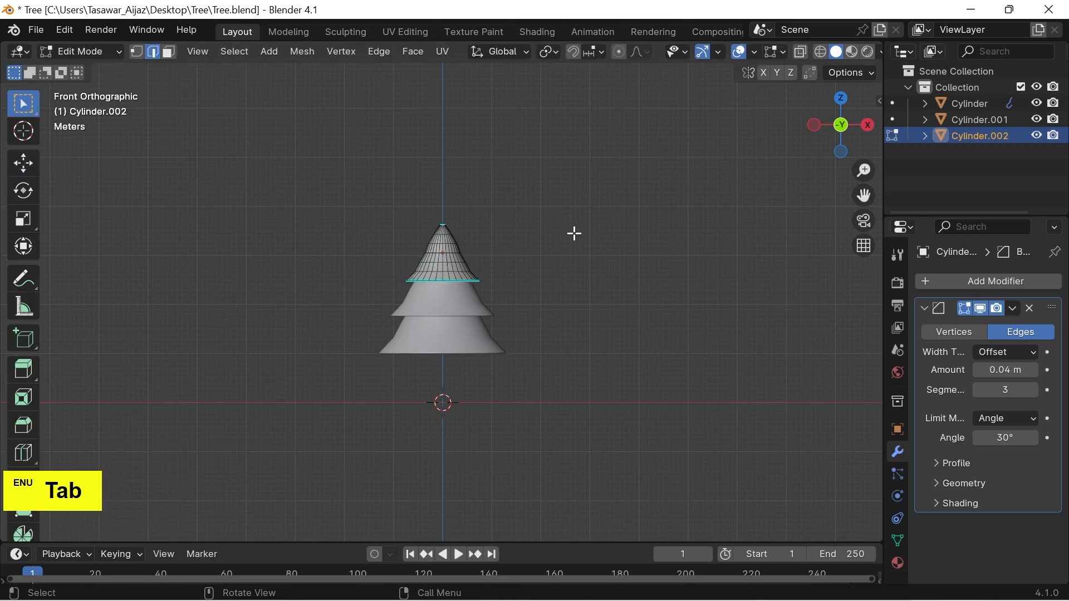
key("1")
scroll(575, 313, "up", 3)
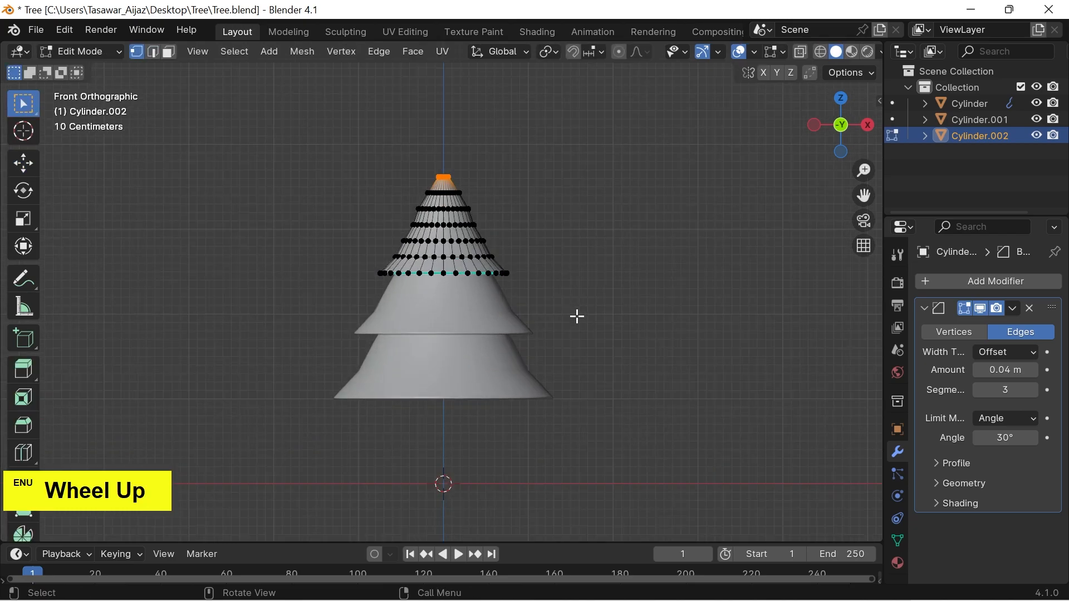
key("alt+z")
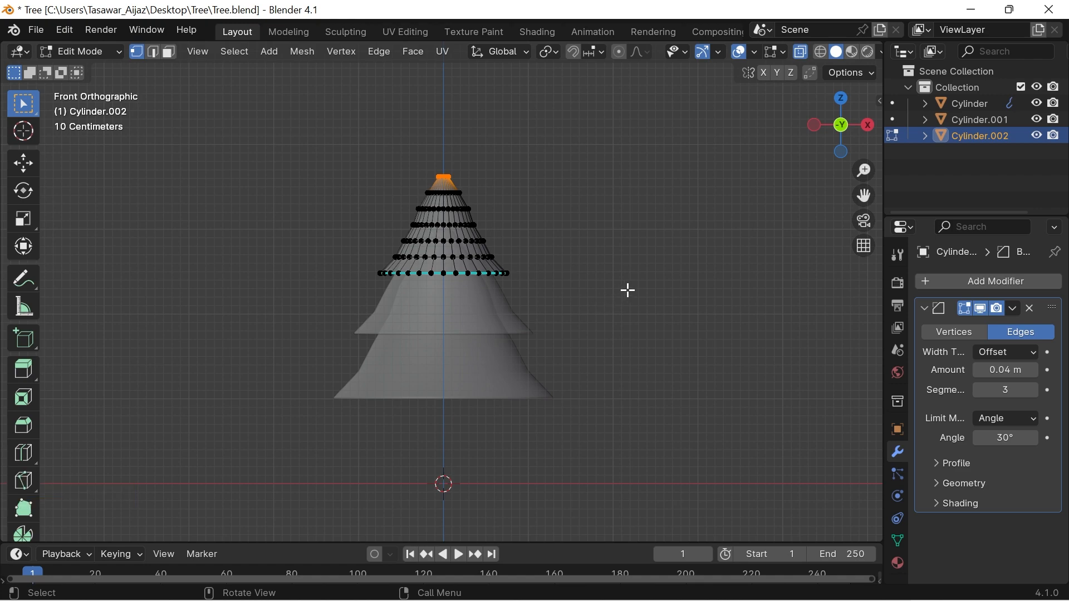
key("o")
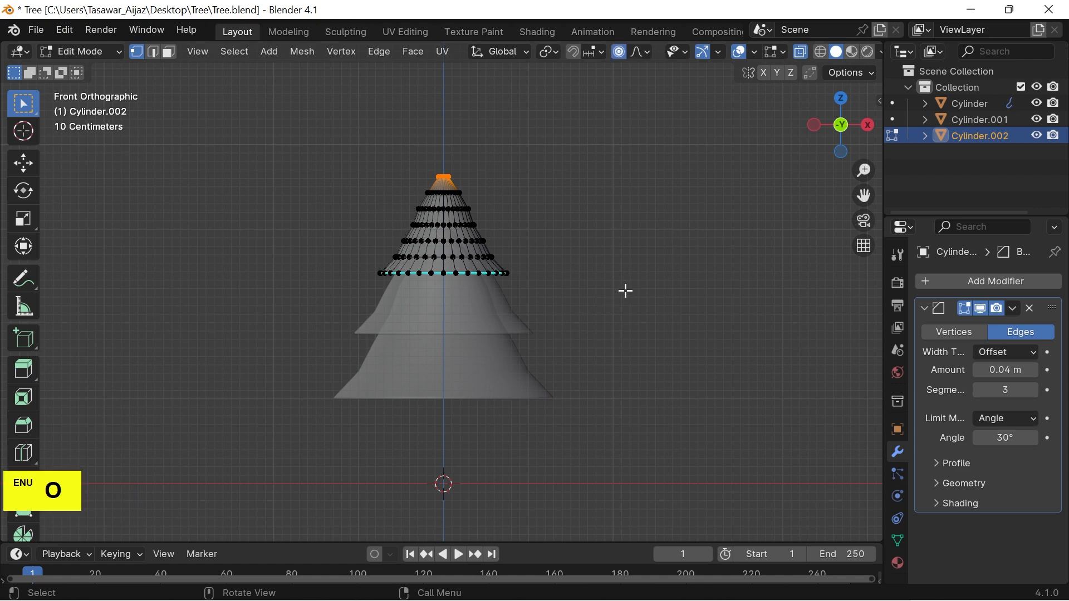
left_click_drag(342, 257, 398, 293)
key("g")
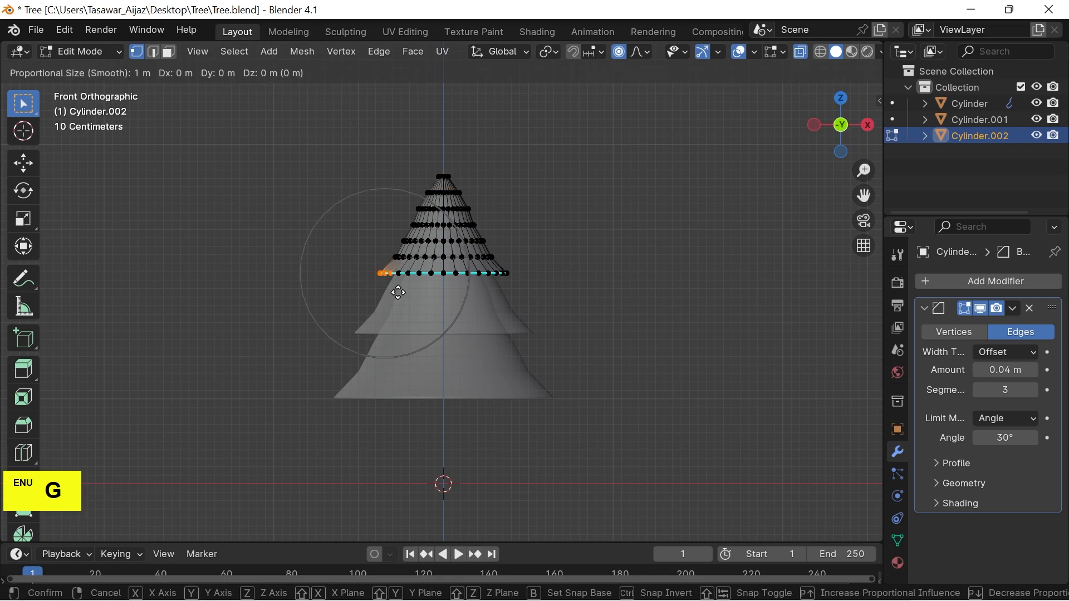
scroll(397, 293, "up", 10)
key("x")
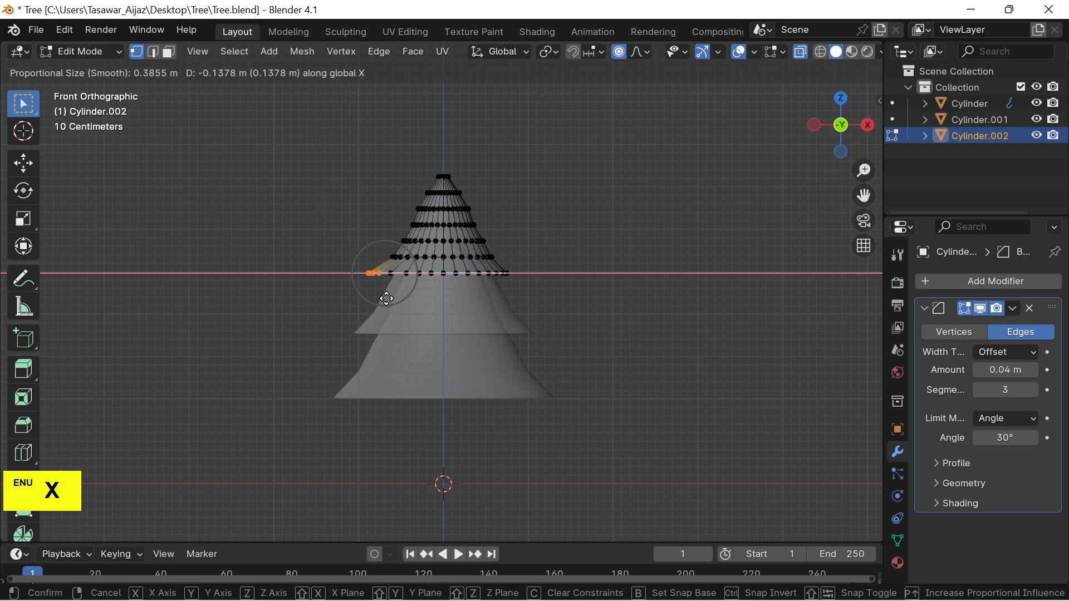
left_click(386, 299)
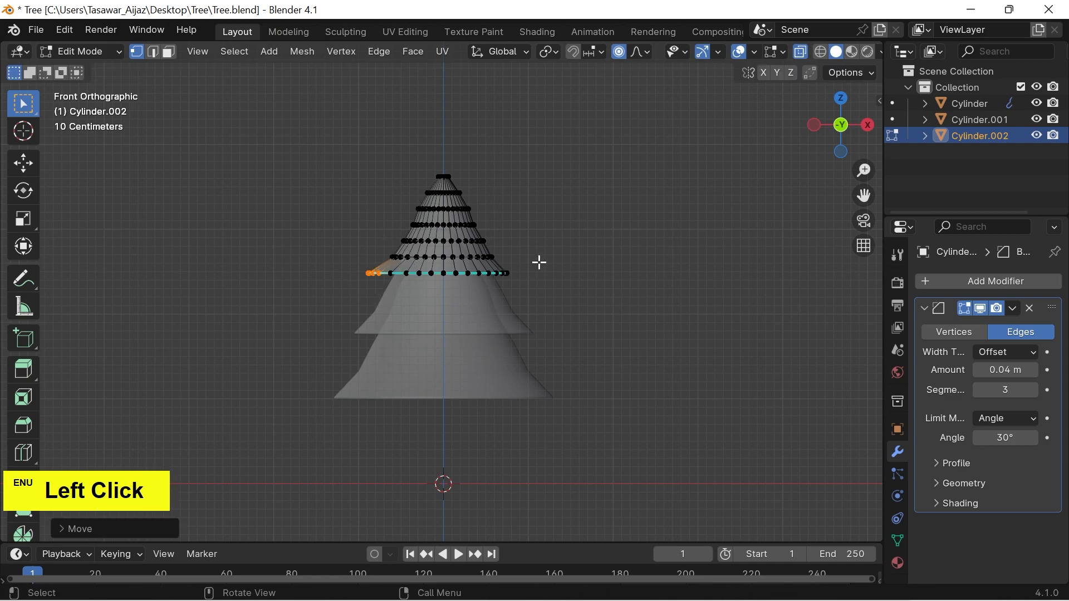
Step: Move the top tier's right rim vertices slightly outward and its front rim vertices slightly down
left_click_drag(539, 263, 477, 292)
key("g")
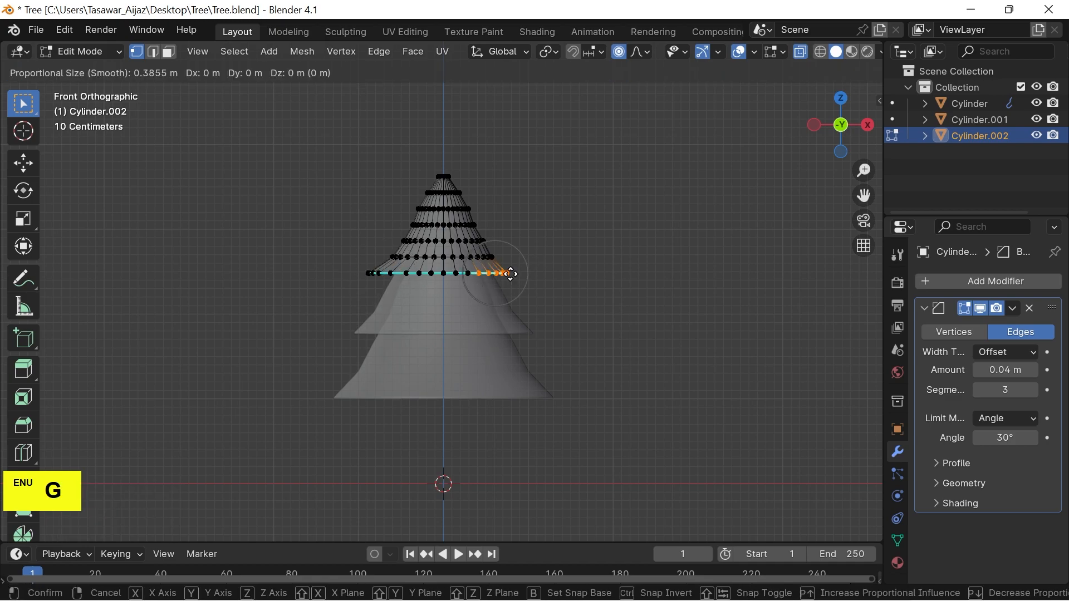
left_click(516, 276)
left_click_drag(414, 264, 448, 293)
key("g")
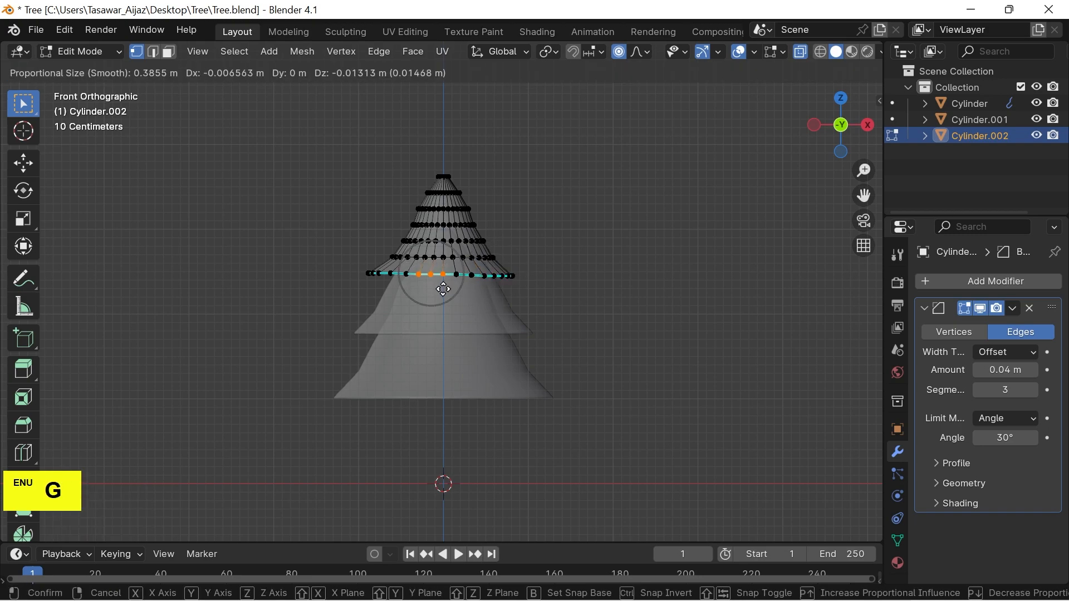
left_click(444, 290)
Step: Nudge the vertices on the left half of the top tier's mid-section slightly outward and return to Object Mode
left_click_drag(439, 246, 438, 246)
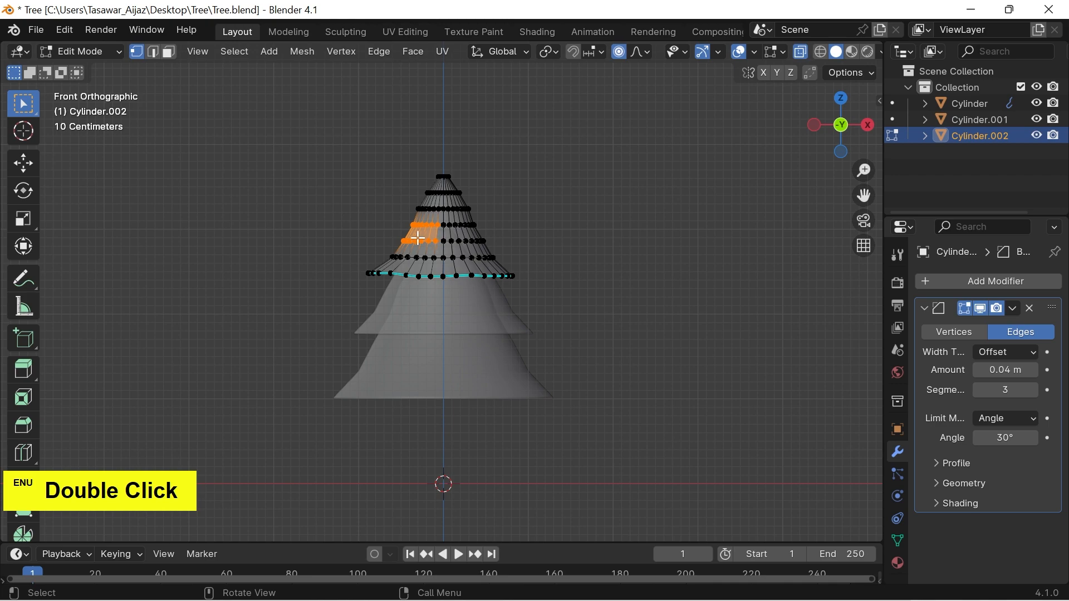
key("g")
double_click(568, 217)
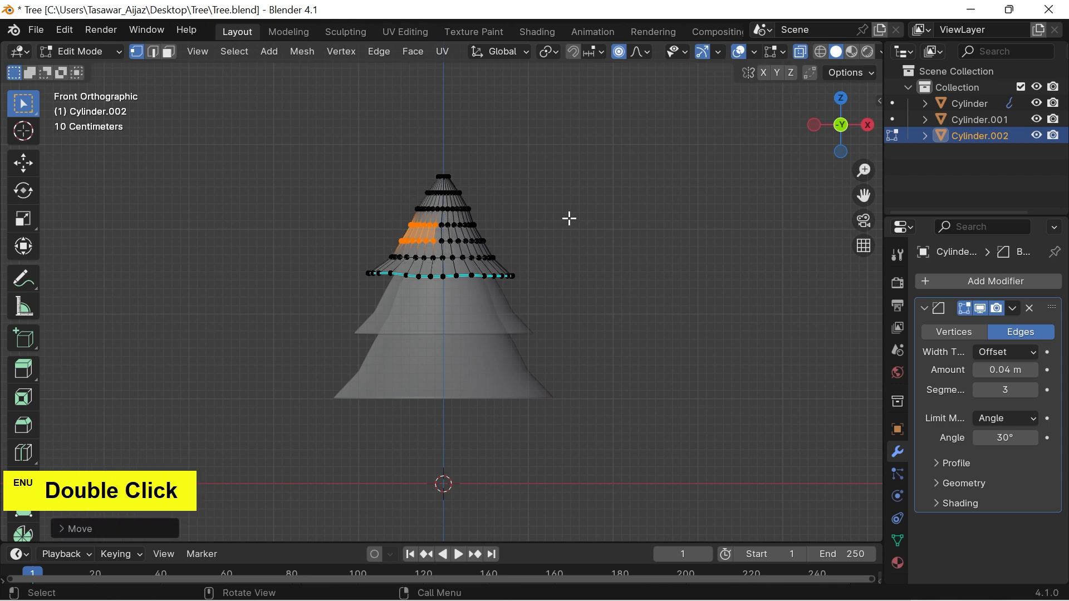
key("Tab")
Step: Edit the middle tier and move its right rim vertices about 0.06 m outward with proportional editing
left_click(517, 318)
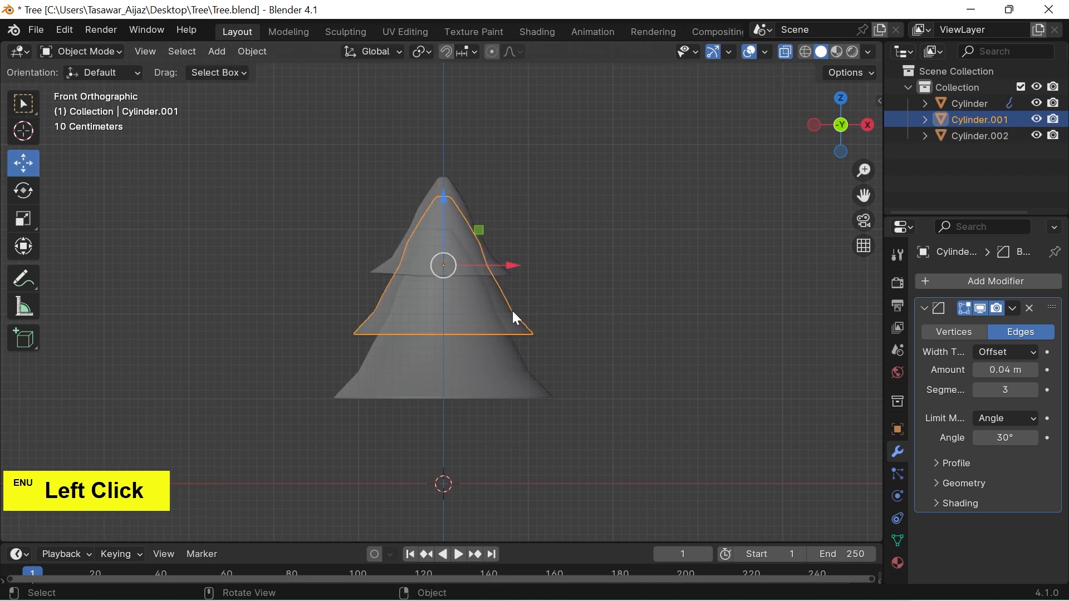
key("Tab")
left_click_drag(580, 310, 492, 349)
key("g")
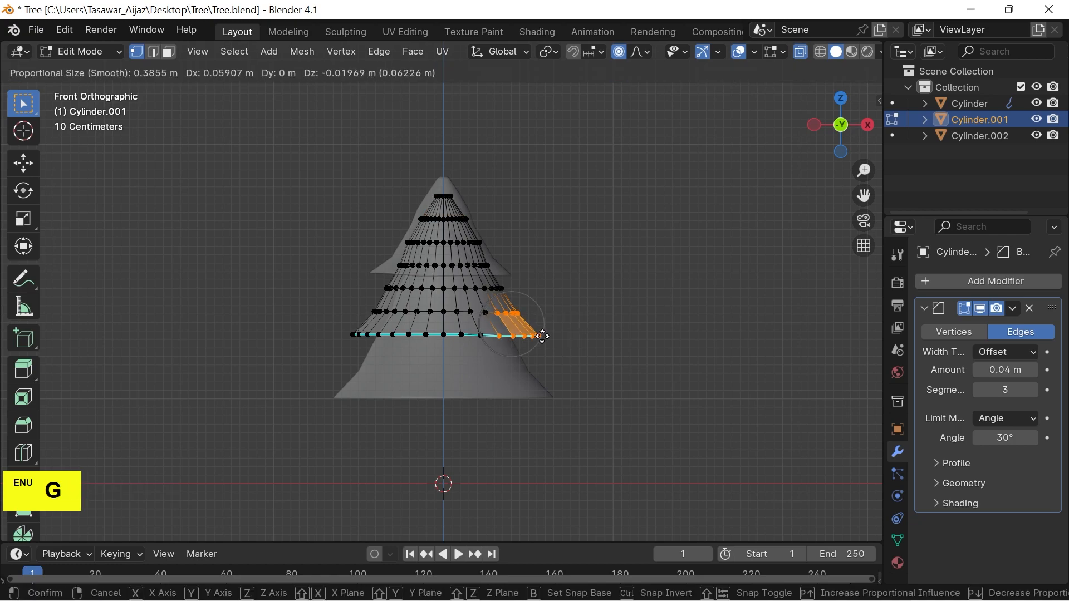
left_click(542, 334)
Step: Move the two lowest vertex rows on the middle tier's left side slightly outward and down
left_click_drag(328, 317, 380, 363)
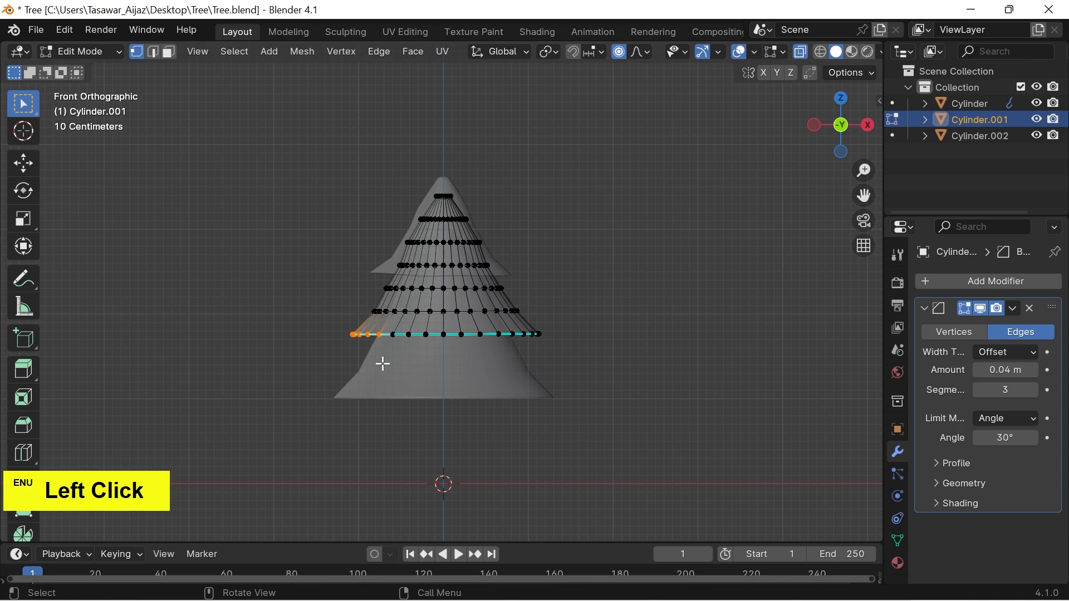
left_click_drag(316, 310, 396, 356)
key("h")
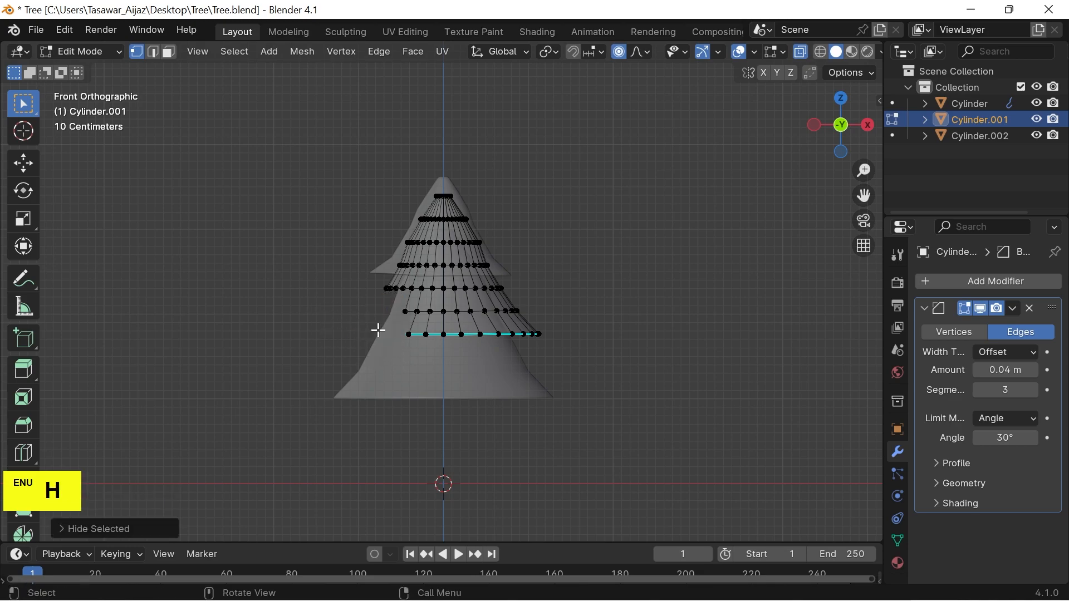
key("ctrl+z")
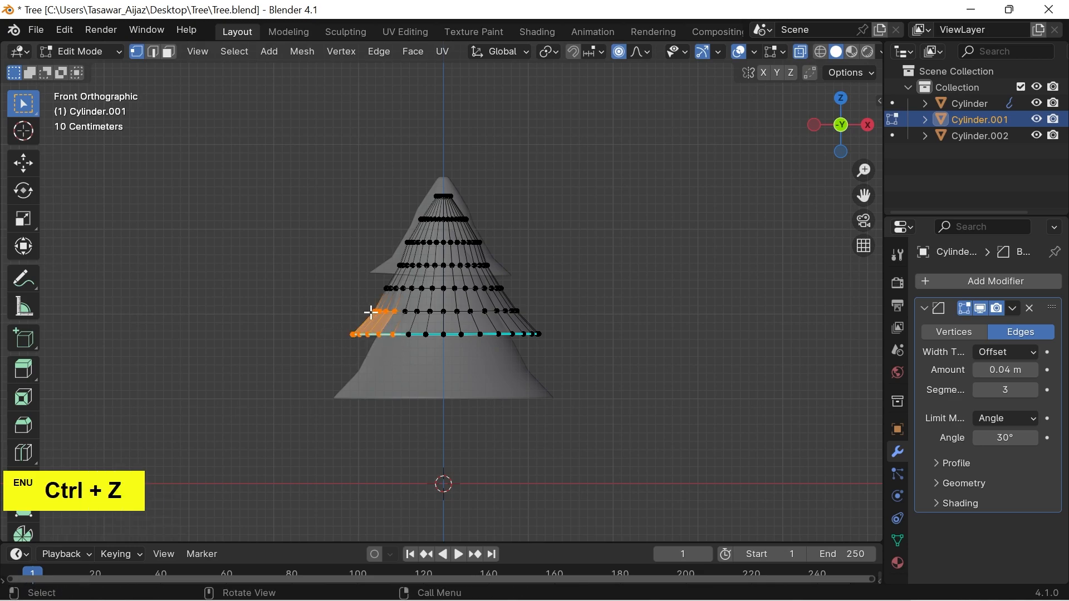
key("g")
left_click(398, 316)
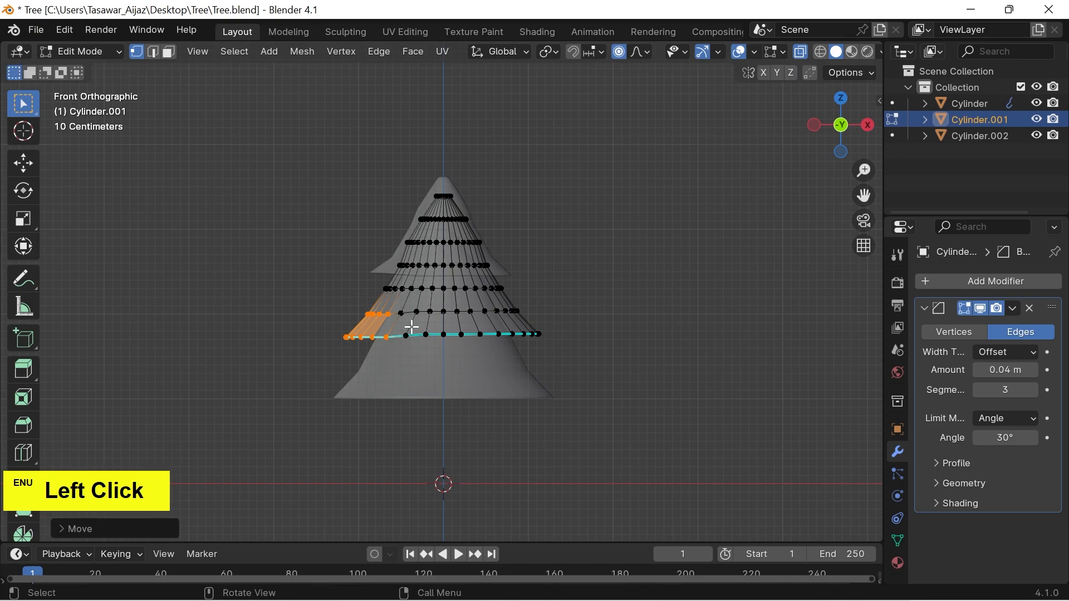
Step: Nudge the front rim vertices of the middle tier slightly down and return to Object Mode
left_click(460, 377)
key("g")
left_click(460, 379)
double_click(540, 395)
key("Tab")
Step: Edit the bottom tier, moving its left rim vertices outward and down and its front rim vertices slightly down
left_click(461, 392)
key("Tab")
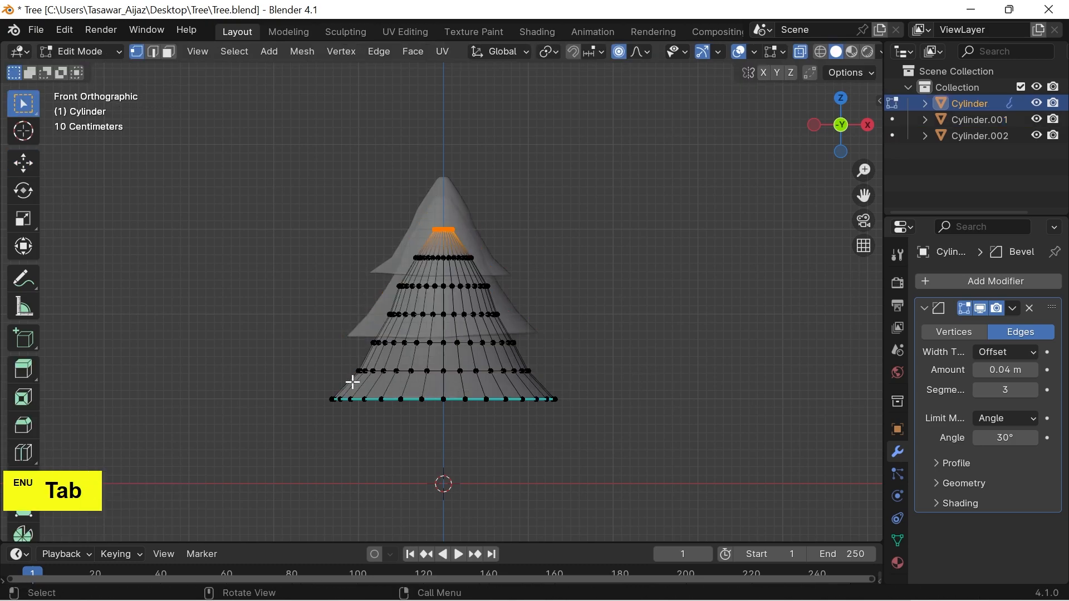
left_click_drag(316, 372, 417, 441)
key("g")
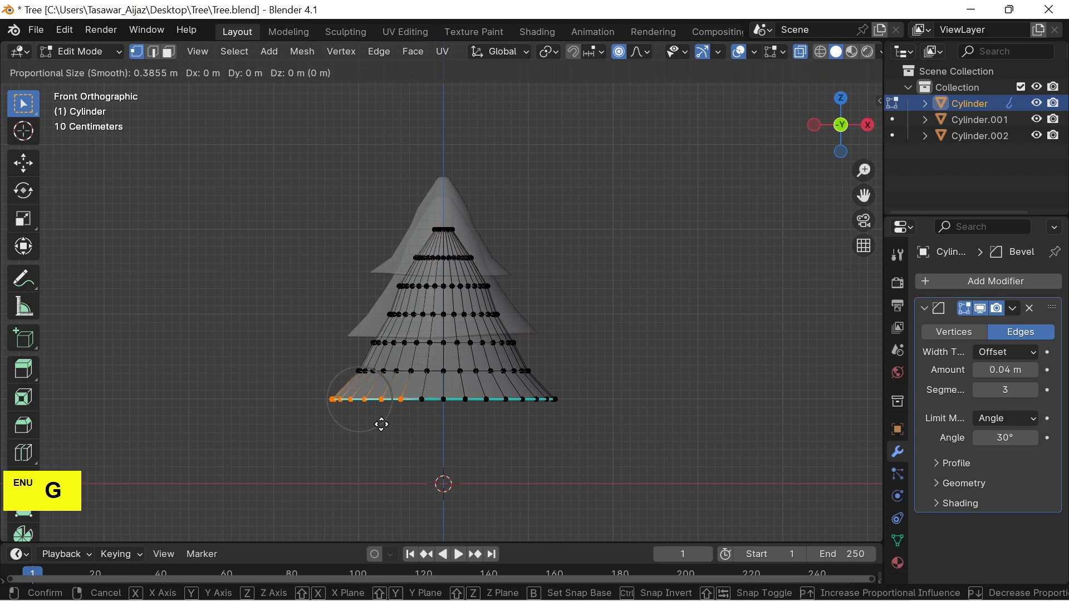
double_click(370, 427)
left_click_drag(414, 382, 521, 417)
key("g")
left_click(492, 424)
Step: Move the bottom tier's right rim vertices about 0.08 m outward and 0.04 m down with a proportional size of about 0.51 m
left_click_drag(606, 375, 549, 396)
left_click_drag(574, 348, 507, 432)
key("g")
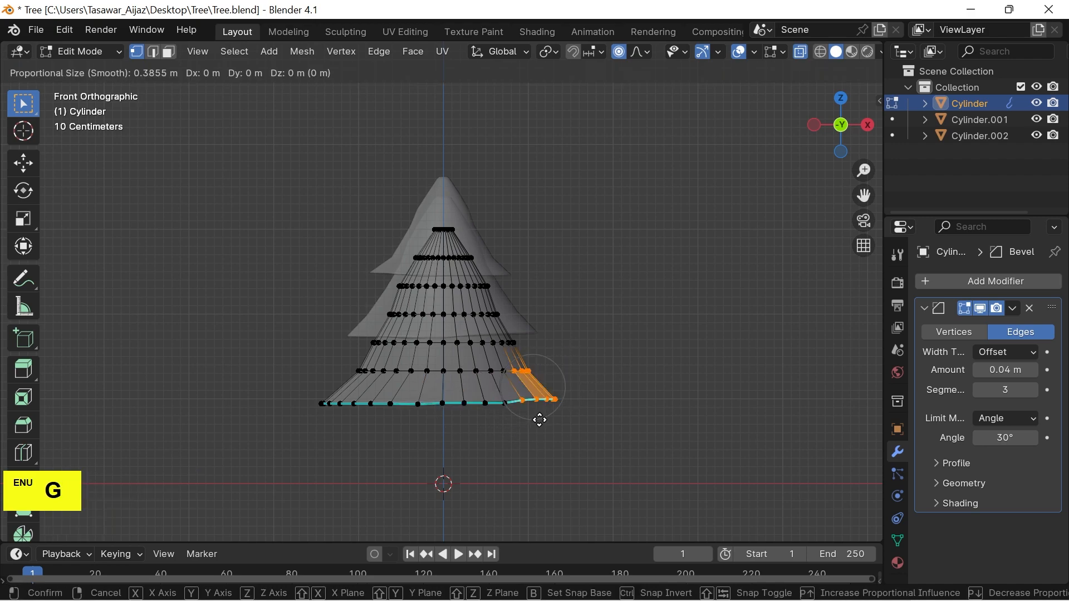
scroll(544, 423, "up", 1)
scroll(545, 423, "down", 3)
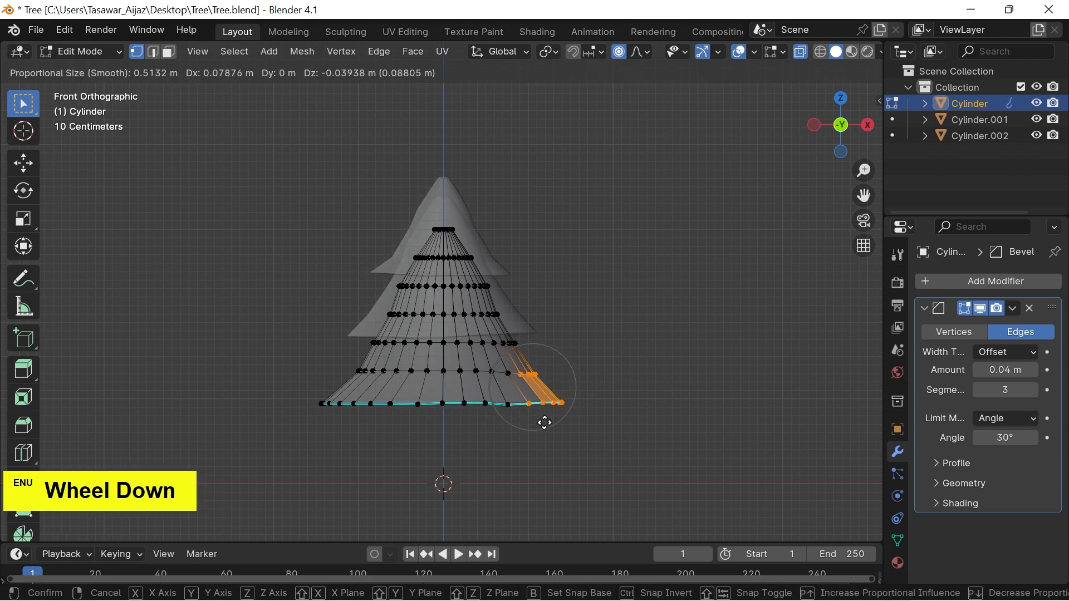
left_click(544, 423)
double_click(533, 420)
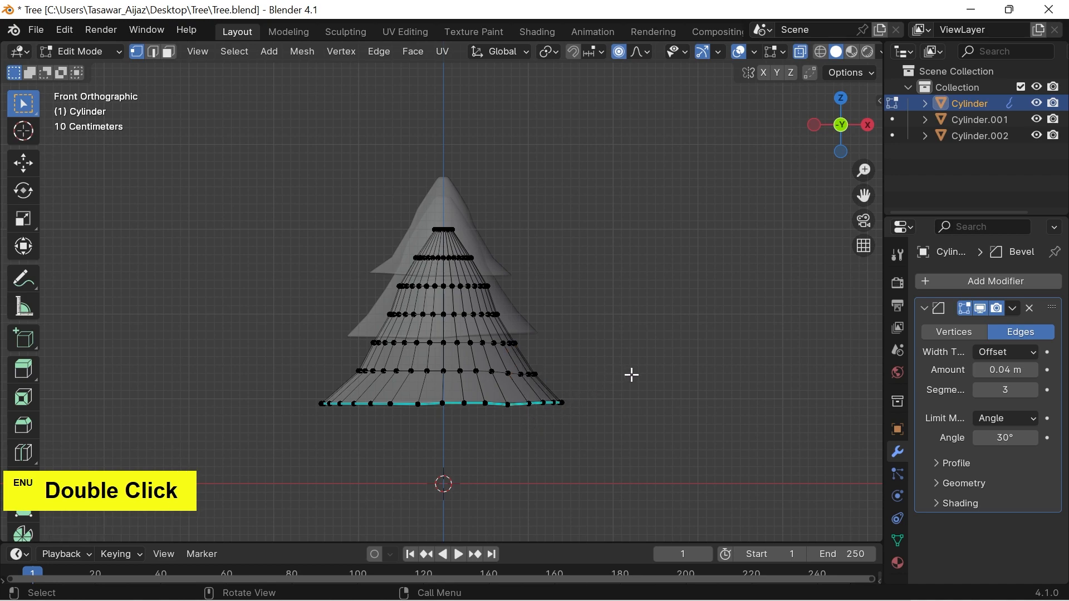
Step: Return to Object Mode, turn off X-ray, deselect everything and check the three foliage tiers in perspective and front views
key("Tab")
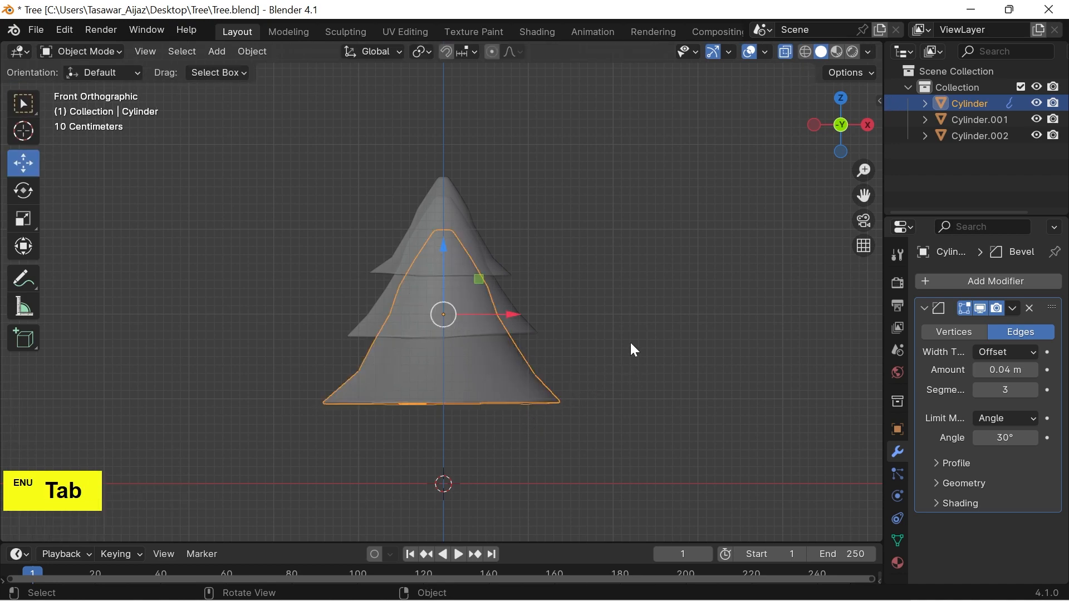
key("alt+z")
left_click(630, 349)
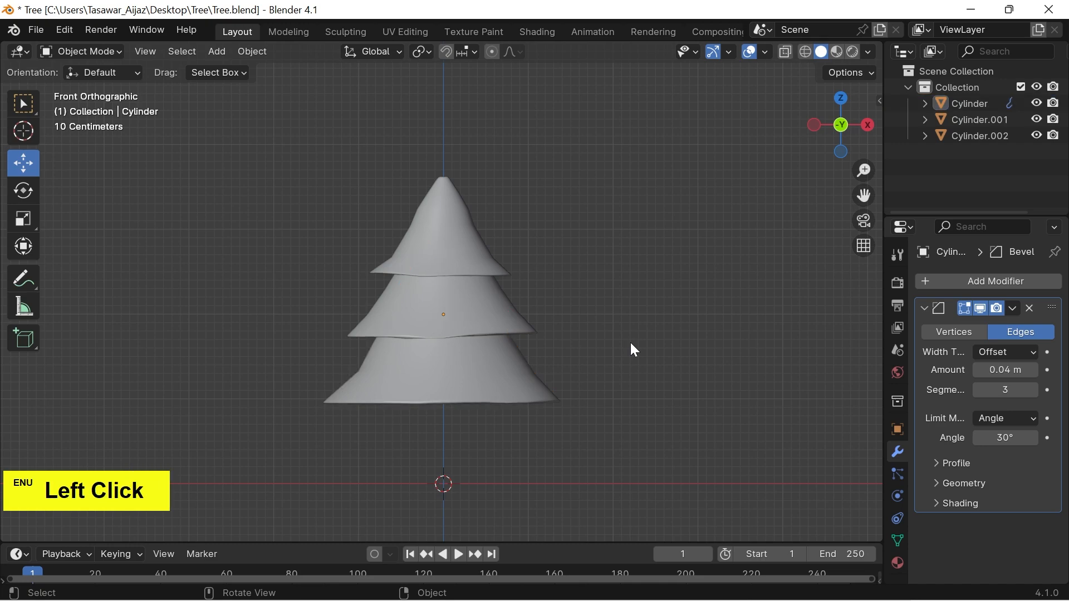
scroll(630, 349, "down", 2)
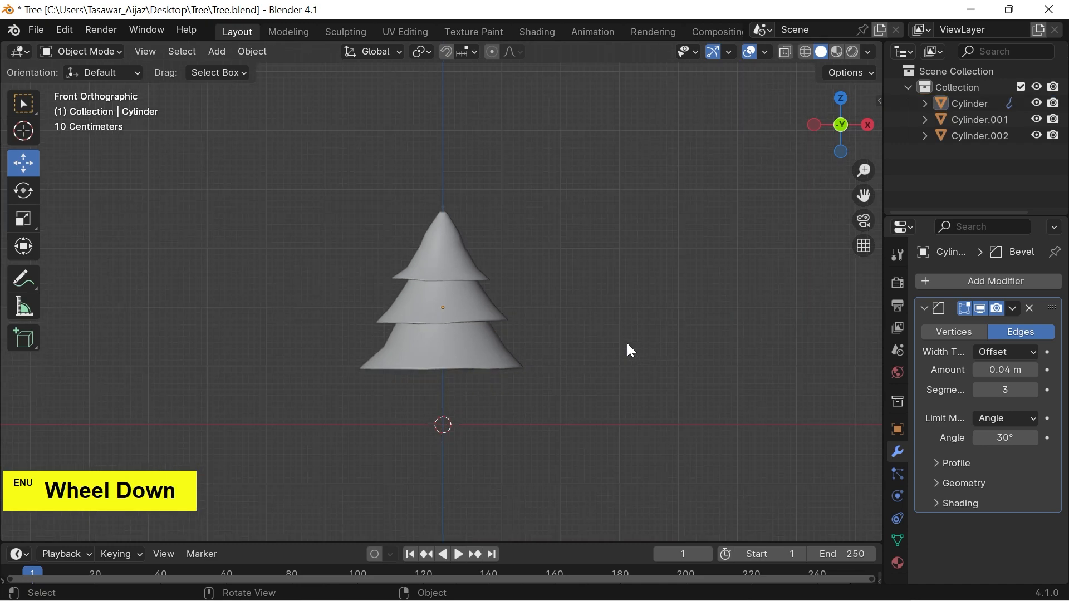
left_click_drag(639, 340, 620, 353, "alt")
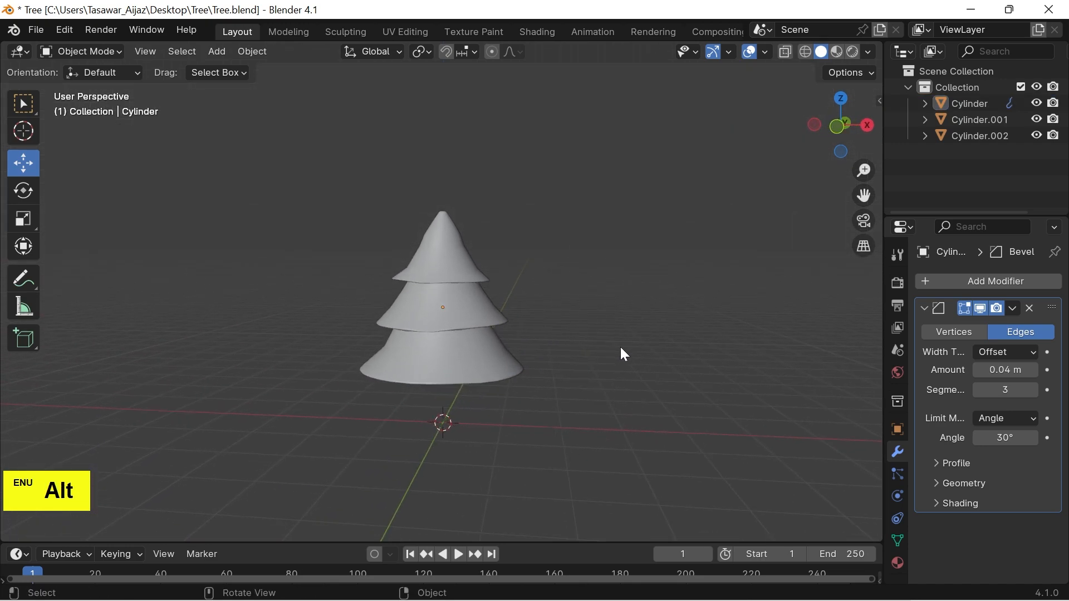
key("KP_1")
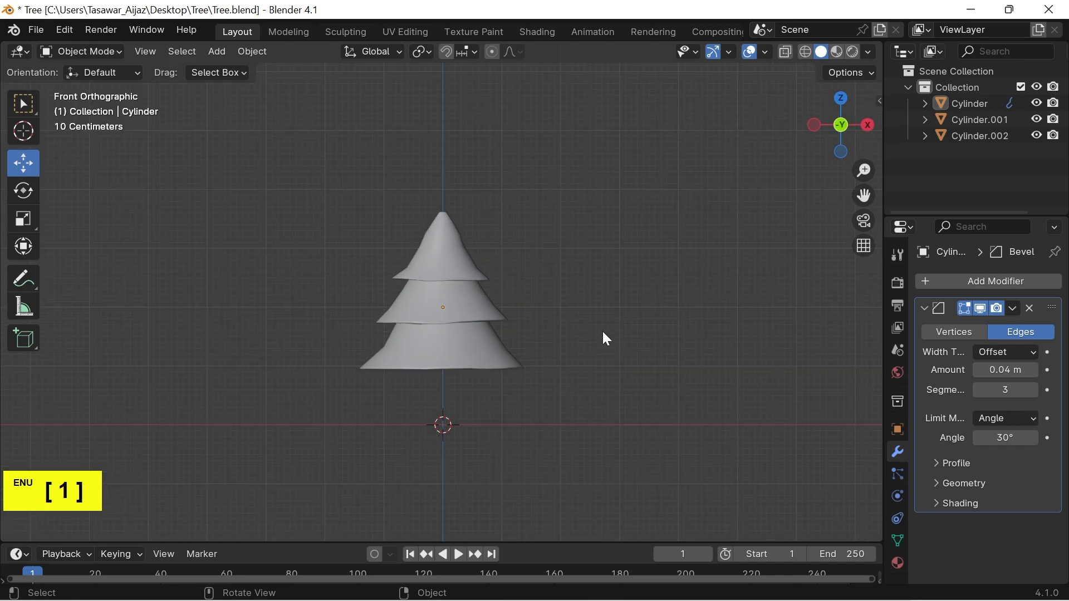
Step: Add a cylinder for the trunk and scale its mesh horizontally to about 0.27, keeping its height locked
left_click(216, 51)
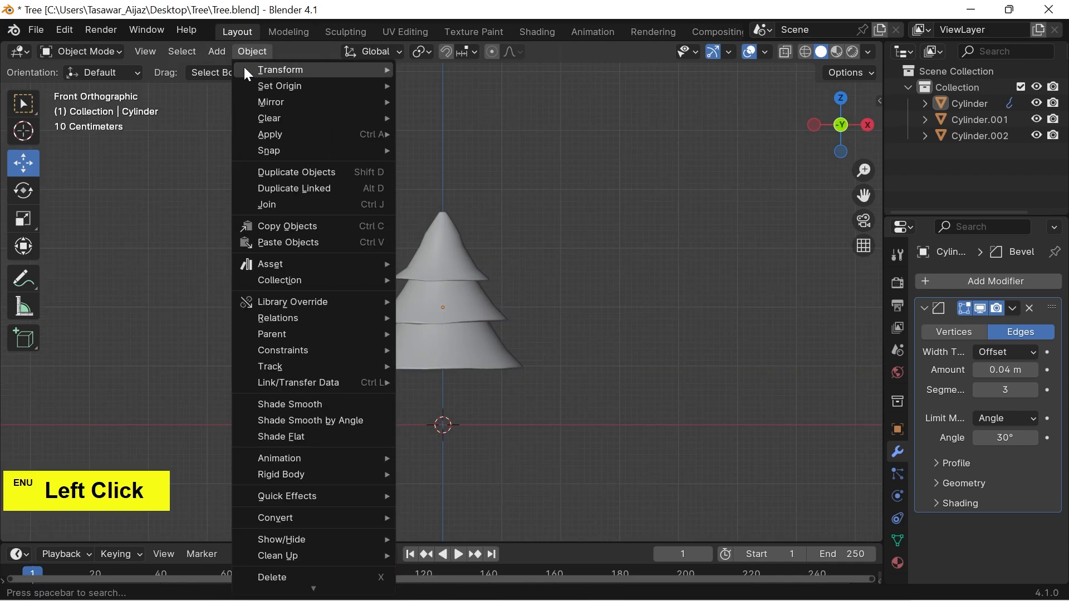
mouse_move(234, 70)
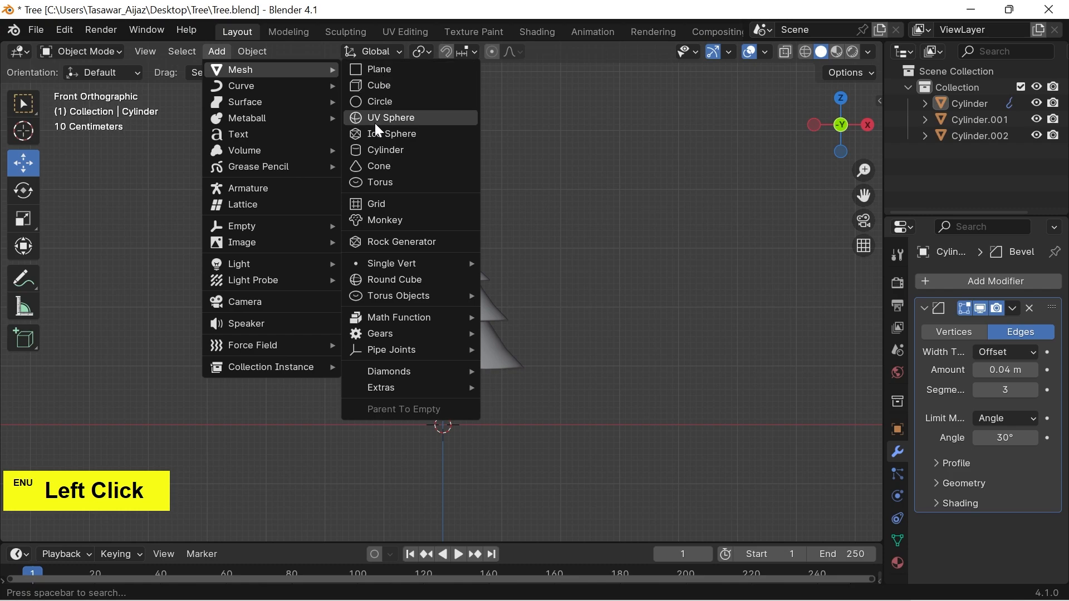
left_click(376, 148)
key("Tab")
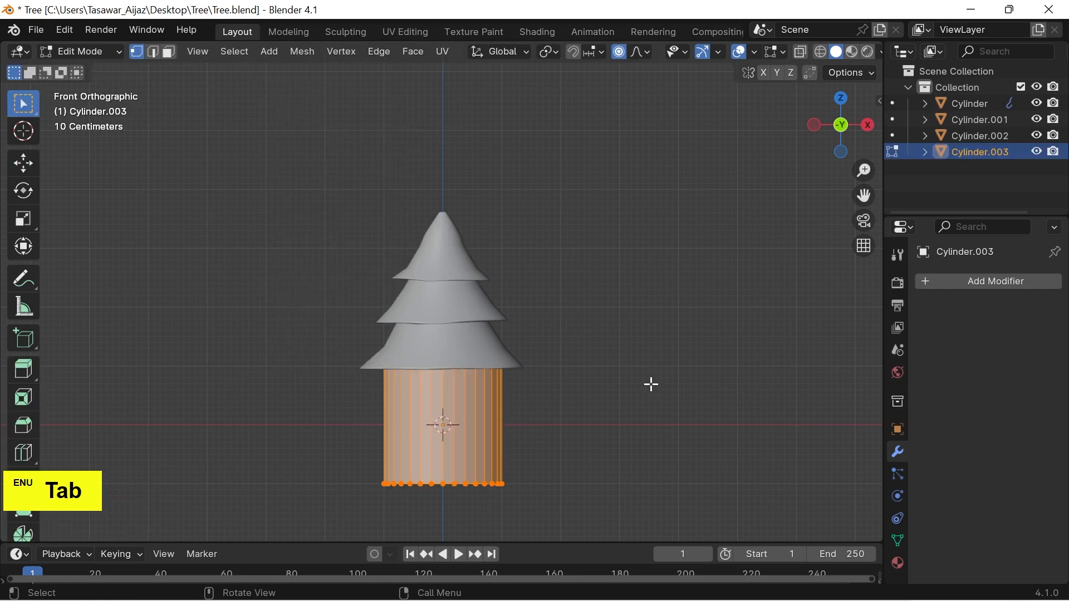
key("s")
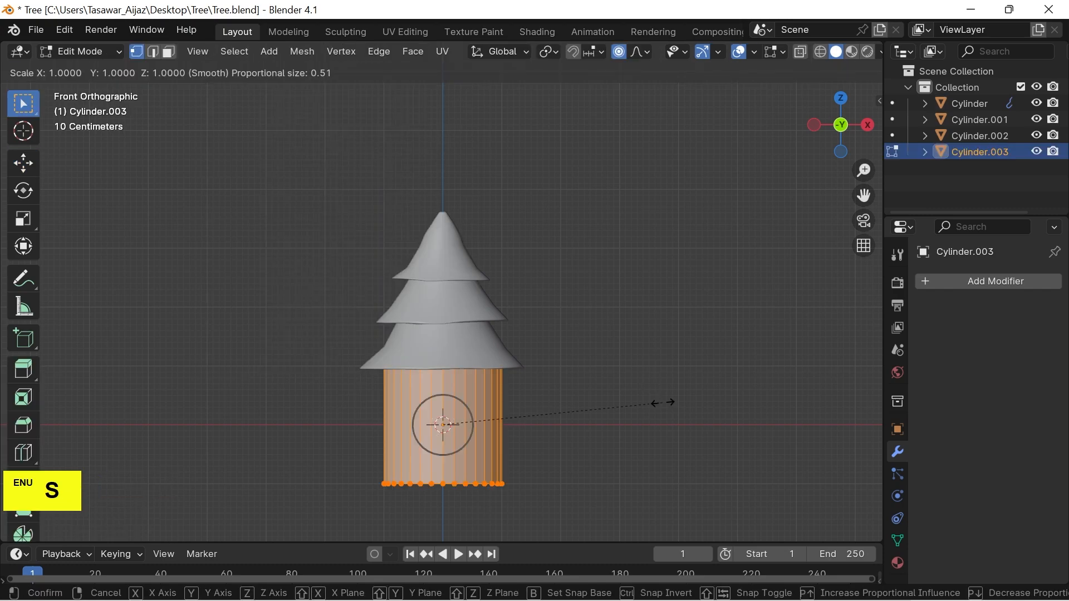
key("shift+z")
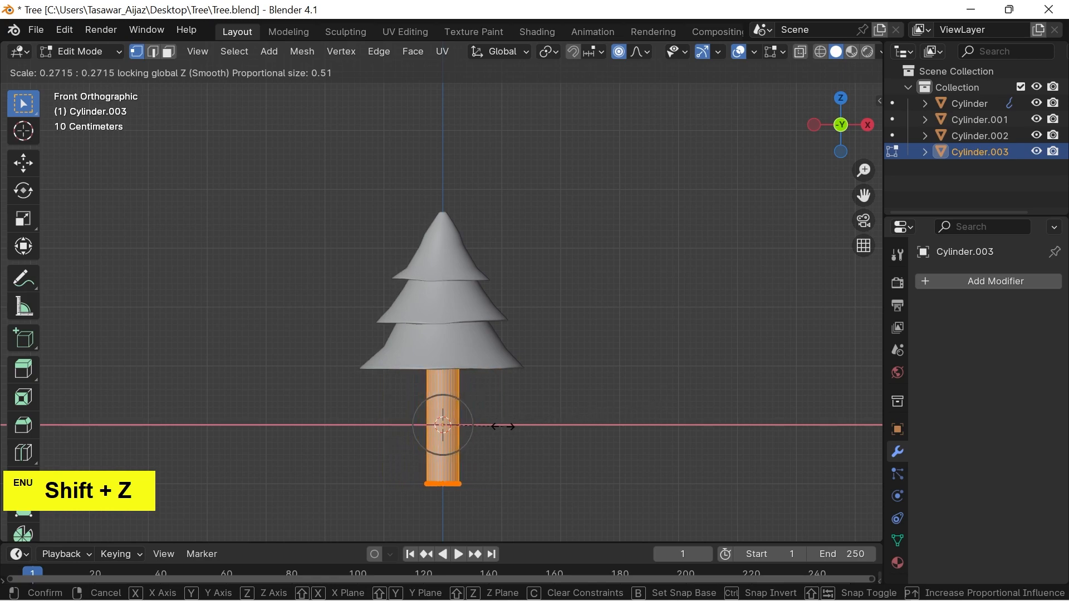
left_click(504, 426)
Step: Shorten the trunk mesh along Z and raise it so it sits beneath the bottom tier with its base near the ground line
key("s")
key("z")
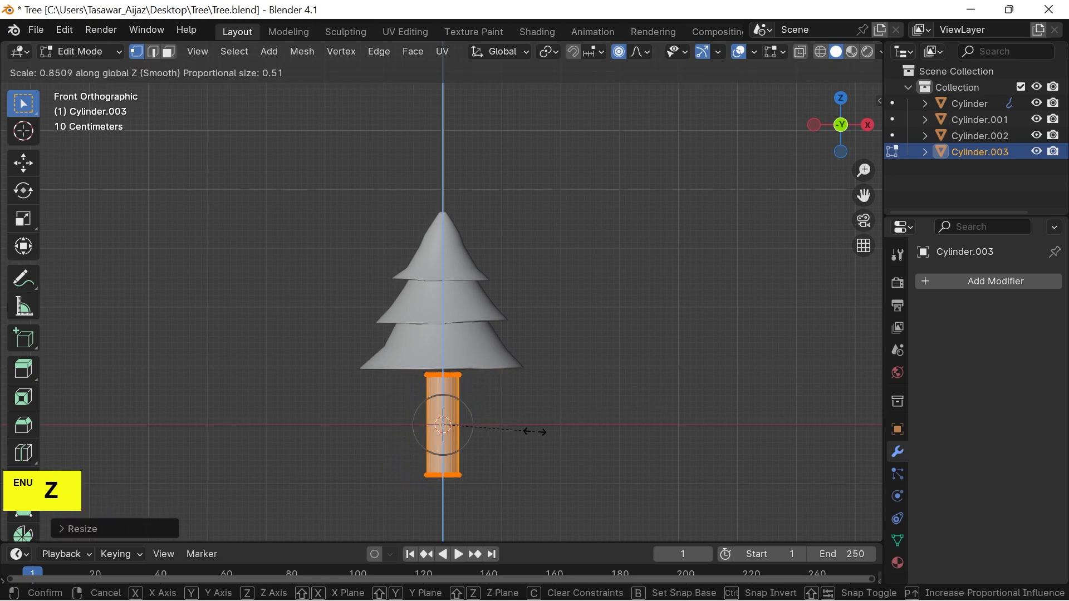
left_click(502, 428)
left_click(25, 164)
left_click_drag(442, 345, 426, 315)
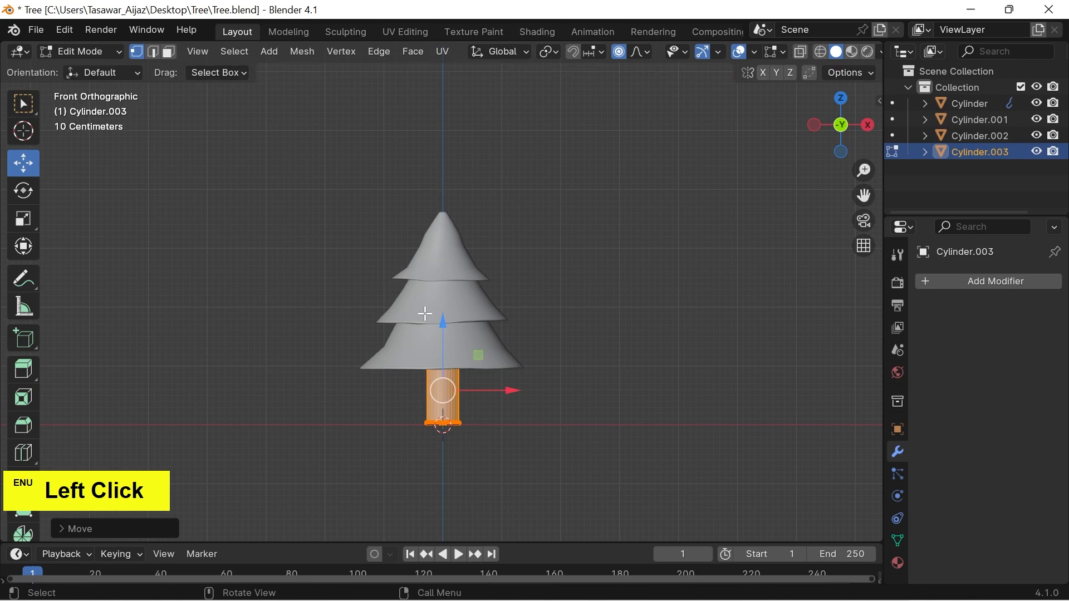
left_click(613, 371)
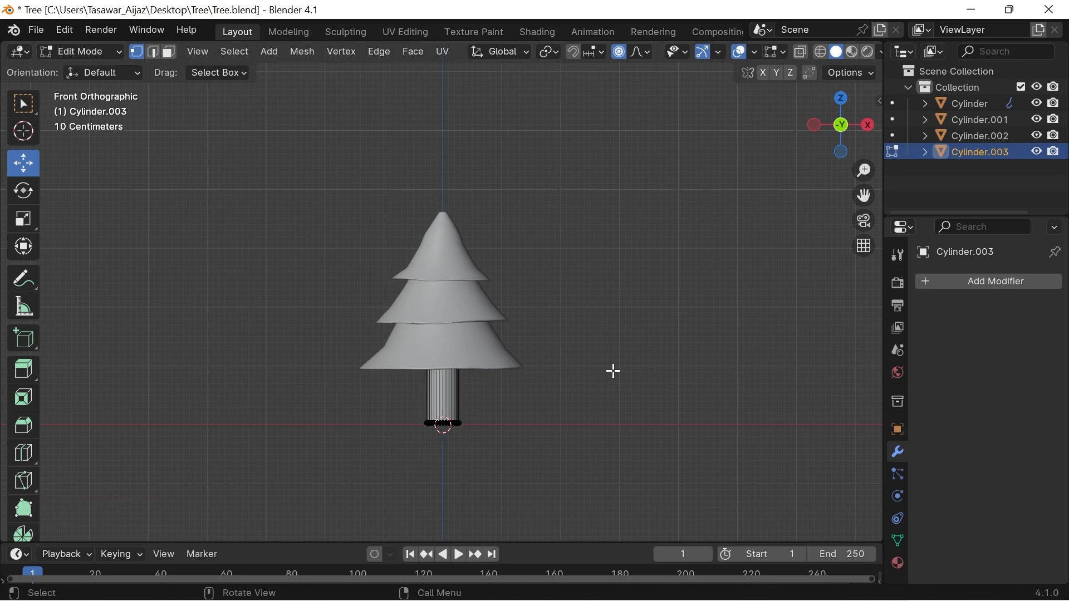
Step: Add evenly spaced horizontal loop cuts around the trunk without sliding them
scroll(545, 440, "up", 2)
middle_click_drag(582, 469, 580, 396, "shift")
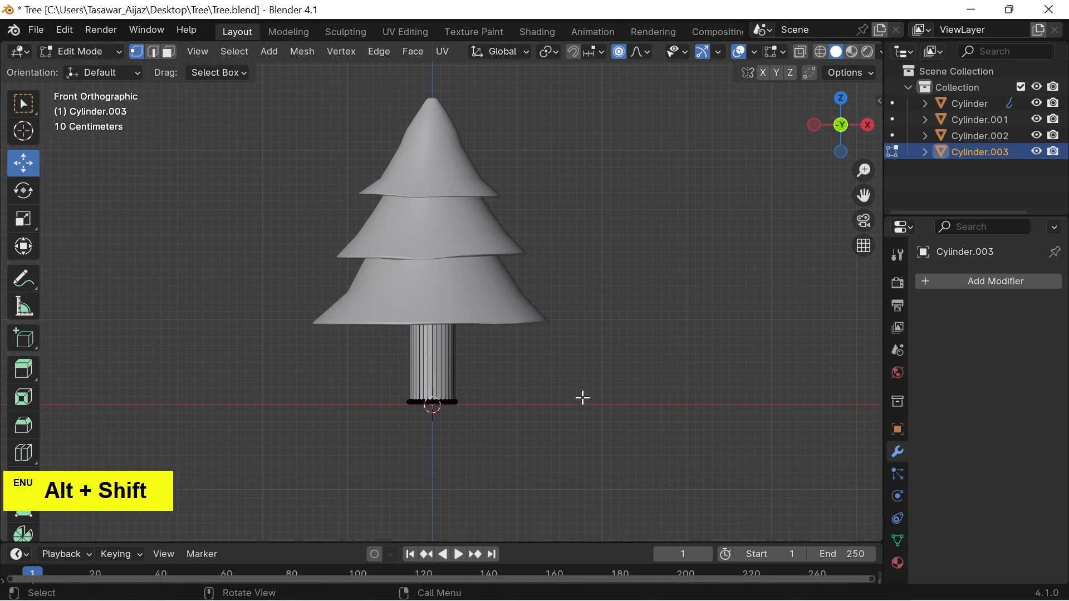
scroll(582, 397, "up", 1)
key("2")
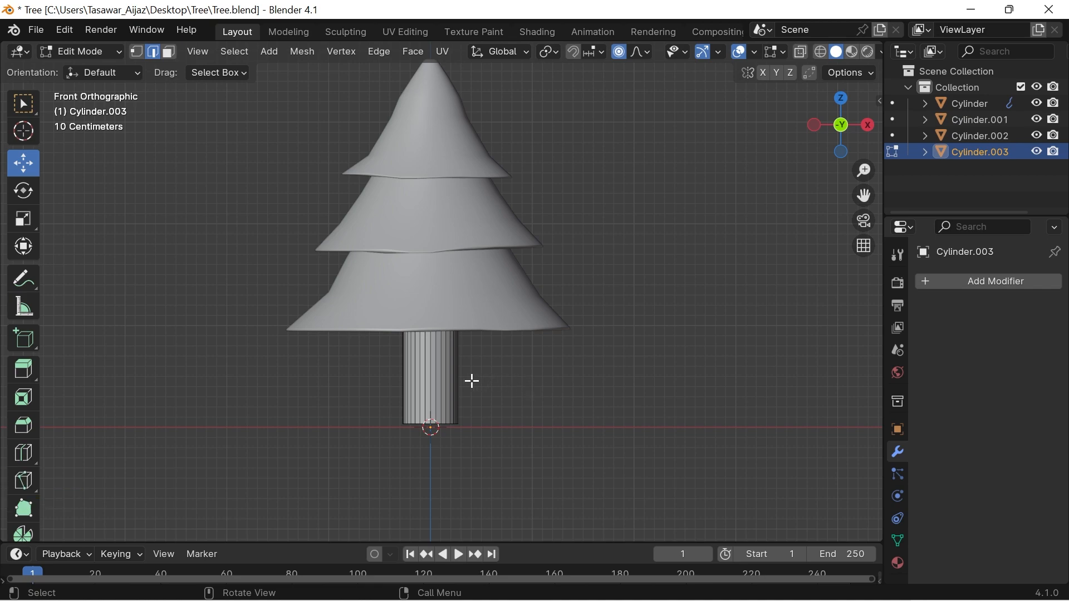
key("ctrl+r")
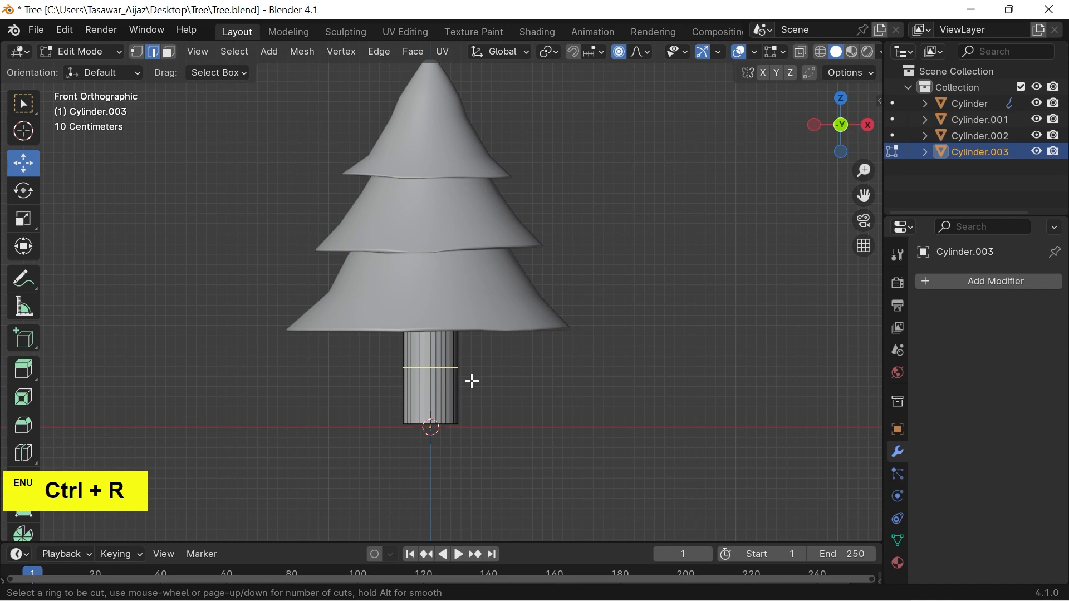
scroll(472, 381, "up", 4)
left_click(472, 380)
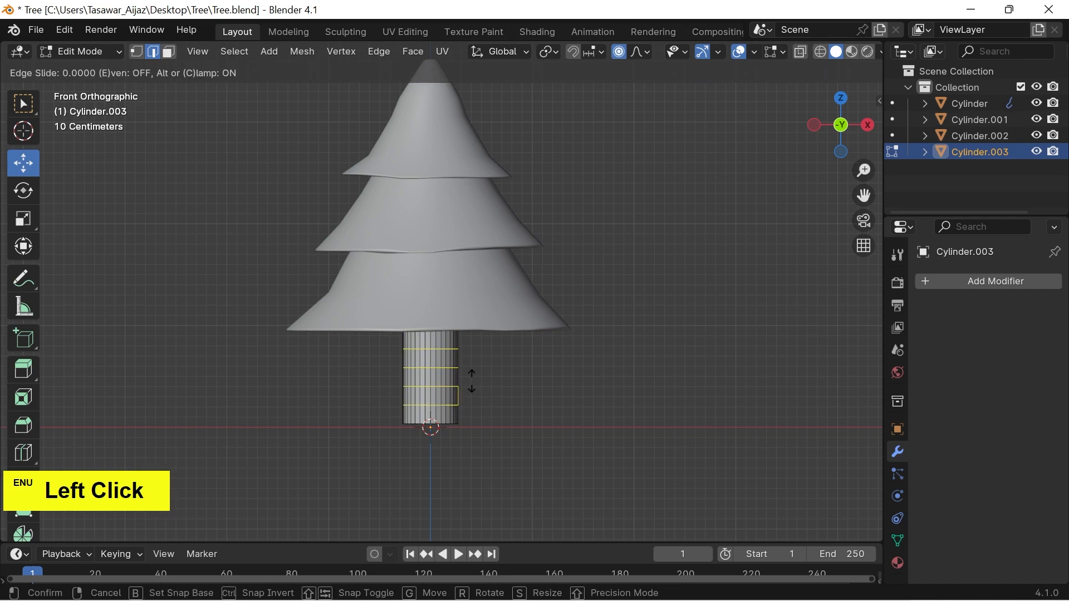
left_click(471, 381)
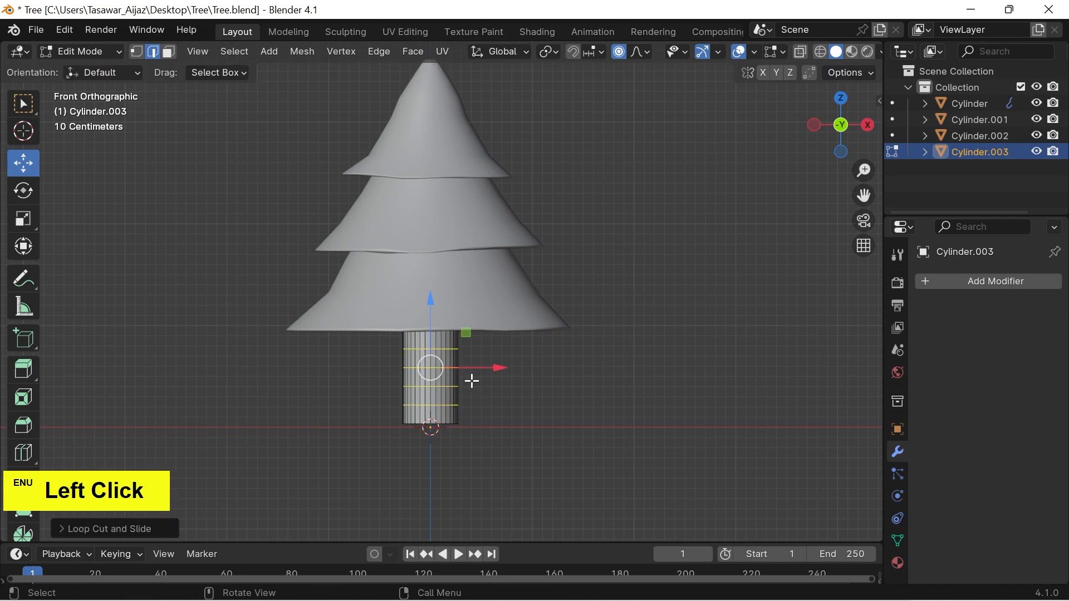
left_click(556, 393)
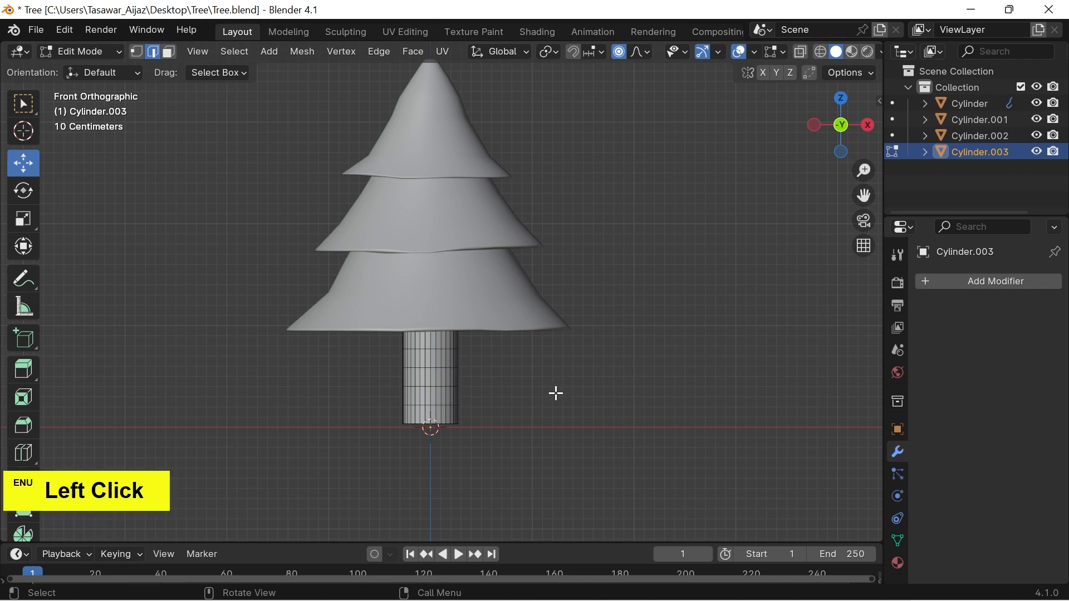
Step: Shift individual horizontal edge loops of the trunk slightly sideways with proportional editing to make its outline irregular
double_click(437, 388)
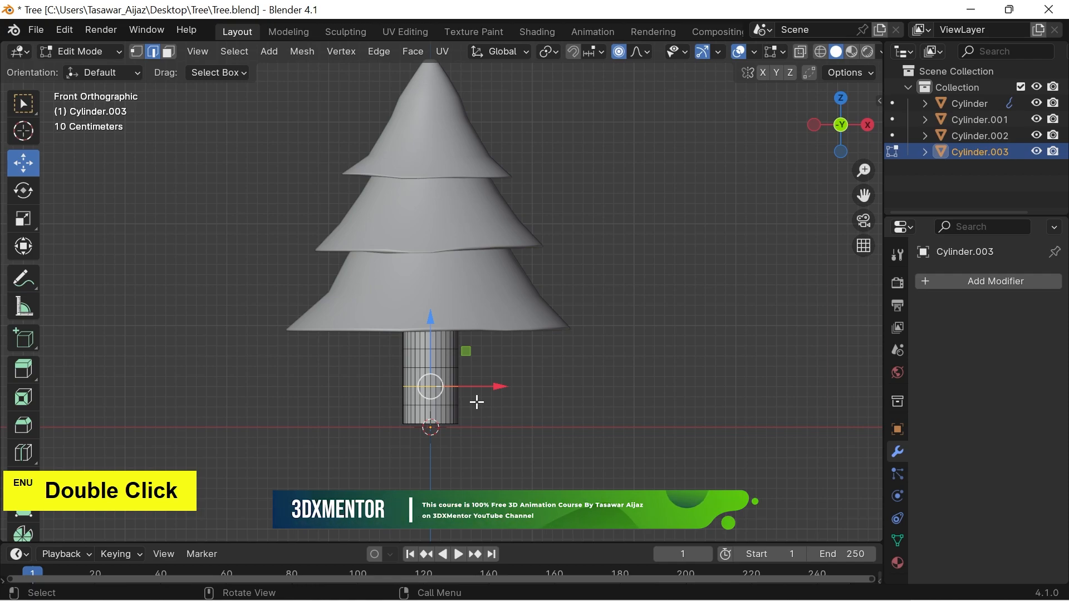
left_click_drag(493, 386, 489, 368)
double_click(494, 367)
double_click(440, 358)
left_click(439, 350)
left_click(436, 349)
double_click(433, 349)
left_click_drag(495, 350, 499, 349)
left_click(510, 372)
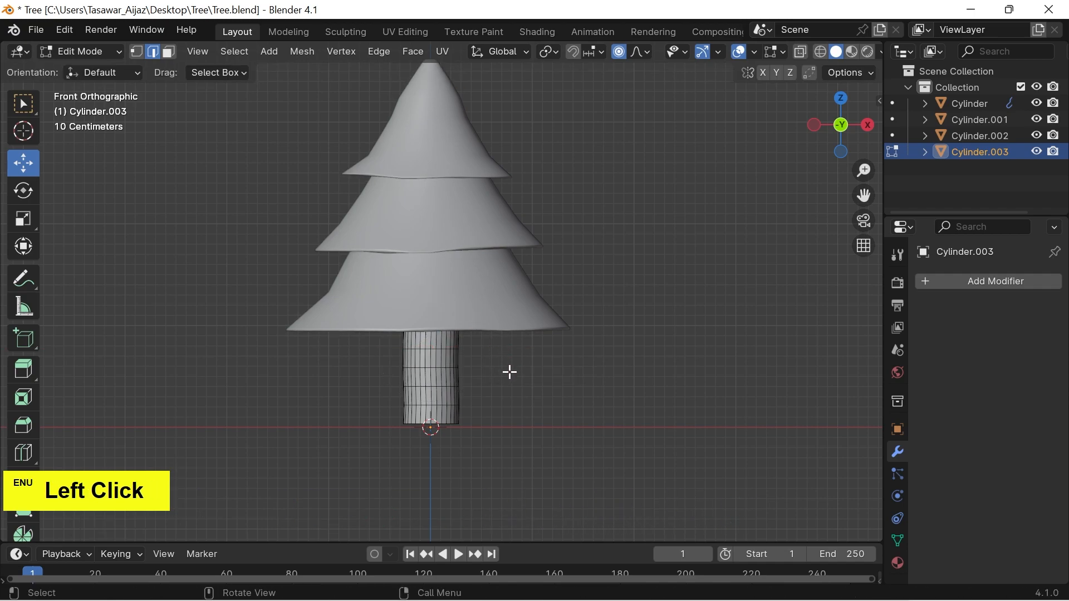
Step: Return to Object Mode and apply Shade Smooth by Angle to the trunk
key("Tab")
left_click(546, 366)
left_click(445, 353)
right_click(438, 356)
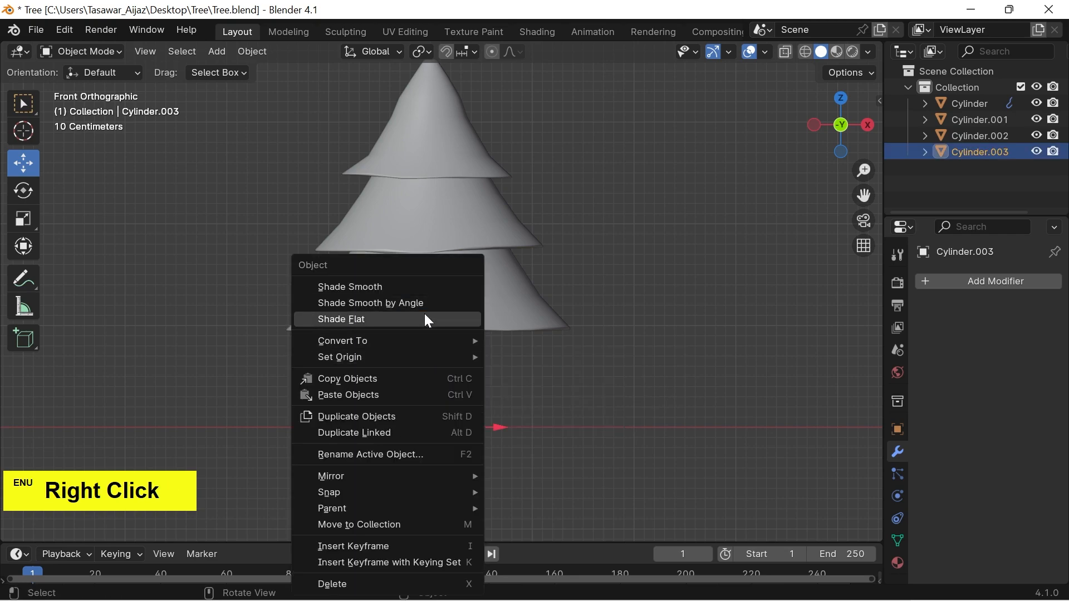
left_click(428, 304)
left_click(615, 393)
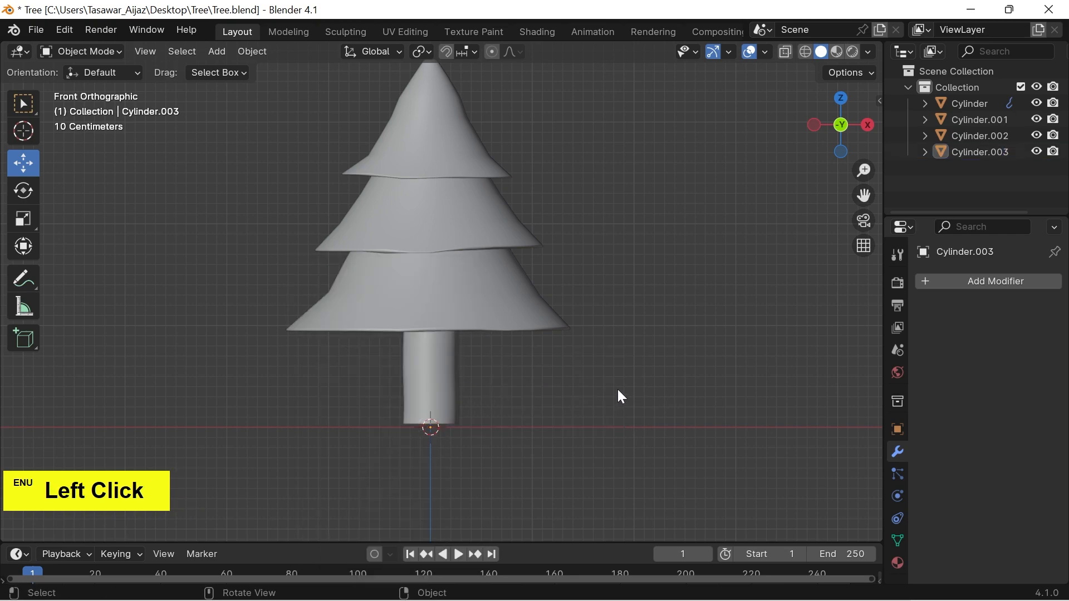
Step: Add a Bevel modifier to the trunk with 3 segments and an amount of 0.01 m
left_click(432, 381)
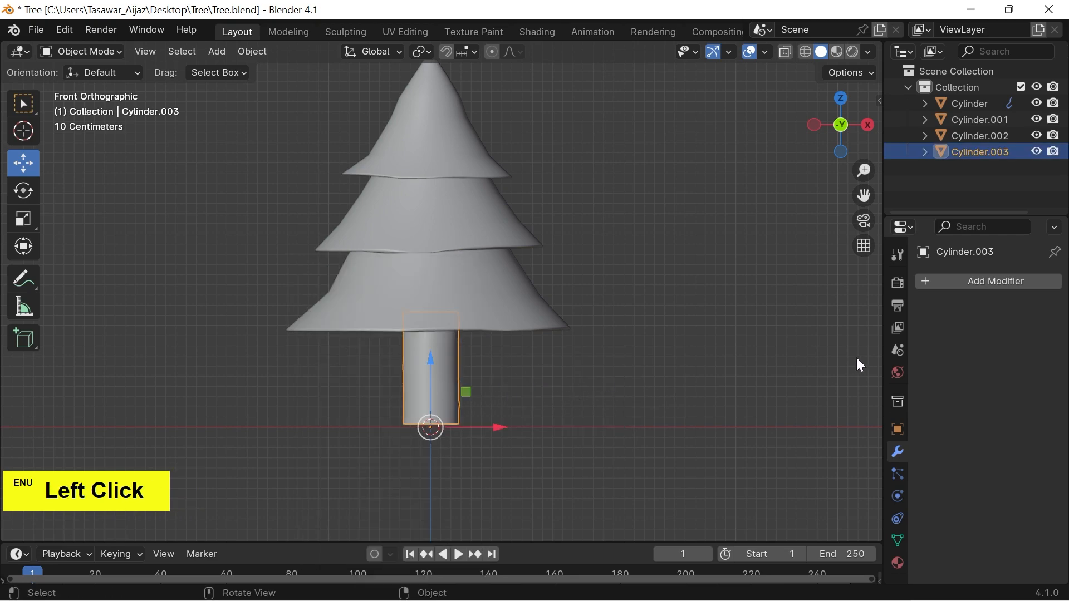
left_click(982, 279)
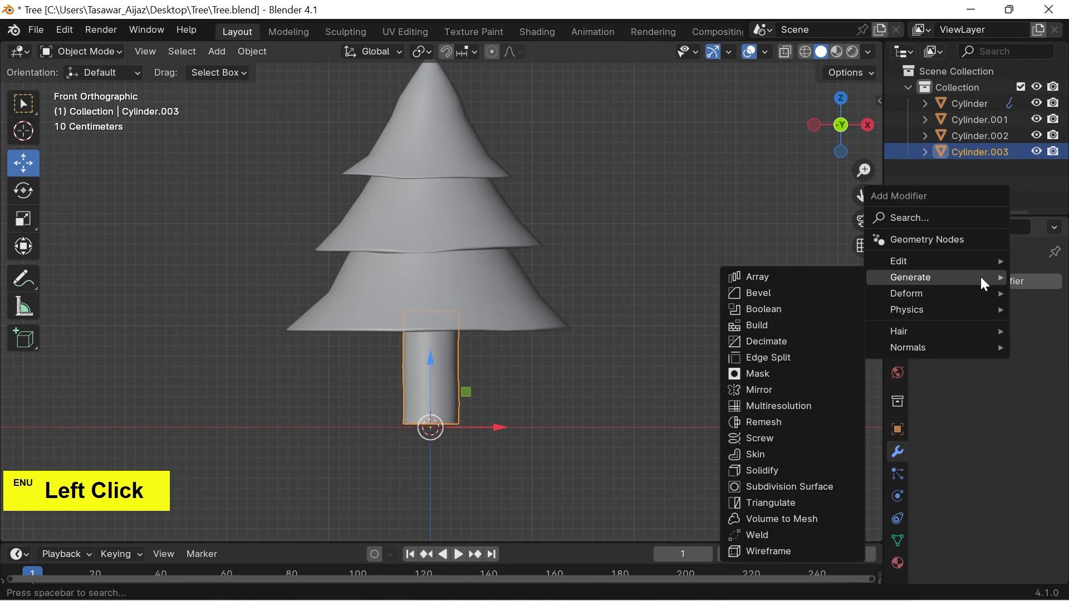
left_click(813, 290)
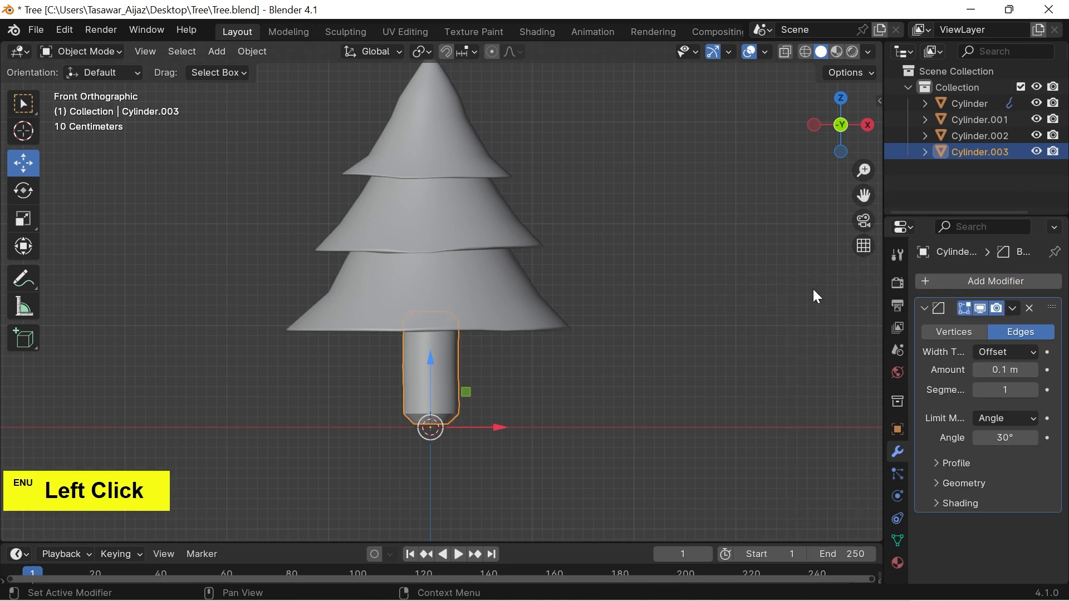
double_click(1033, 391)
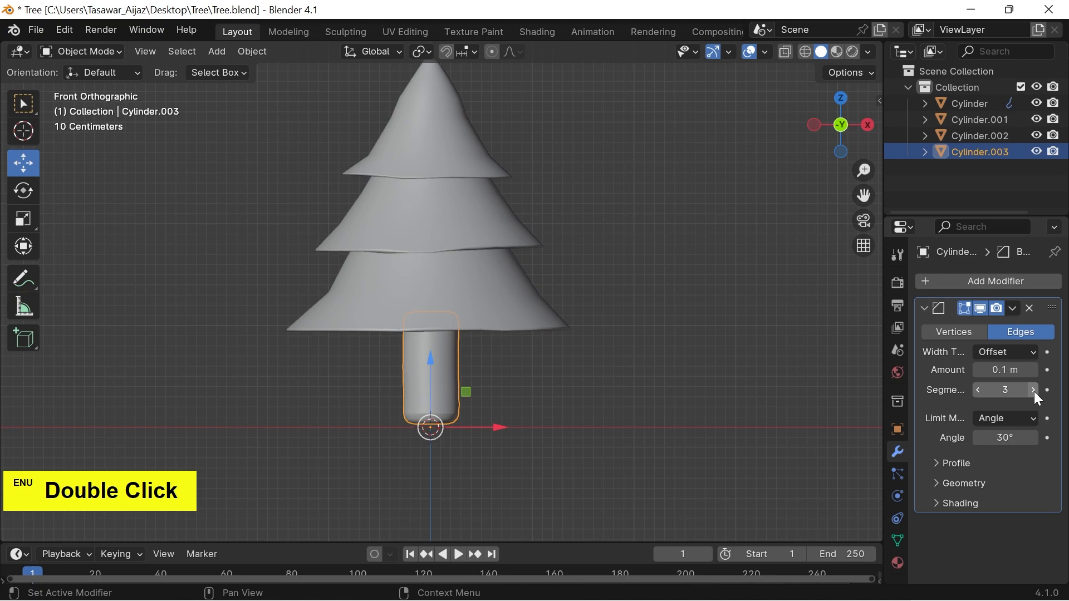
left_click(1002, 372)
type("0.01")
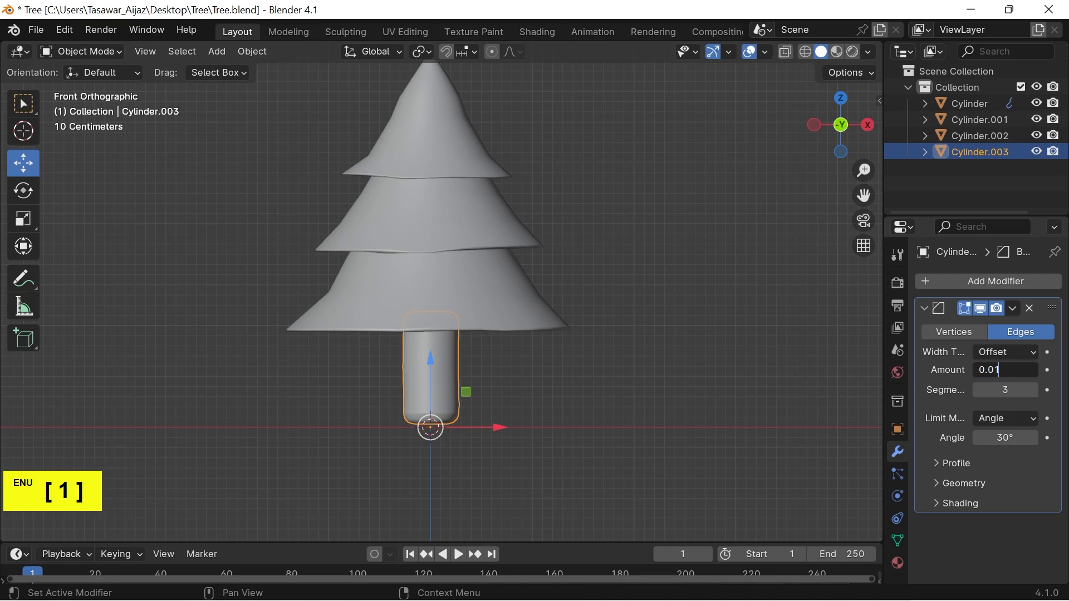
key("Return")
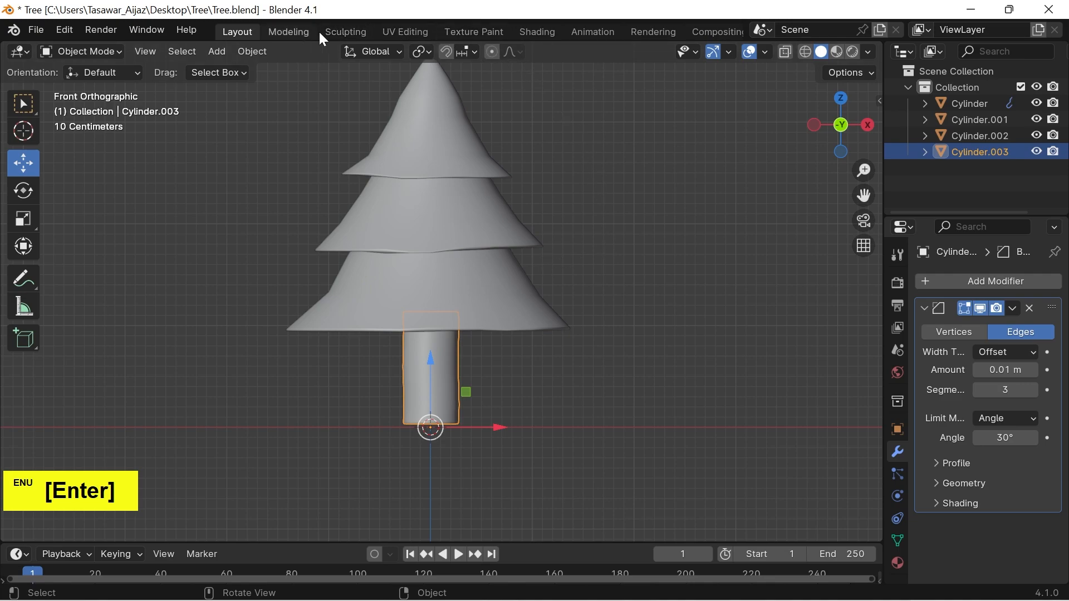
Step: Switch to the Shading workspace and give the top foliage tier a new material named Tree
left_click(532, 32)
scroll(579, 223, "up", 3)
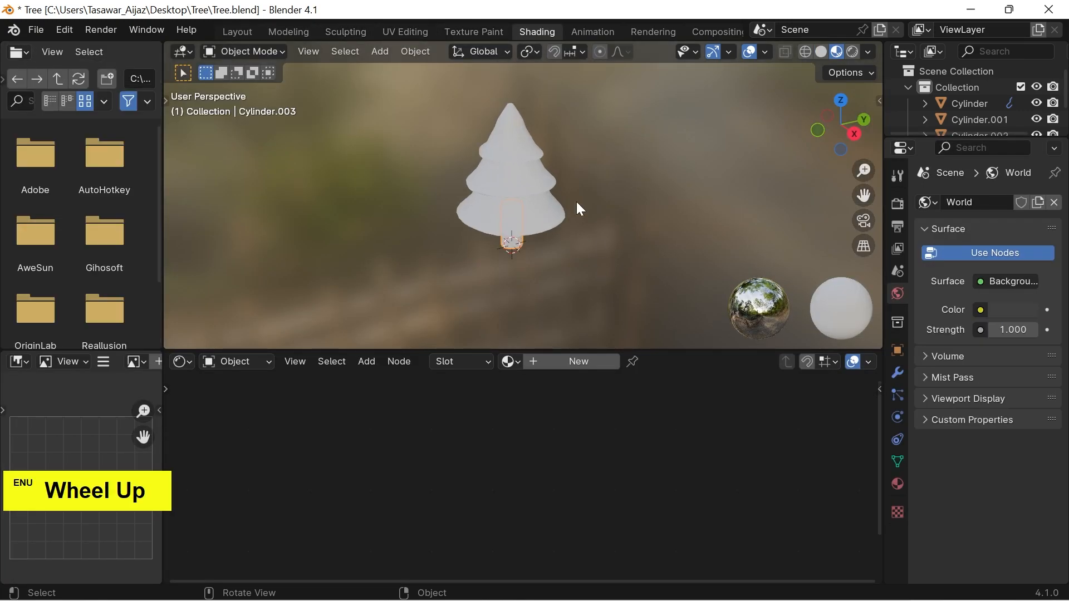
scroll(579, 209, "up", 2)
left_click_drag(640, 201, 662, 250, "alt")
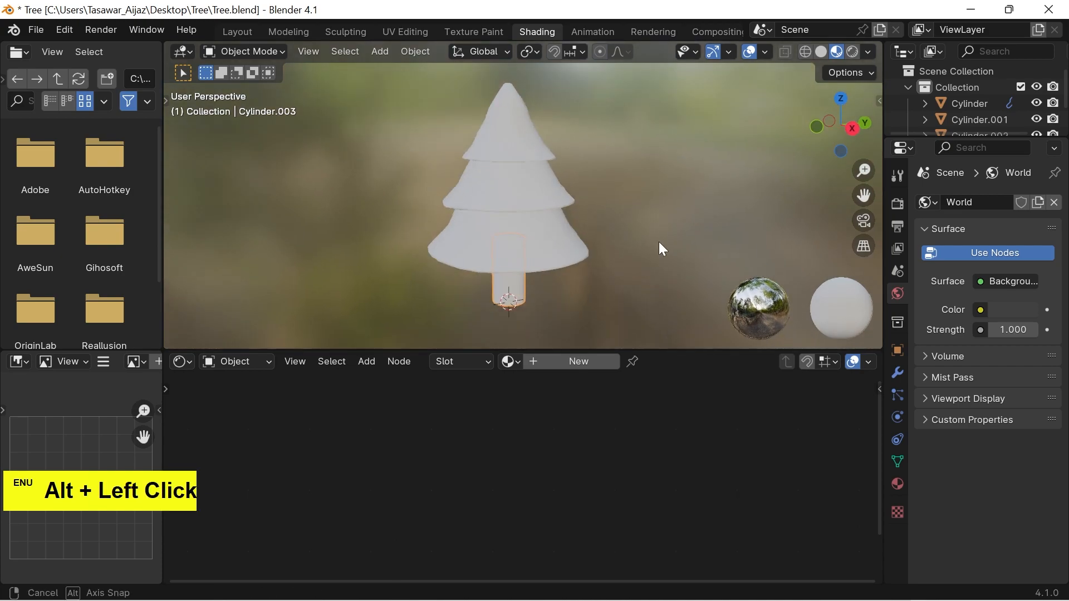
left_click(516, 141)
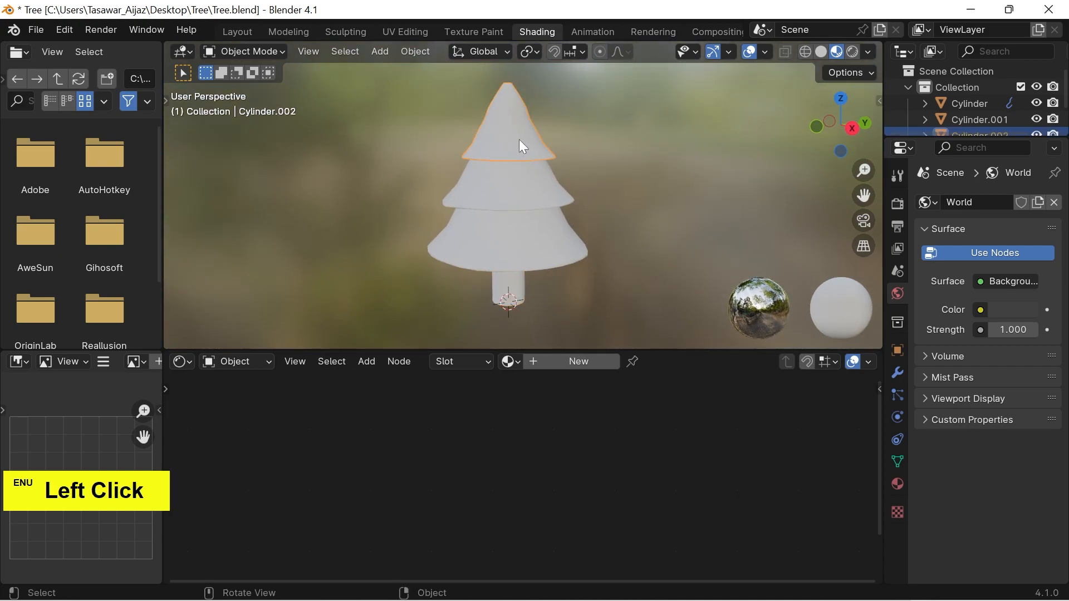
left_click(903, 485)
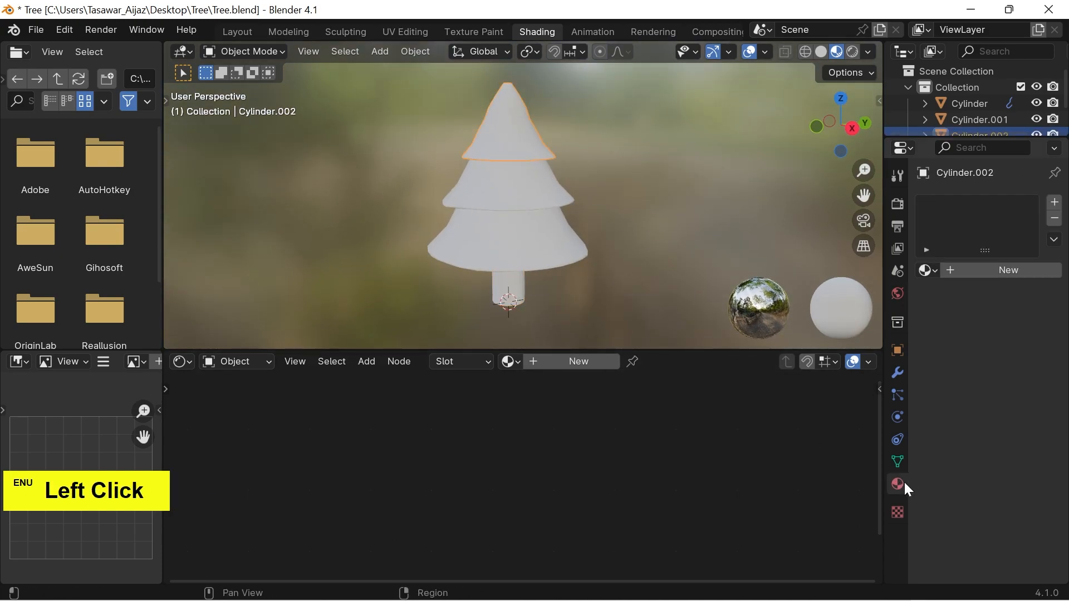
left_click(1054, 203)
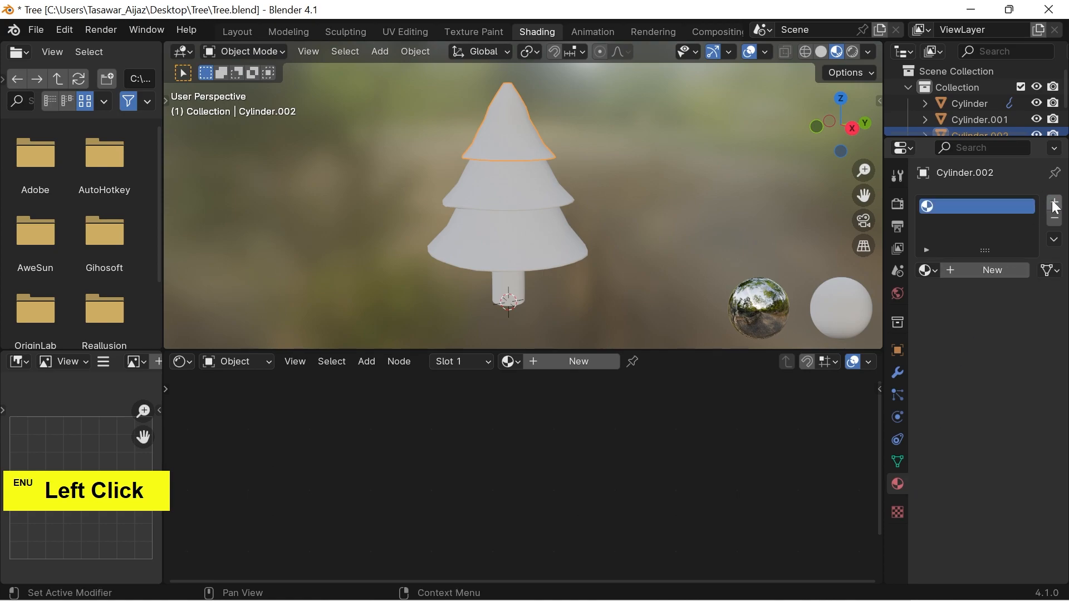
left_click(1000, 270)
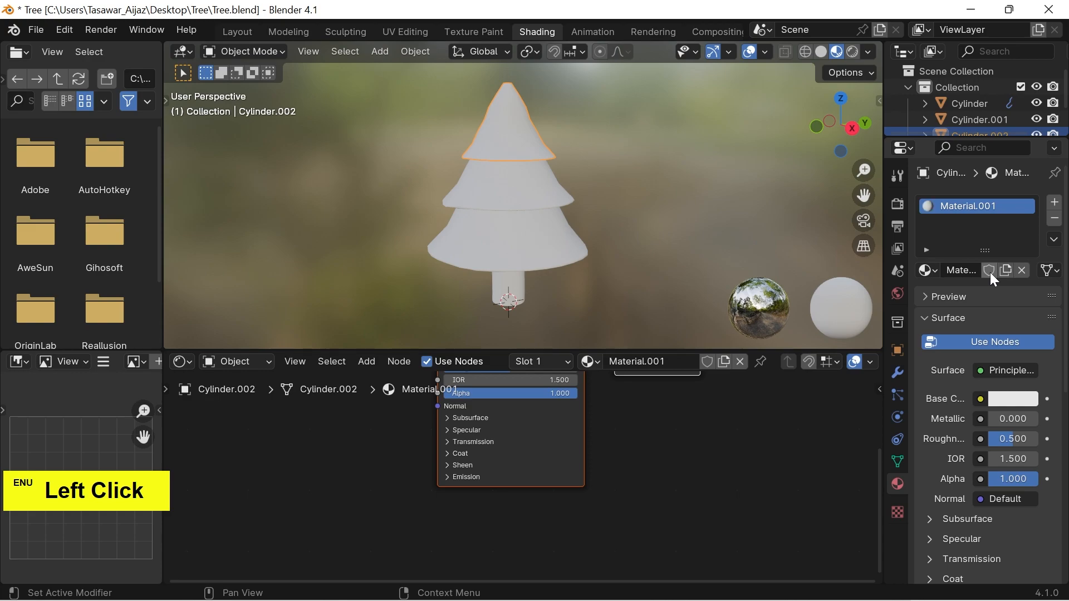
double_click(989, 206)
type("Tree")
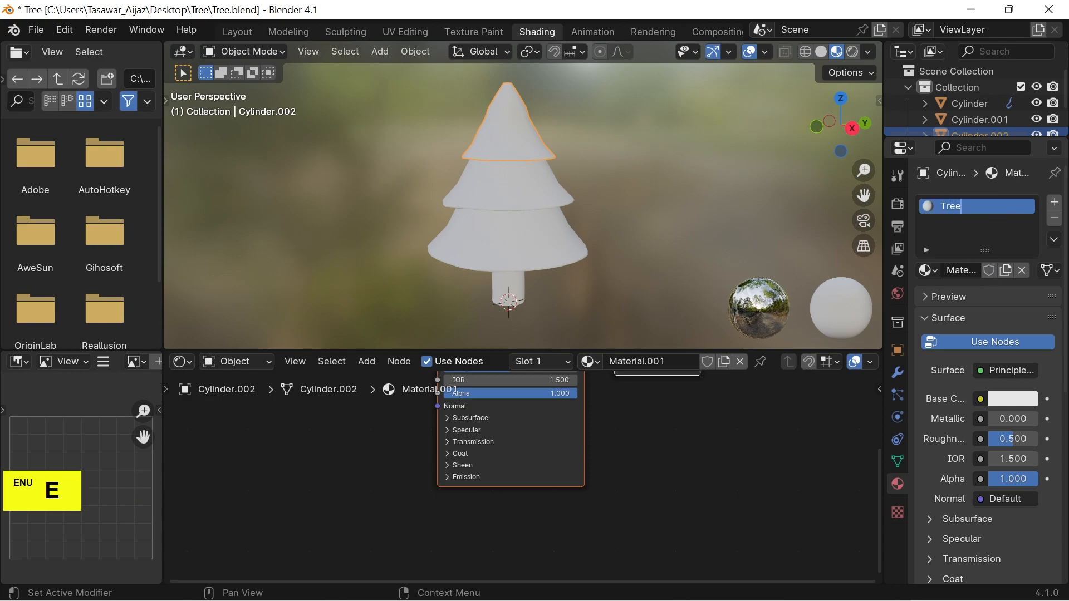
left_click(645, 443)
Step: Set the base color of the Tree material to a bright green
left_click_drag(625, 426, 629, 519, "alt+shift")
scroll(543, 436, "up", 2)
left_click(542, 436)
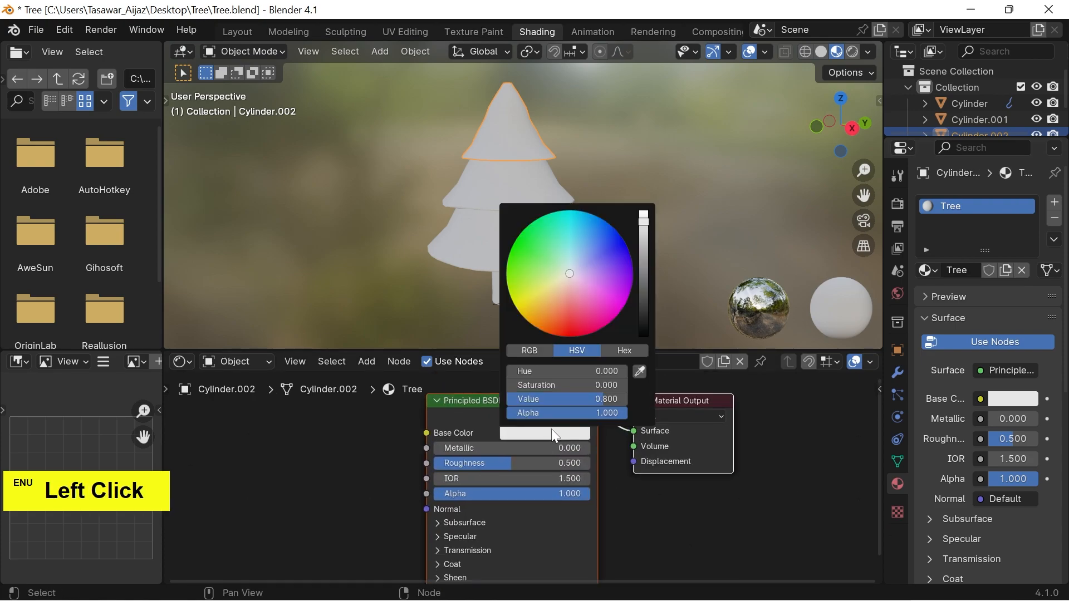
left_click(515, 242)
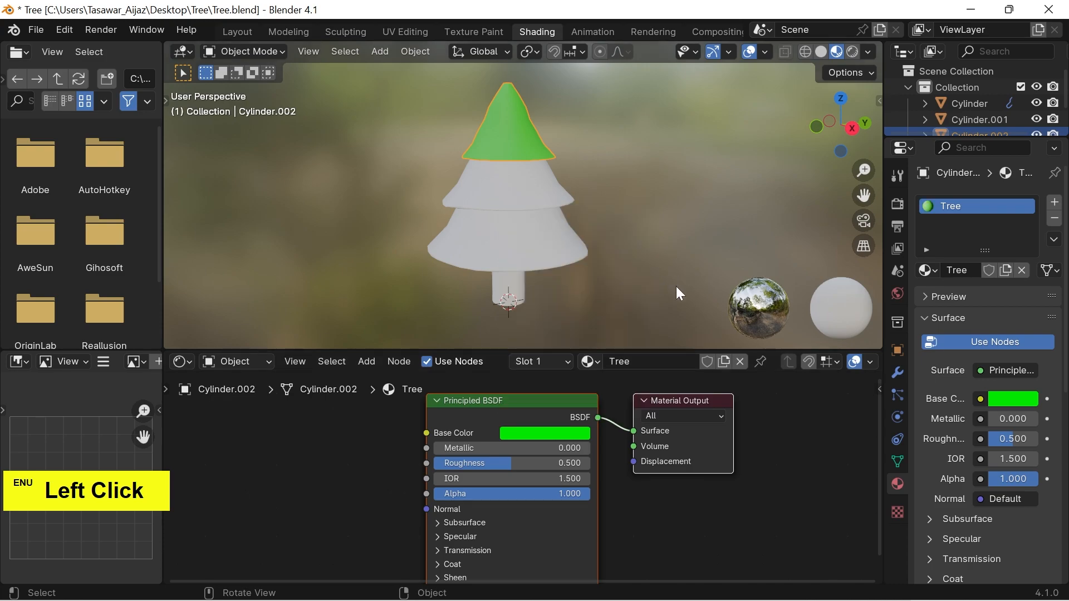
Step: Give the middle foliage tier a new material named Tree2
left_click(527, 192)
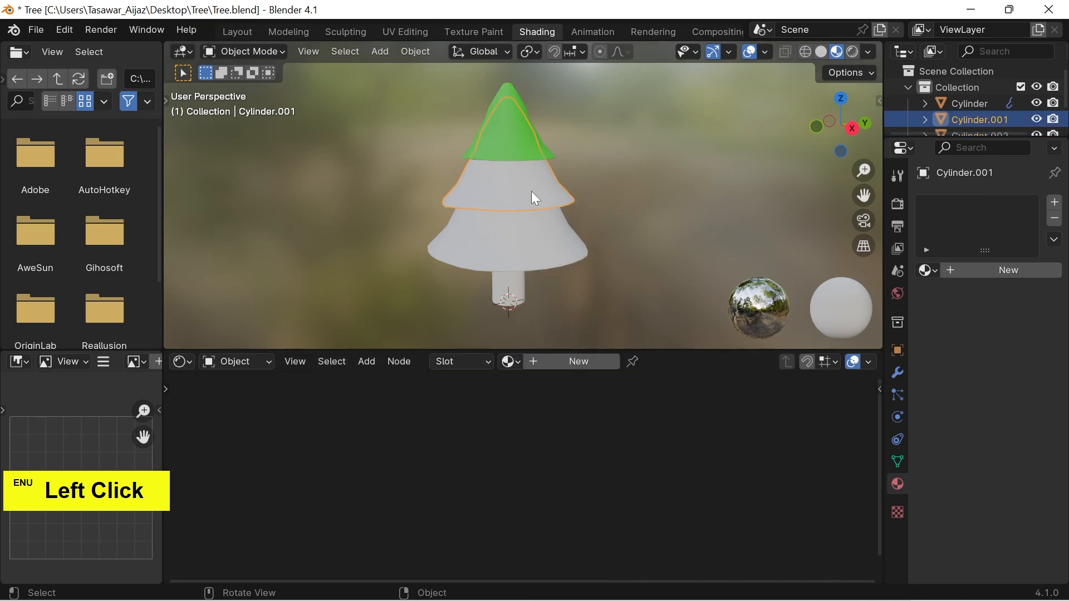
left_click(1055, 202)
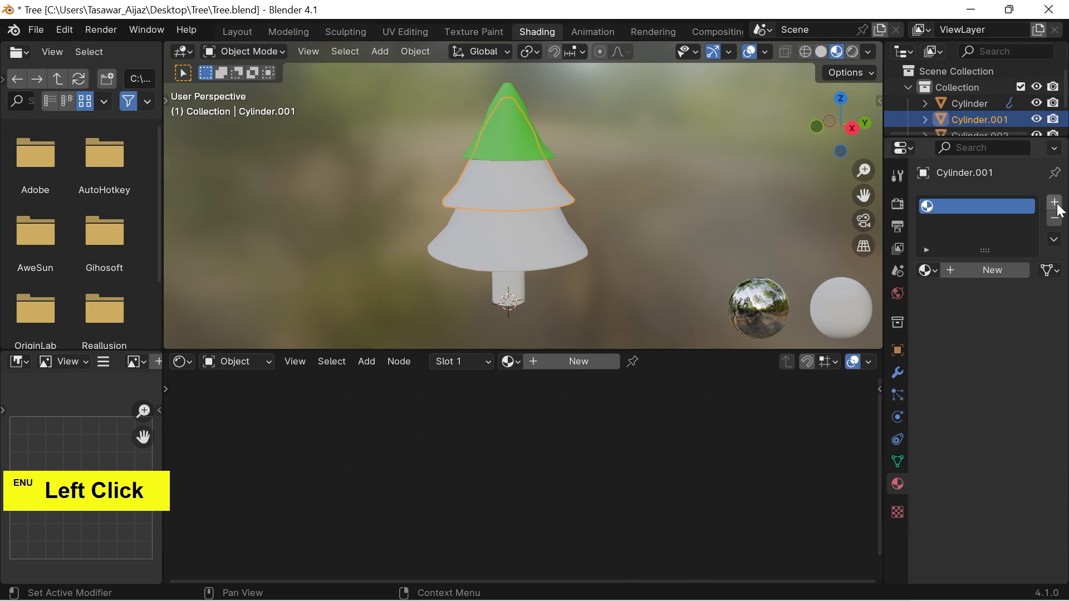
left_click(1004, 269)
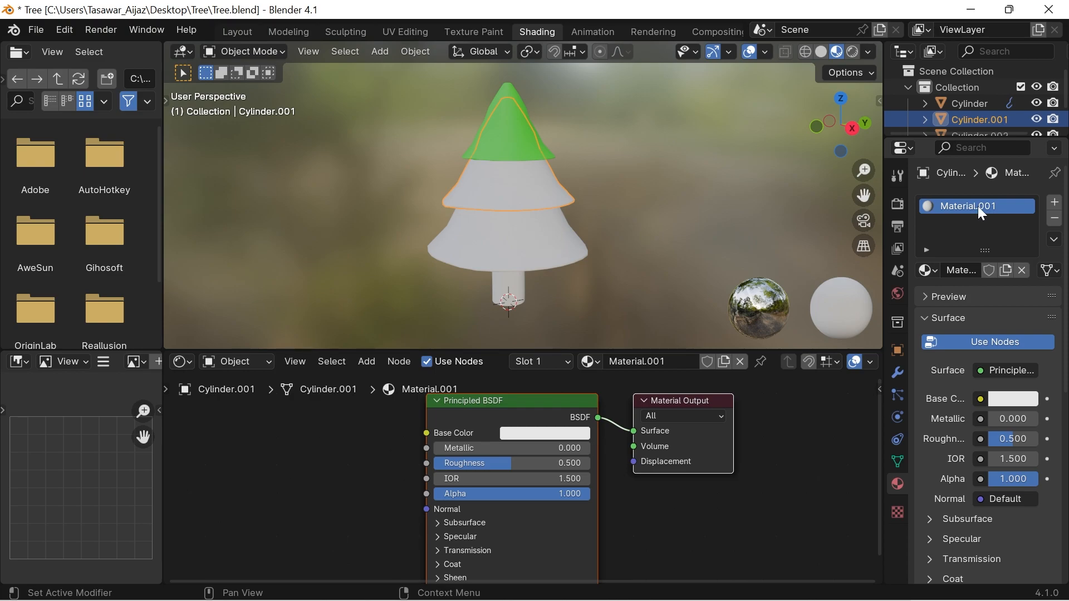
double_click(978, 207)
type("Tree2")
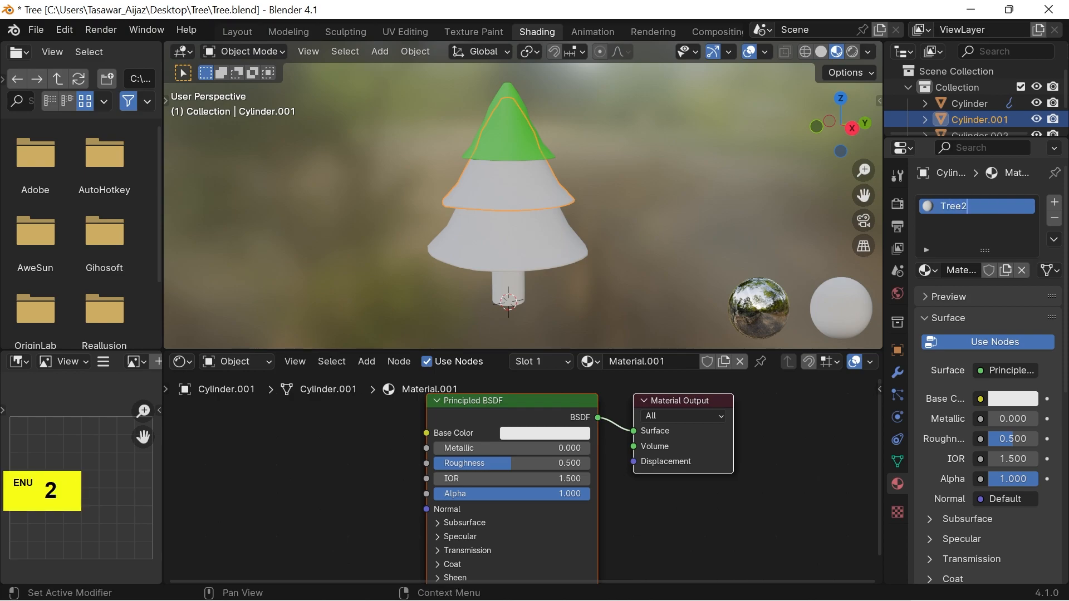
Step: Set the Tree2 base color to a slightly darker green with hue 0.329, saturation 0.995 and value 0.578
double_click(562, 434)
left_click(514, 252)
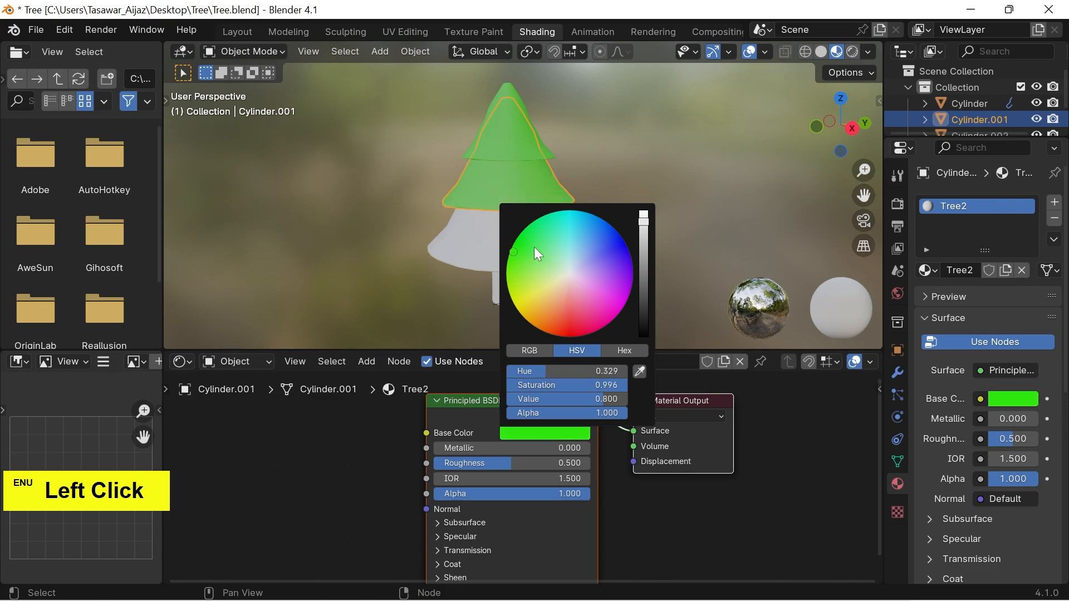
left_click_drag(640, 222, 643, 237)
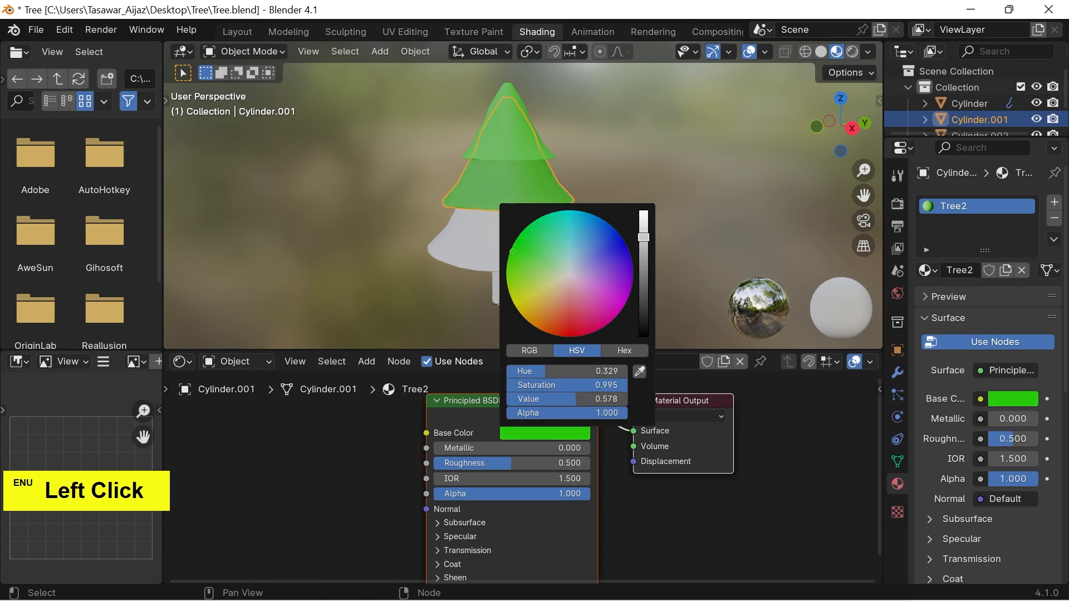
left_click(712, 165)
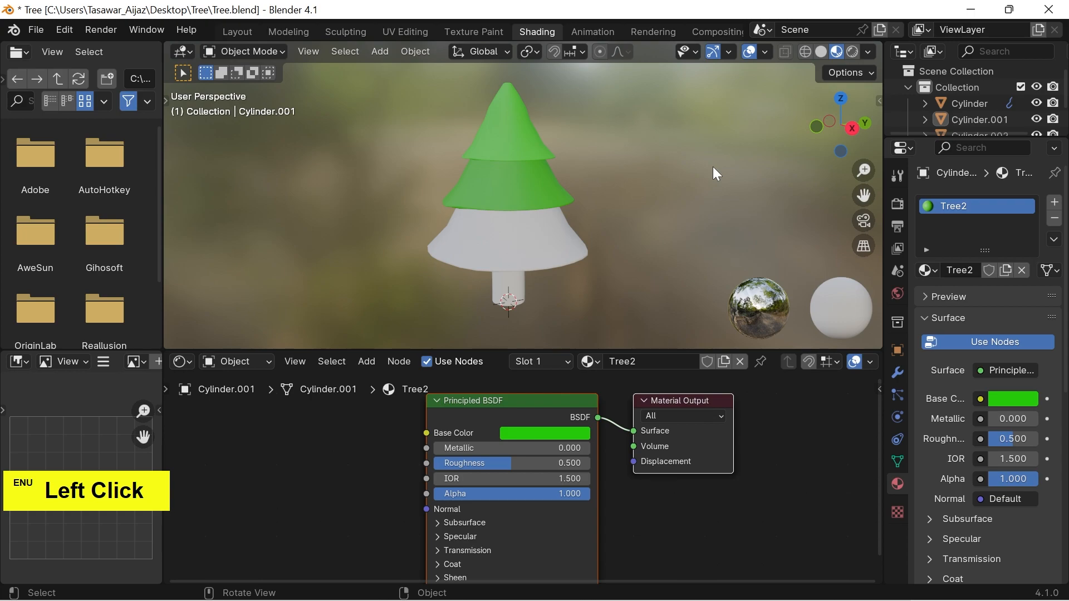
Step: Give the bottom foliage tier a new material named Tree 3
left_click(547, 254)
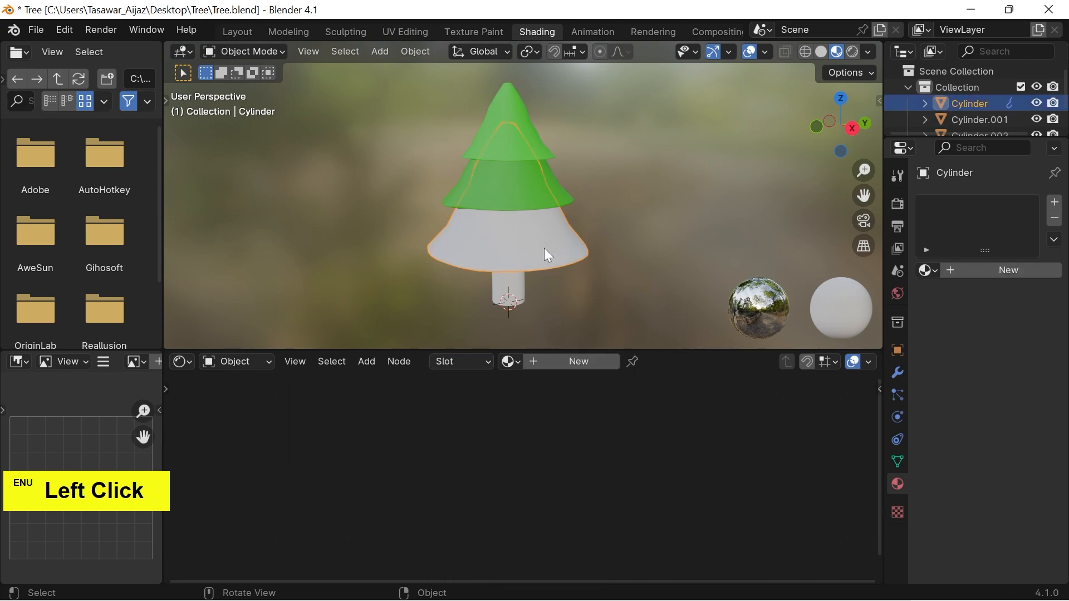
left_click(1054, 202)
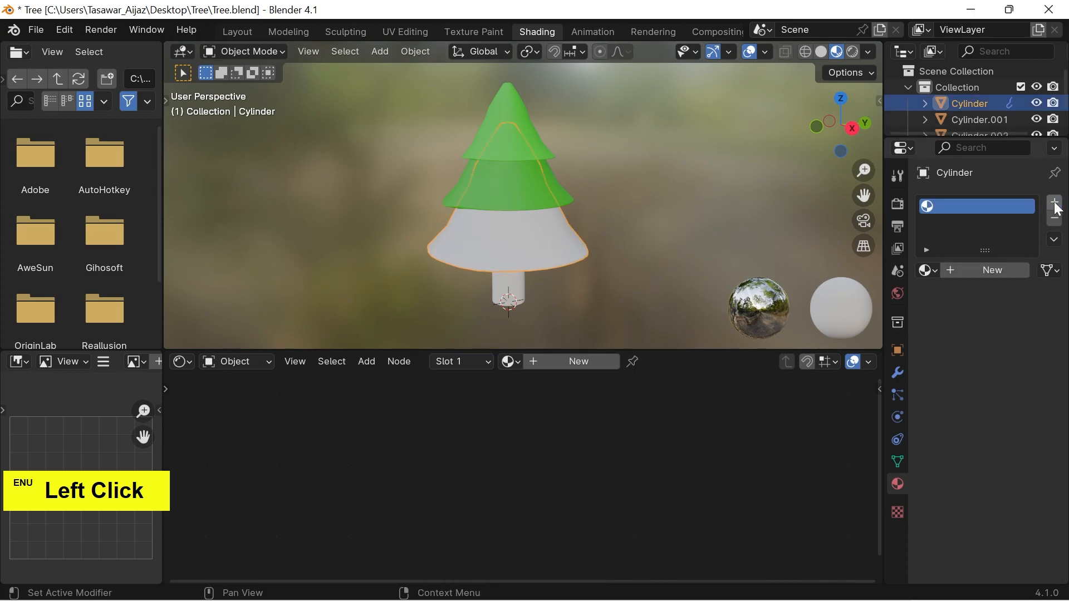
left_click(1005, 269)
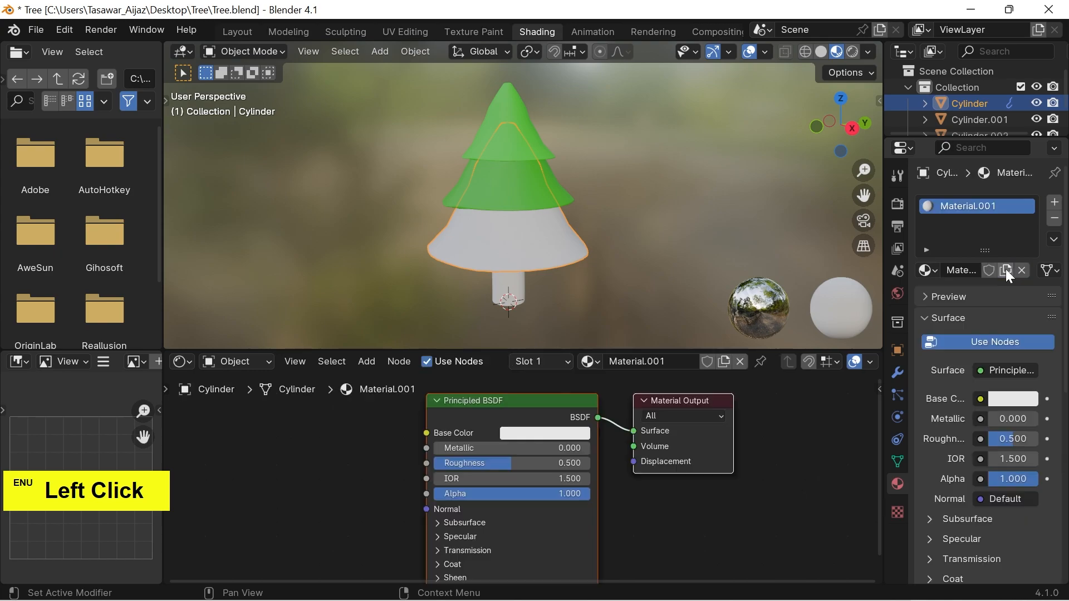
double_click(977, 211)
type("Tree 3")
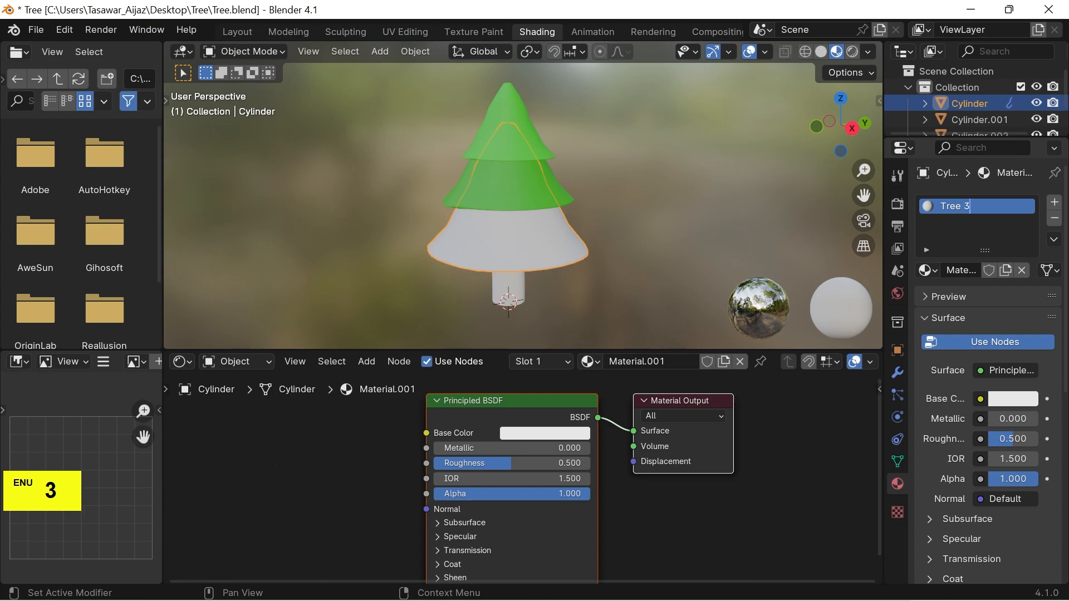
key("Return")
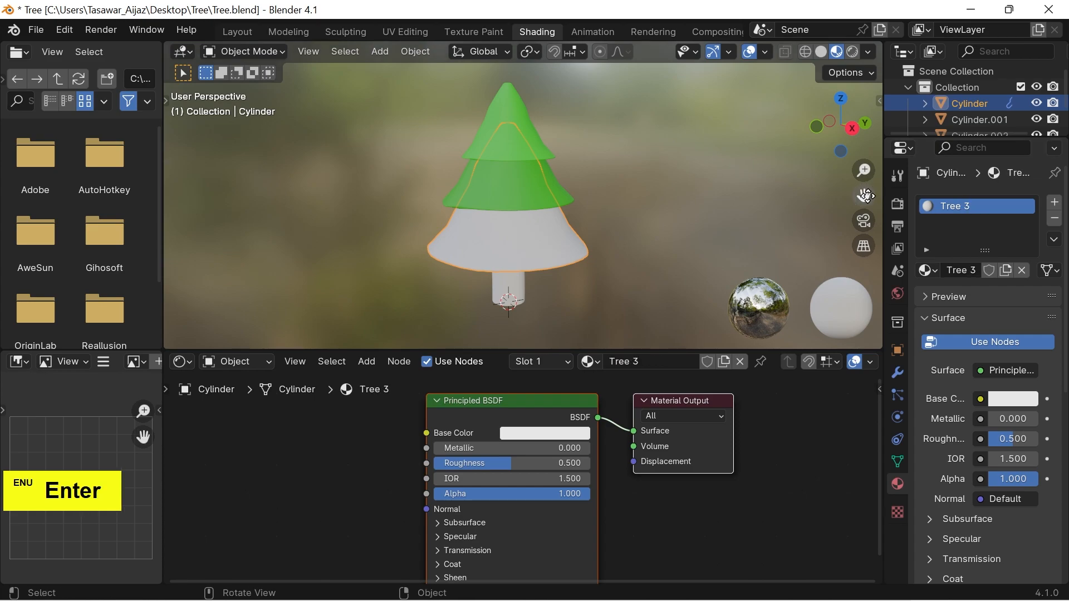
Step: Set the Tree 3 base color to a deeper green than the middle tier's
left_click(547, 435)
left_click(516, 245)
left_click_drag(635, 221, 643, 248)
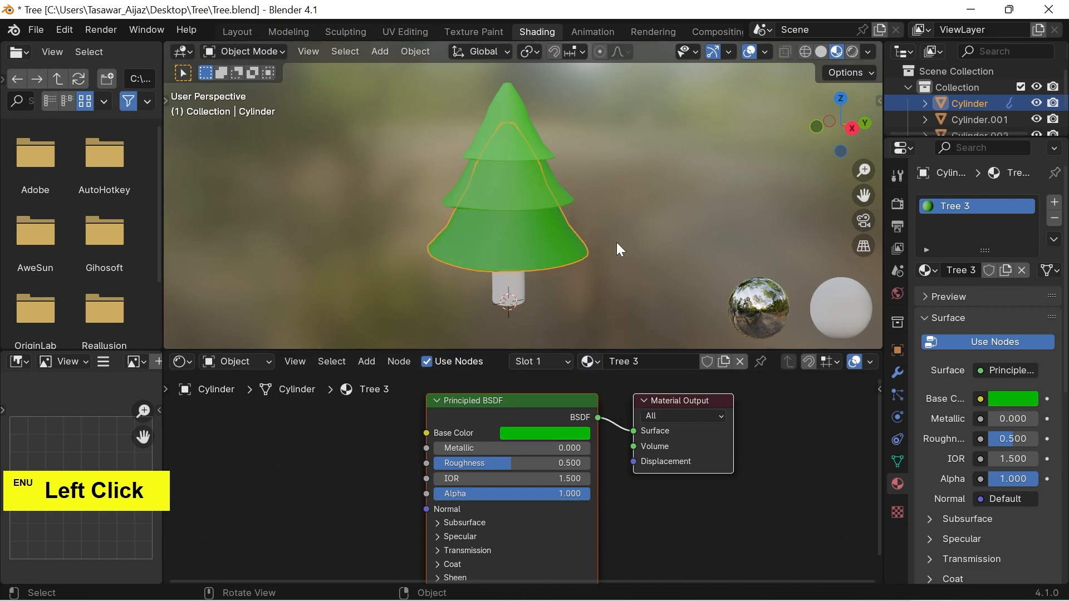
Step: Give the trunk a new material with an orange base color of hue 0.018, saturation 0.982 and value 0.801
left_click(521, 285)
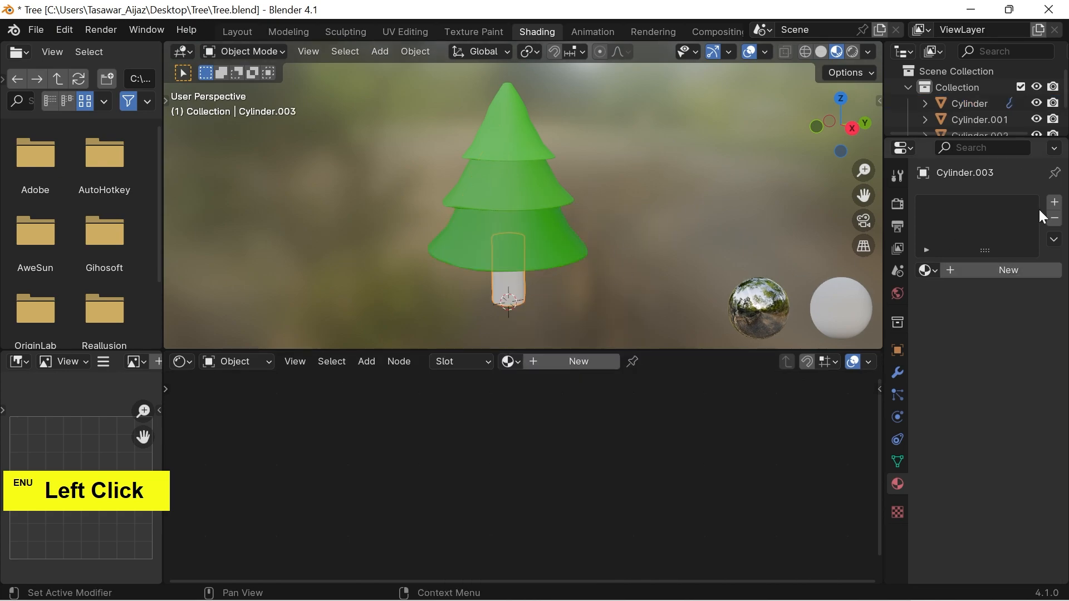
left_click(1055, 205)
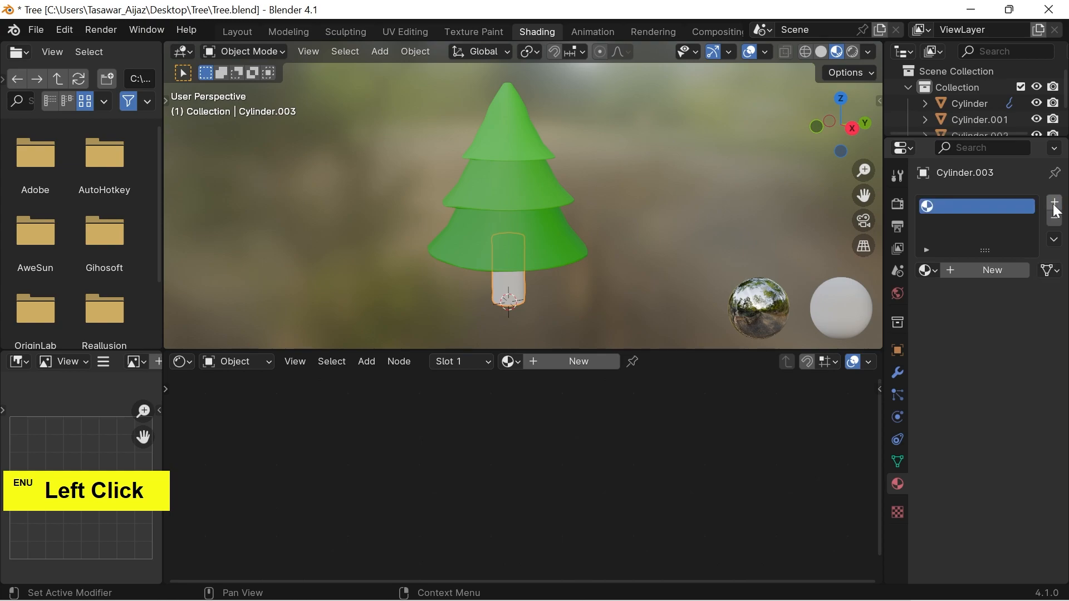
left_click(1000, 275)
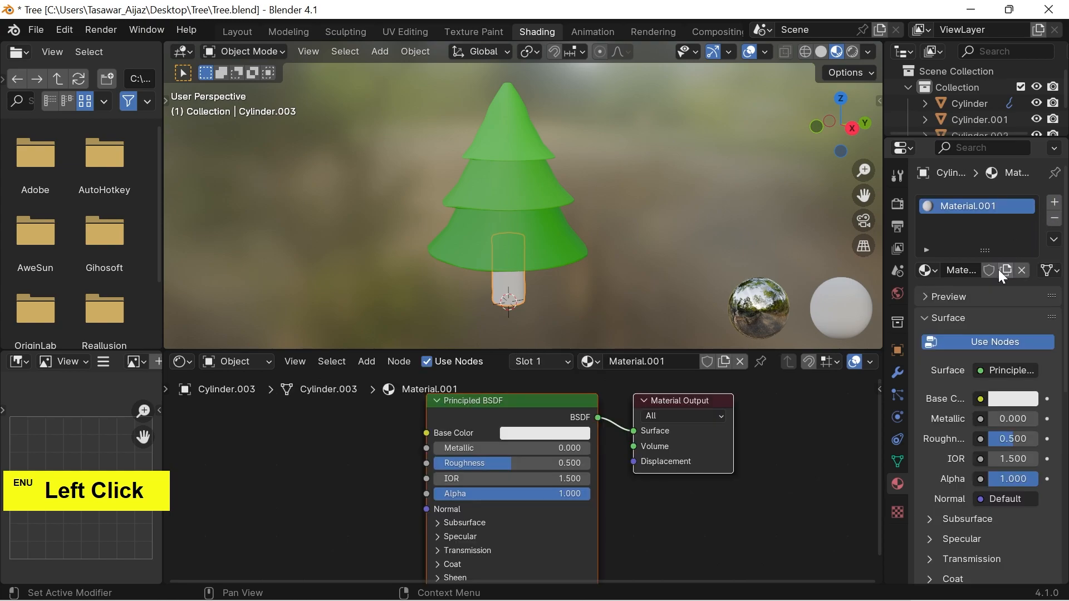
left_click(576, 434)
left_click(576, 335)
left_click_drag(576, 335, 552, 326)
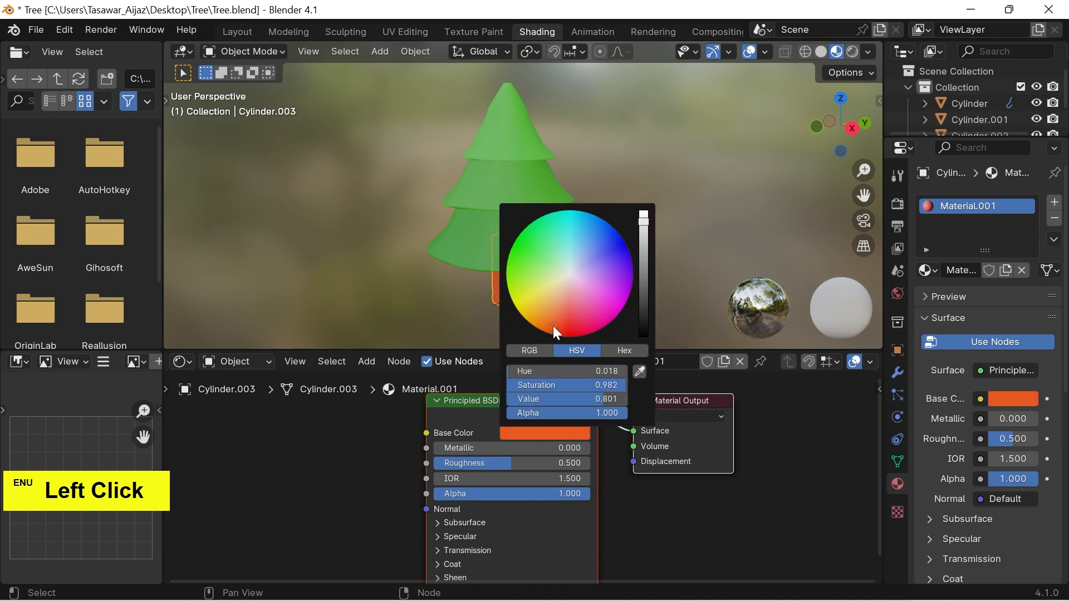
left_click(423, 309)
Step: Set the scene's Color Management look to Very High Contrast in the render properties
left_click(898, 204)
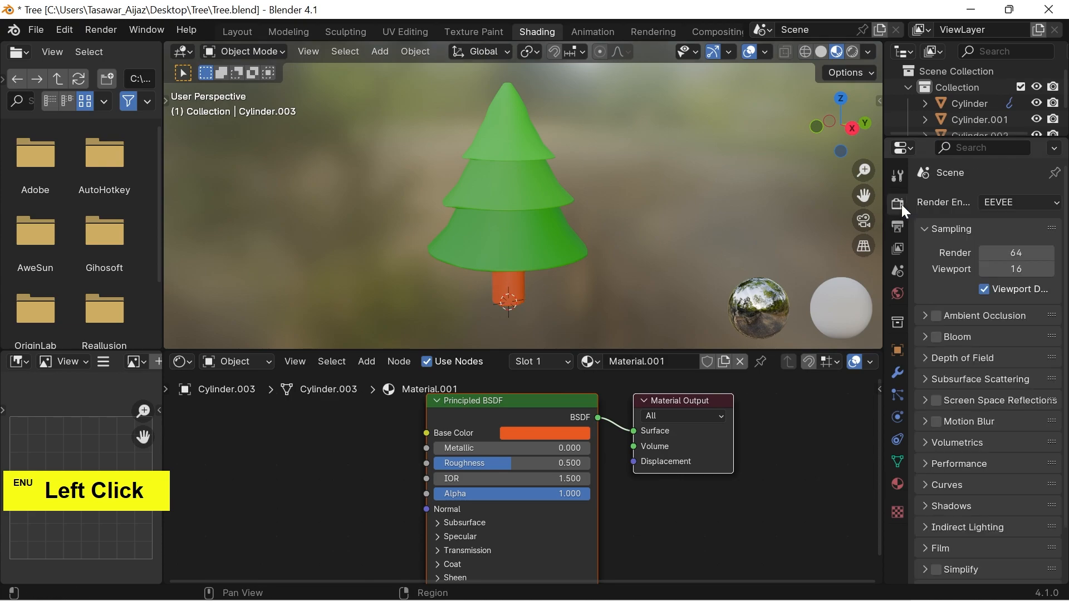
scroll(953, 407, "down", 3)
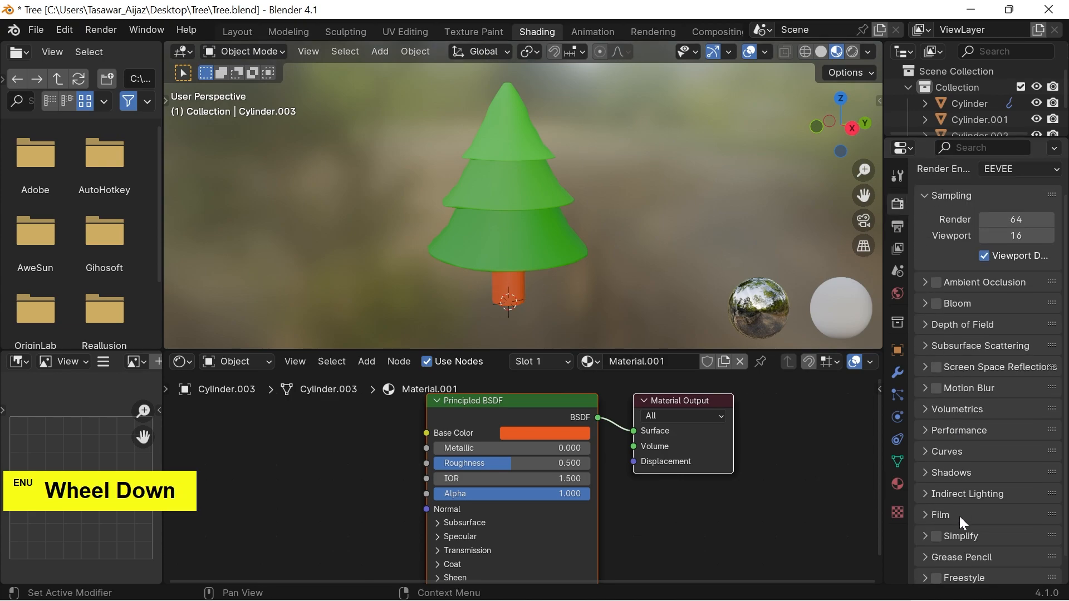
left_click(930, 573)
scroll(946, 551, "down", 6)
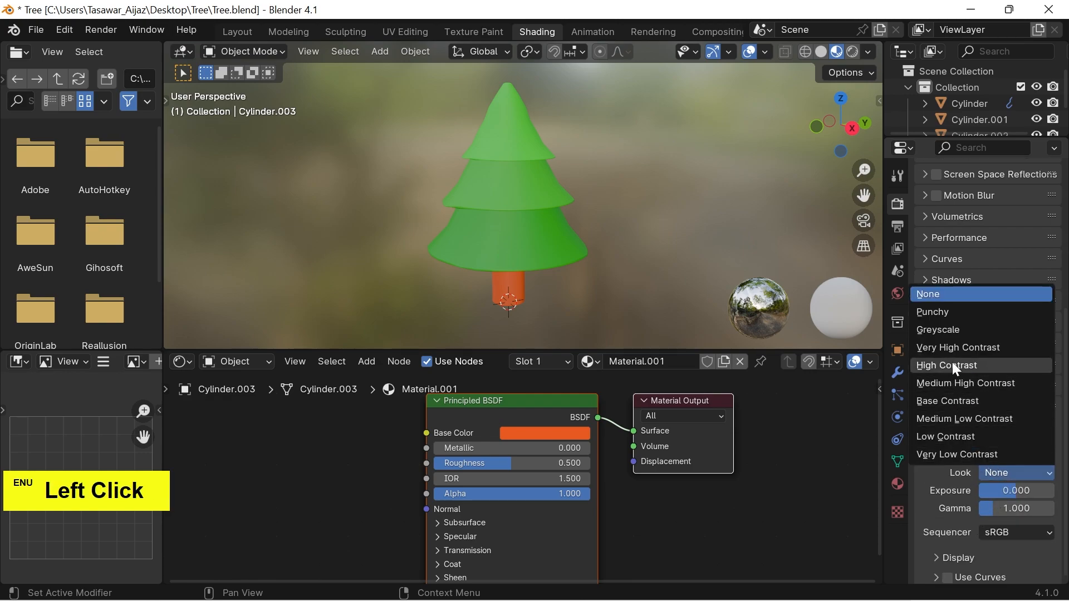
left_click(961, 348)
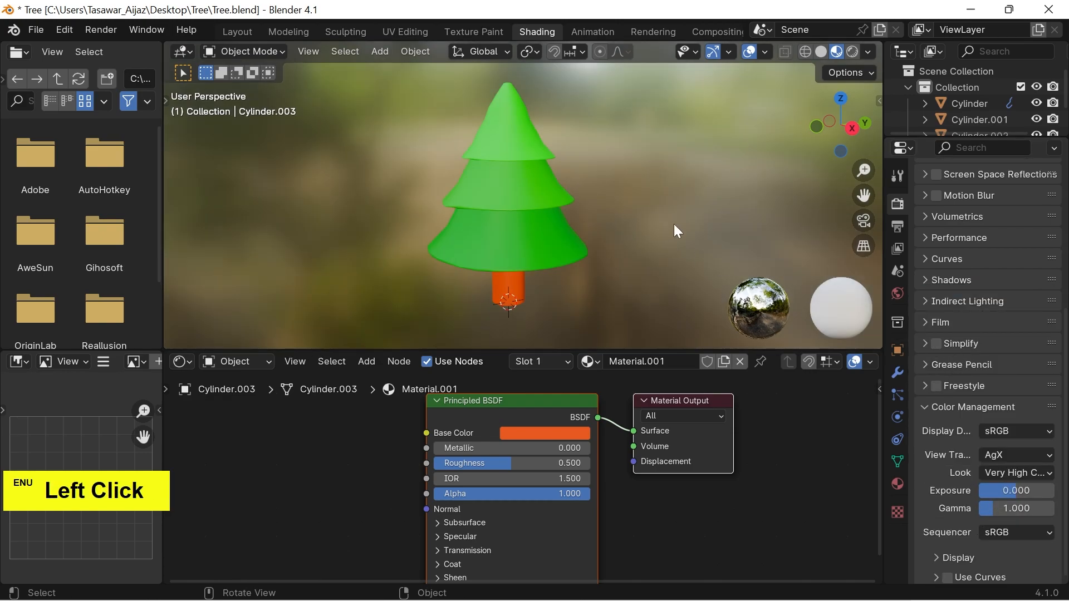
Step: Return to the Layout workspace and show the colored tree in Material Preview shading from an angled perspective
left_click(243, 31)
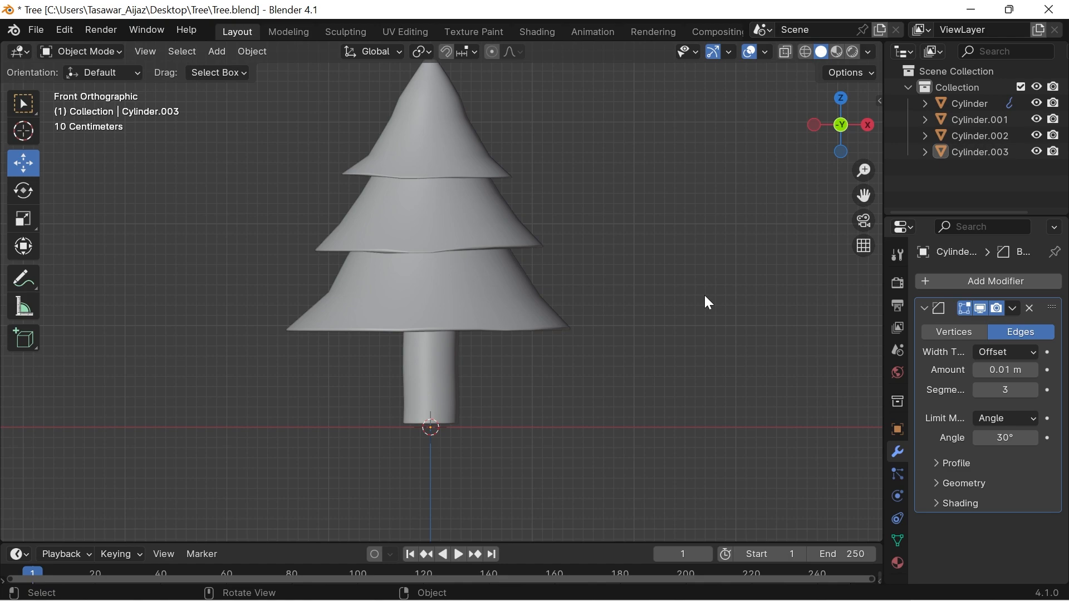
left_click(834, 52)
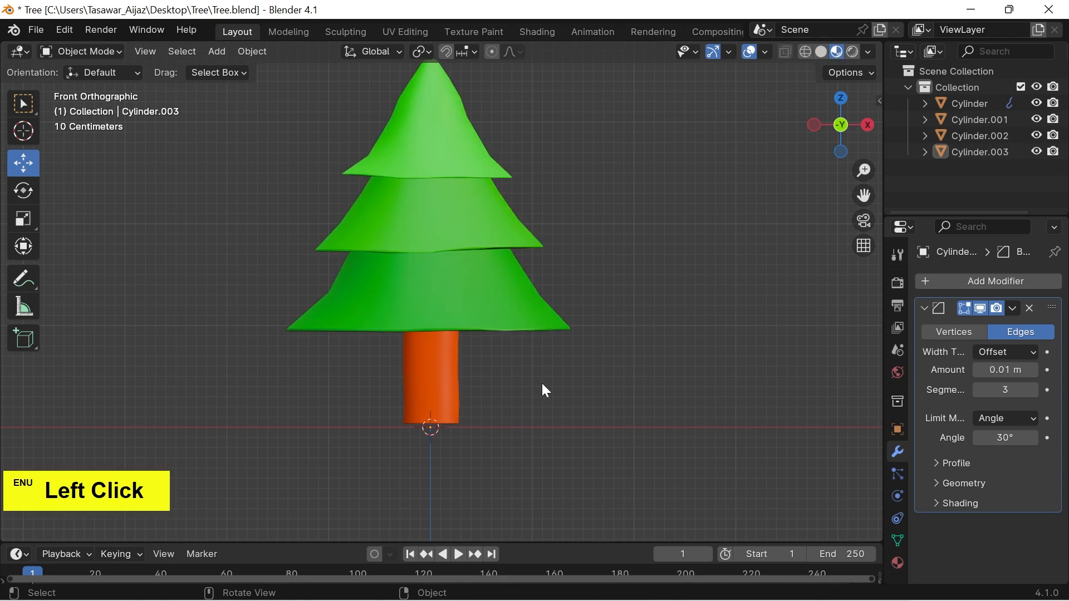
scroll(546, 390, "down", 2)
left_click_drag(568, 377, 599, 340, "alt")
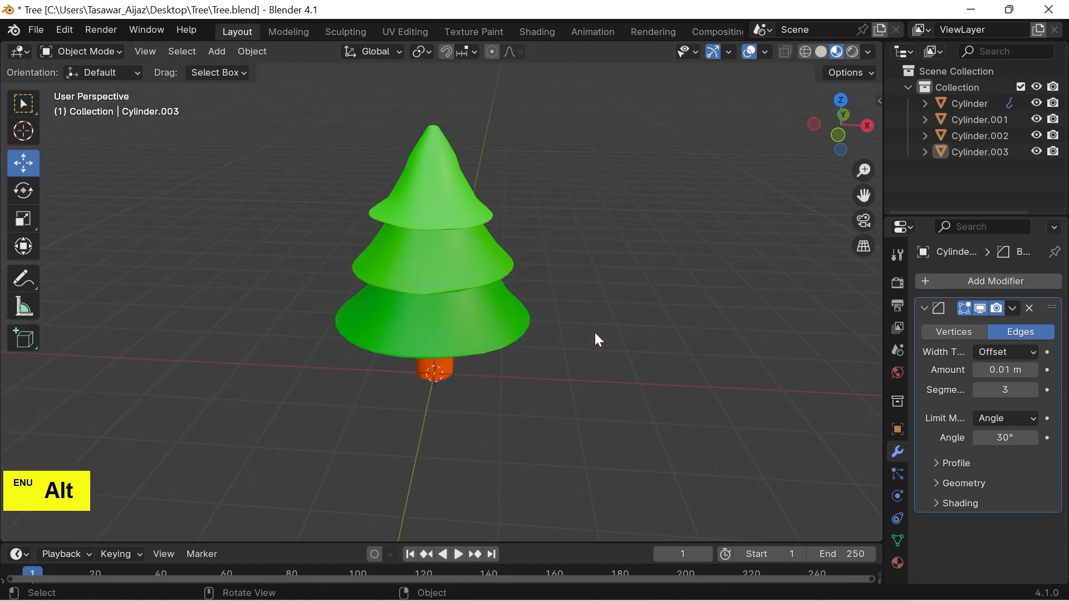
scroll(557, 368, "down", 2)
left_click_drag(534, 387, 495, 377, "alt")
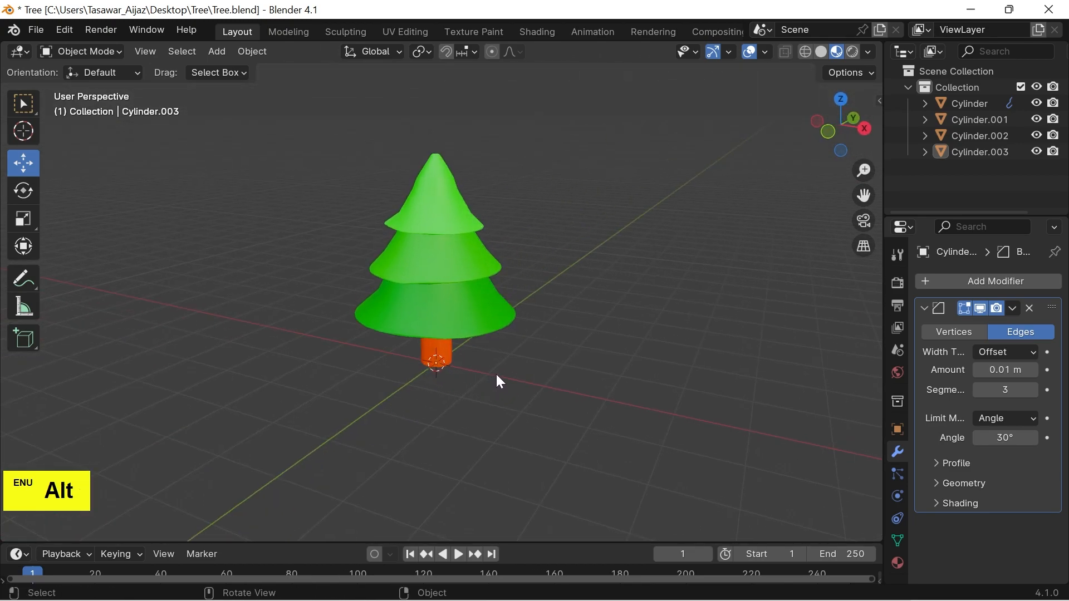
Step: Enable the Statistics overlay, check the polygon counts with all four tree parts selected, and clear the selection
left_click(766, 52)
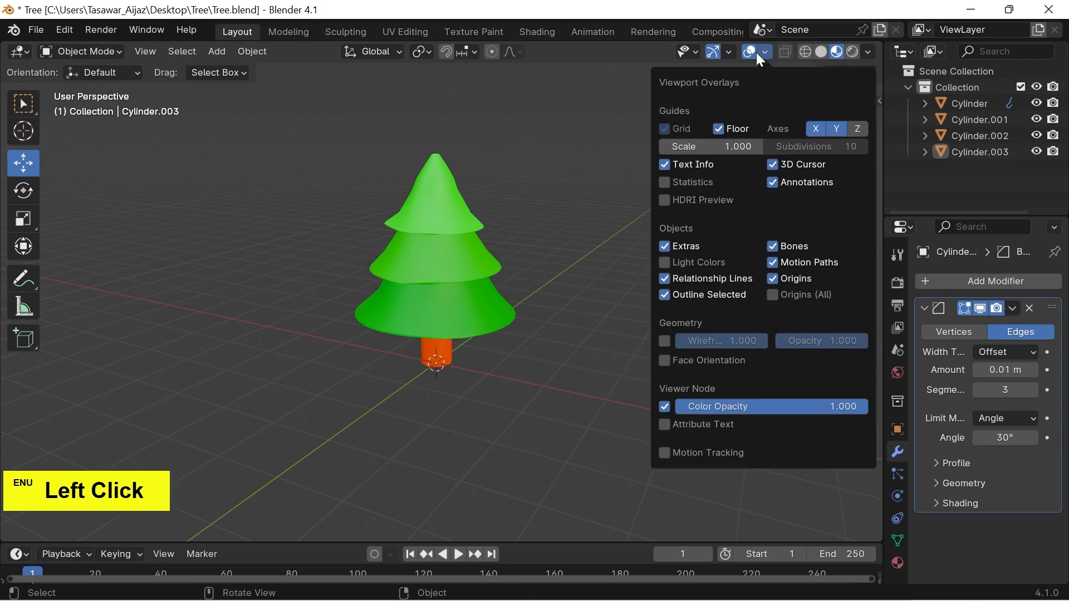
left_click(675, 179)
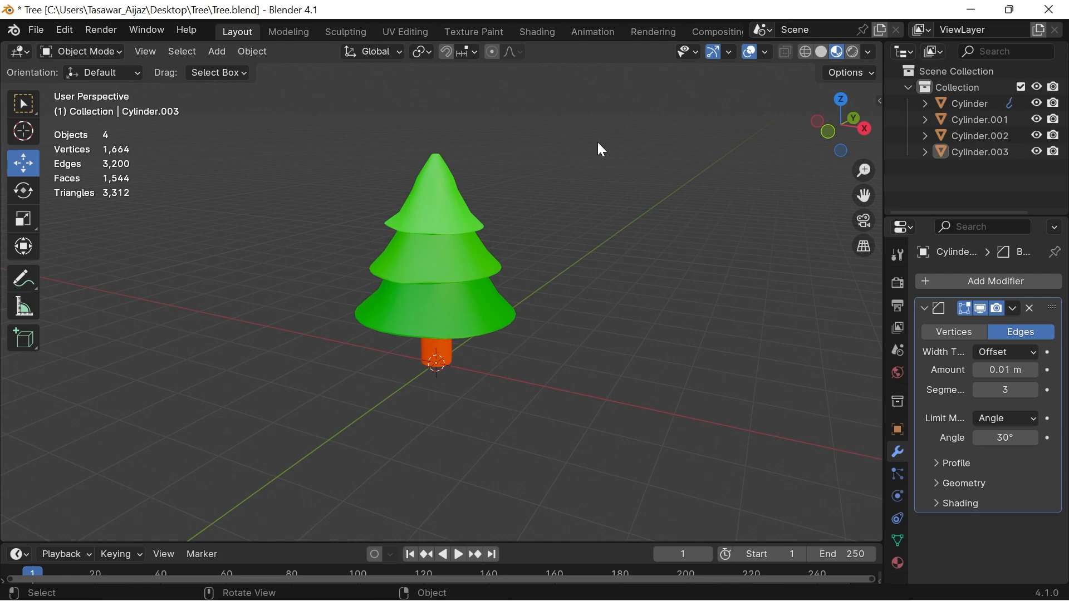
left_click_drag(598, 149, 364, 382)
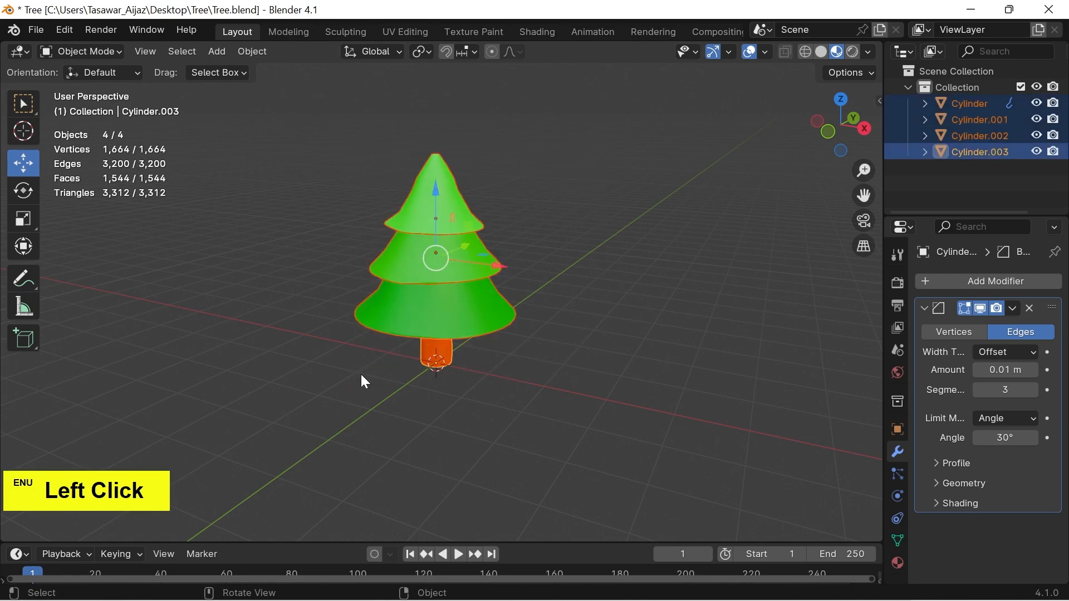
left_click(690, 276)
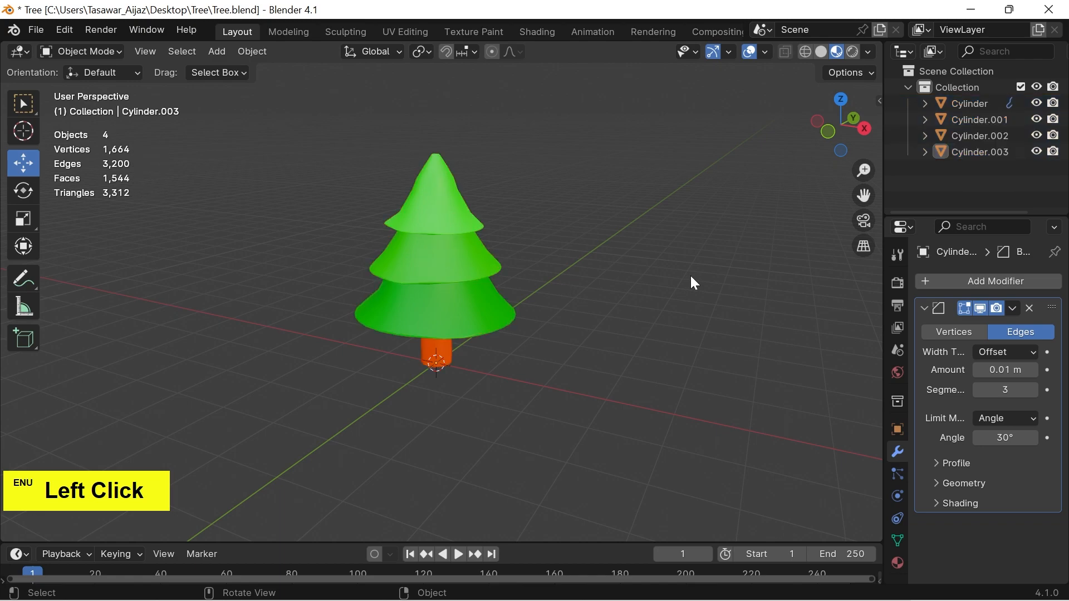